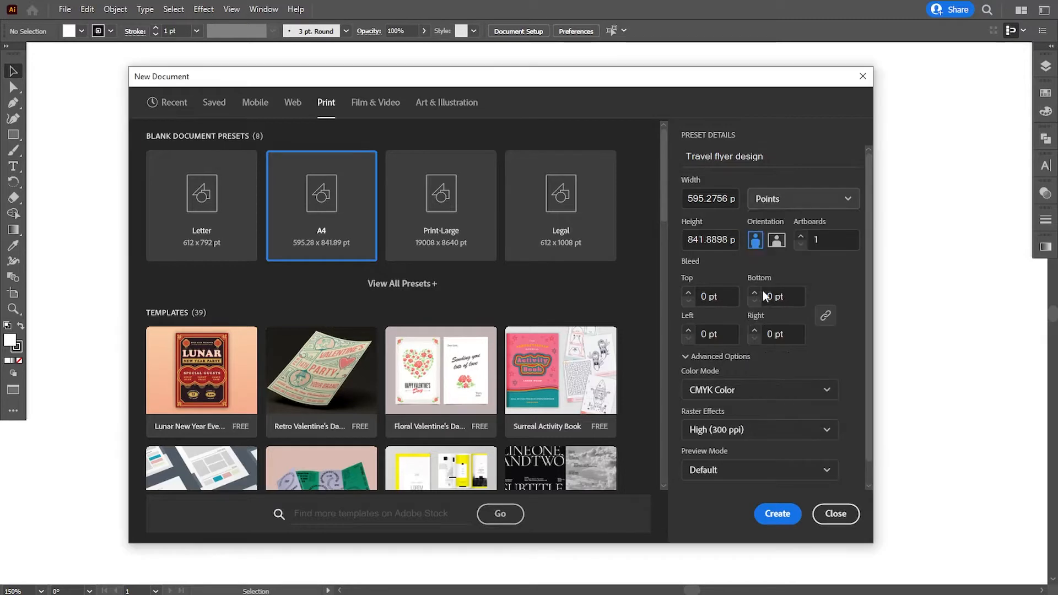
# - Create the A4 "Travel flyer design" document in inches with a 0.125 in bleed on all four sides
pyautogui.write('0.125in')
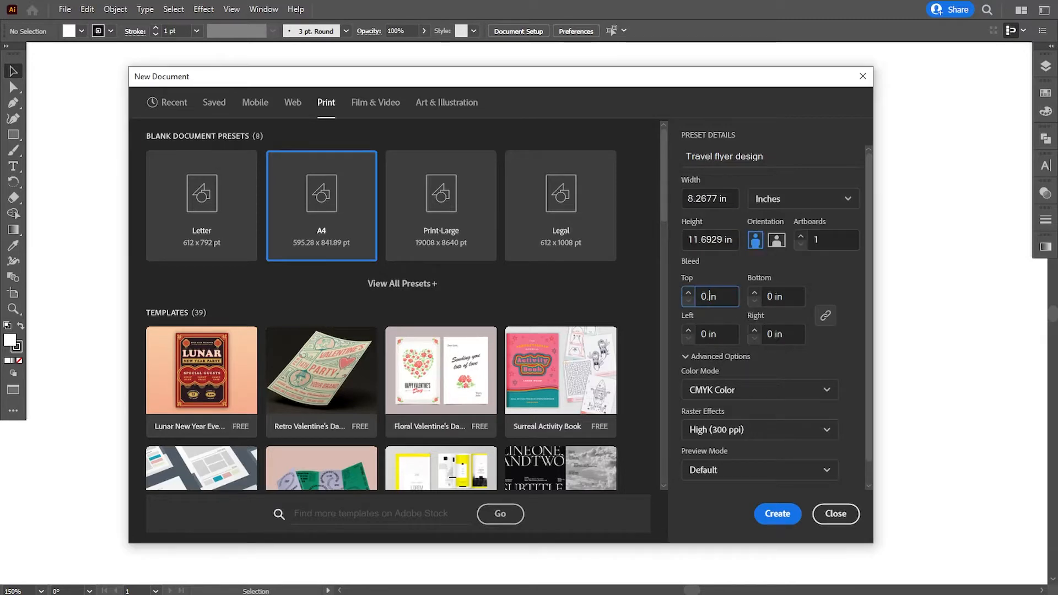
pyautogui.click(705, 333)
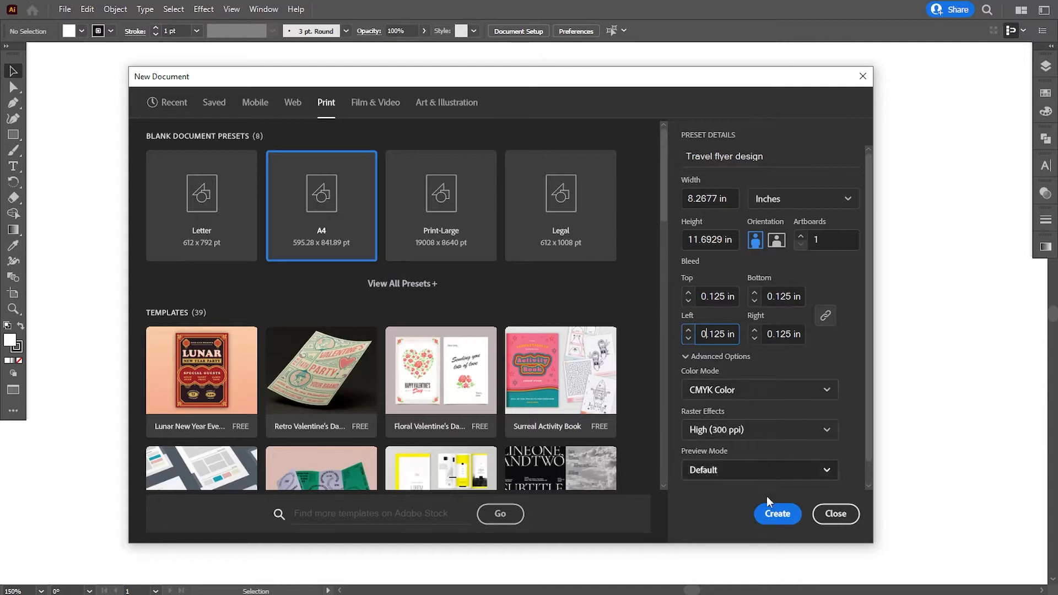
pyautogui.click(771, 516)
# - Paste the prepared color swatches, icons and four photos beside the artboard and deselect them
pyautogui.hotkey('ctrl', 'shift', 'v')
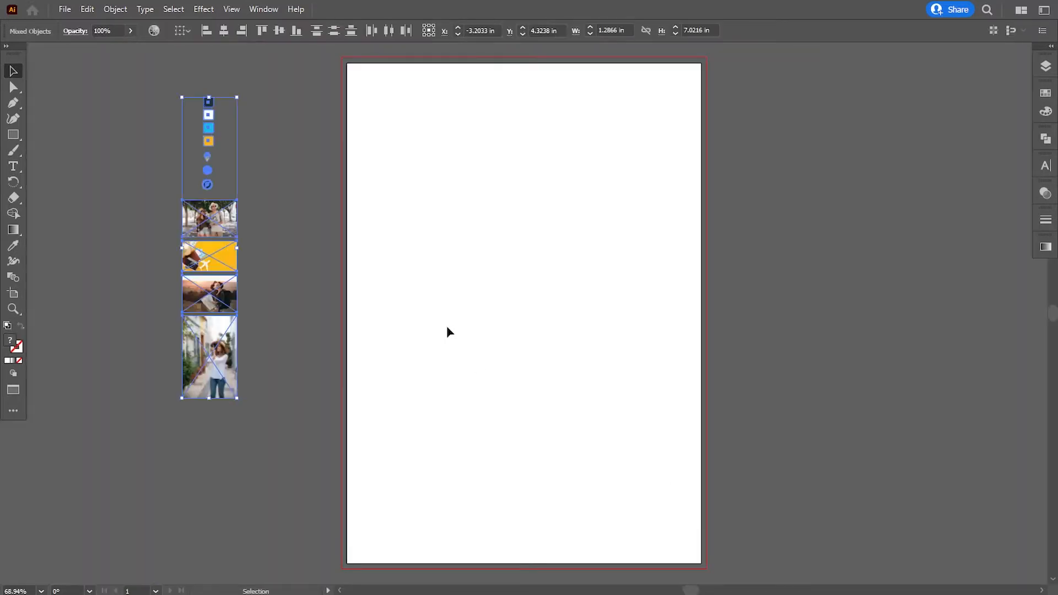
pyautogui.click(447, 327)
pyautogui.moveTo(452, 334); pyautogui.dragTo(470, 334)
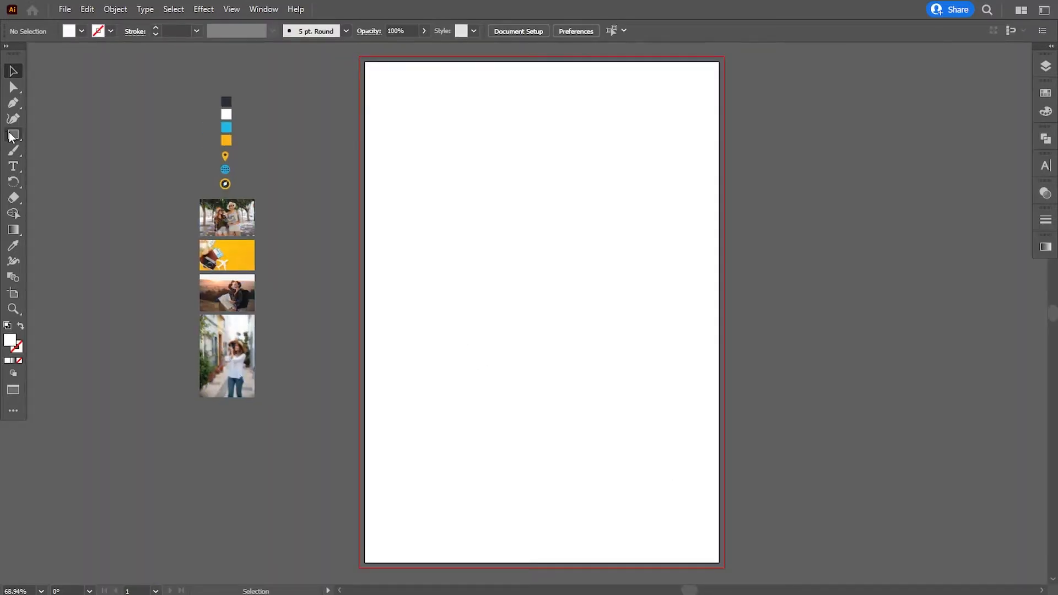
# - Draw a white rectangle across the artboard's upper part from bleed to bleed, and slant its lower edge upward to the right
pyautogui.click(12, 135)
pyautogui.moveTo(359, 57)
pyautogui.mouseDown()
pyautogui.moveTo(379, 101)
pyautogui.moveTo(652, 260)
pyautogui.moveTo(724, 255)
pyautogui.mouseUp()
pyautogui.click(14, 92)
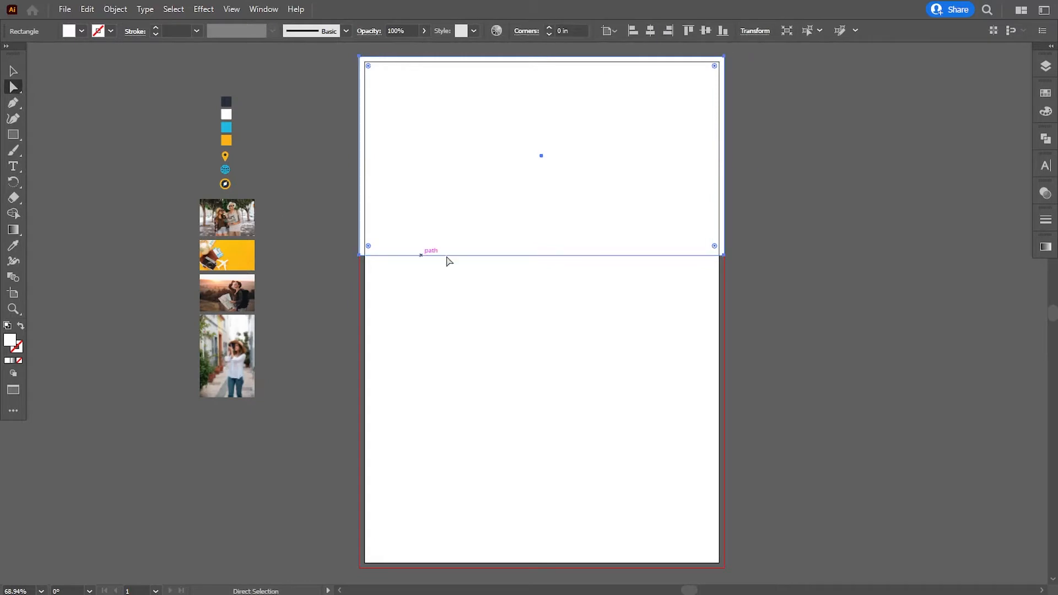
pyautogui.moveTo(723, 255); pyautogui.dragTo(720, 202)
pyautogui.click(338, 201)
pyautogui.click(14, 71)
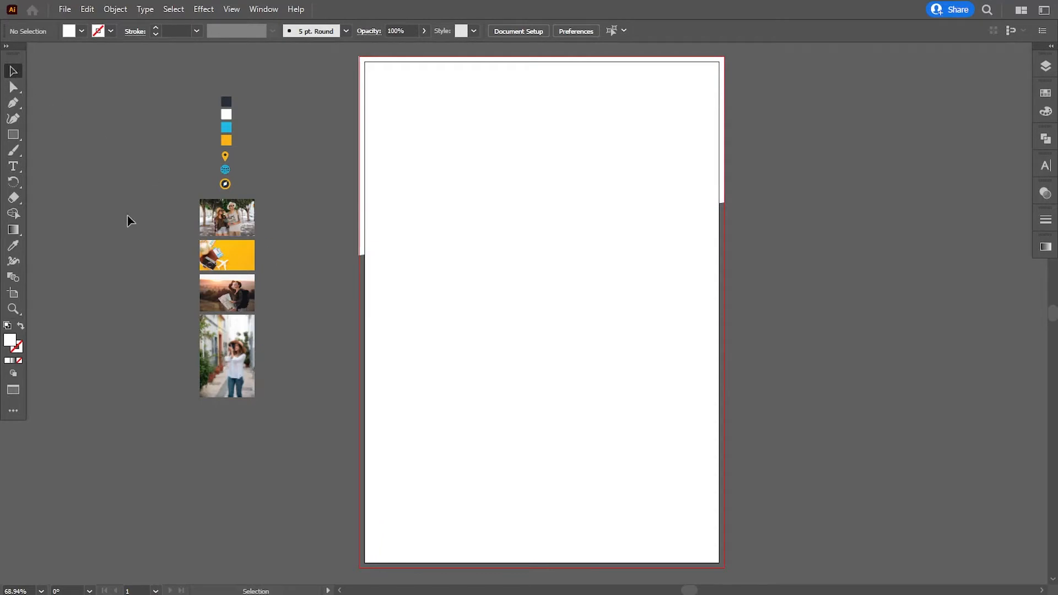
# - Place the woman-with-camera photo behind the slanted shape, enlarge it to about 9.33 × 14.03 in, and clip it to the shape
pyautogui.moveTo(237, 359); pyautogui.dragTo(531, 145)
pyautogui.moveTo(551, 193); pyautogui.dragTo(725, 458)
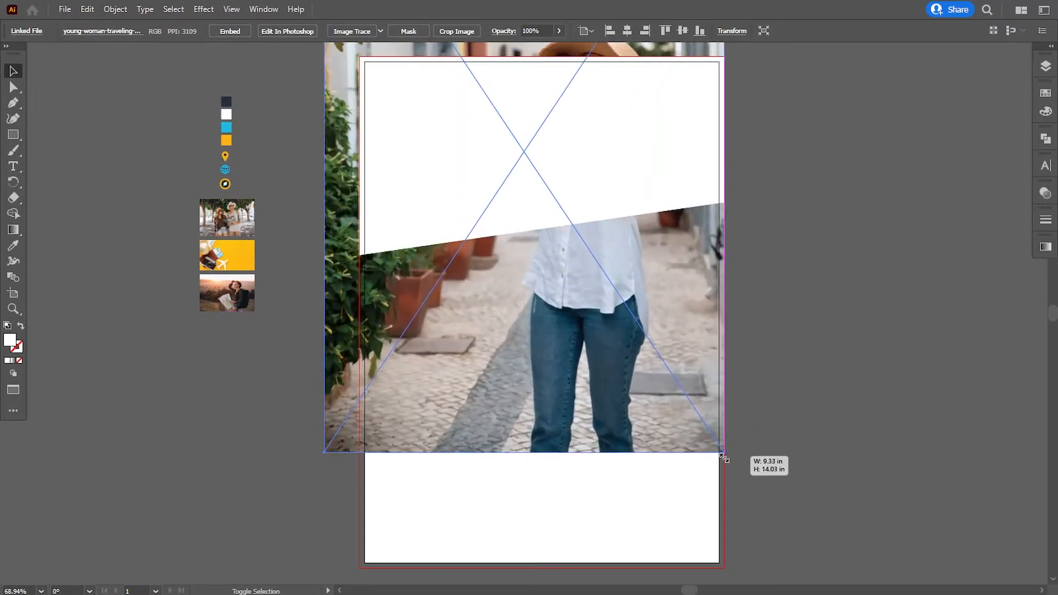
pyautogui.moveTo(670, 434); pyautogui.dragTo(670, 434)
pyautogui.click(115, 8)
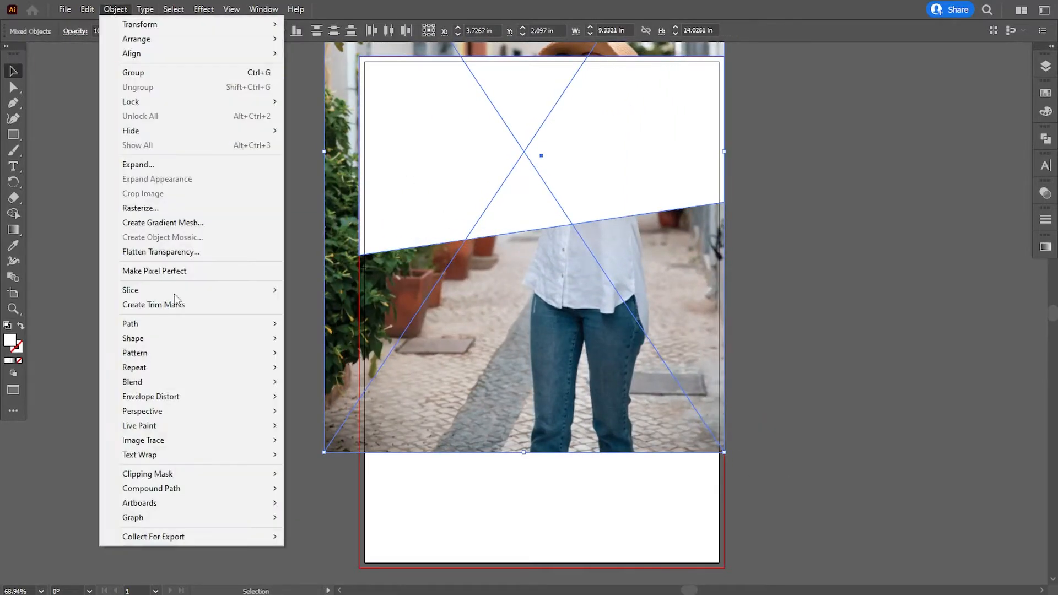
pyautogui.moveTo(175, 469)
pyautogui.click(303, 475)
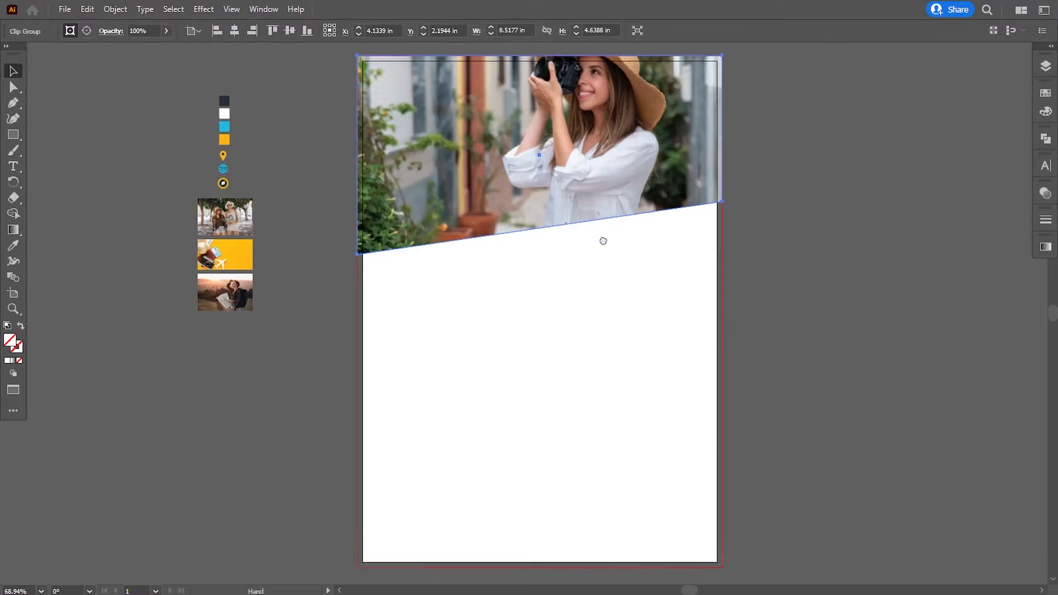
# - Select the photo inside the clip group, scale it down slightly and shift it a little to the right
pyautogui.scroll(2, 602, 275)
pyautogui.hotkey('ctrl', '=')
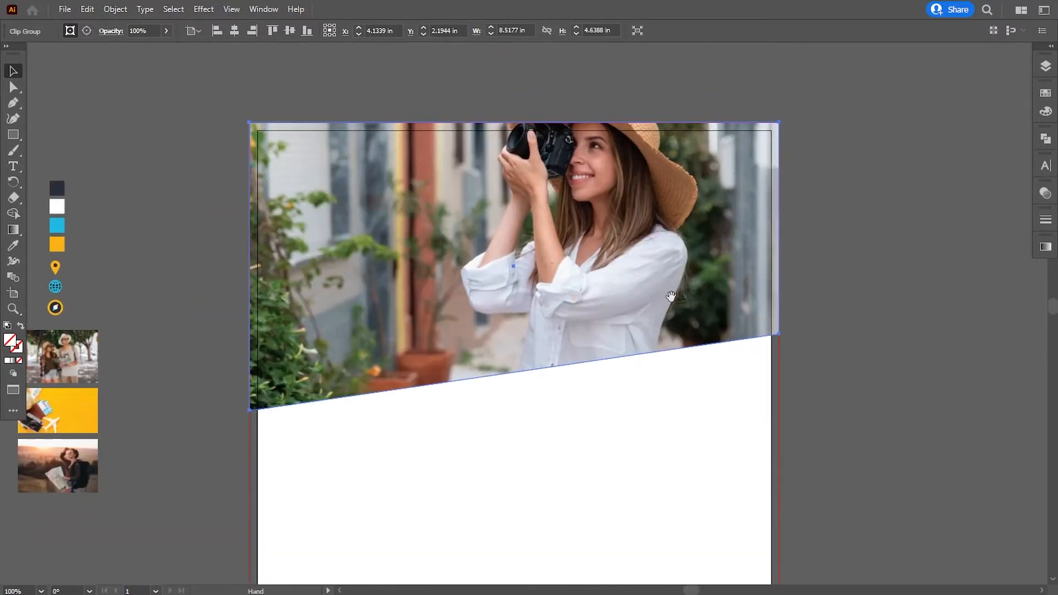
pyautogui.click(1045, 65)
pyautogui.click(922, 80)
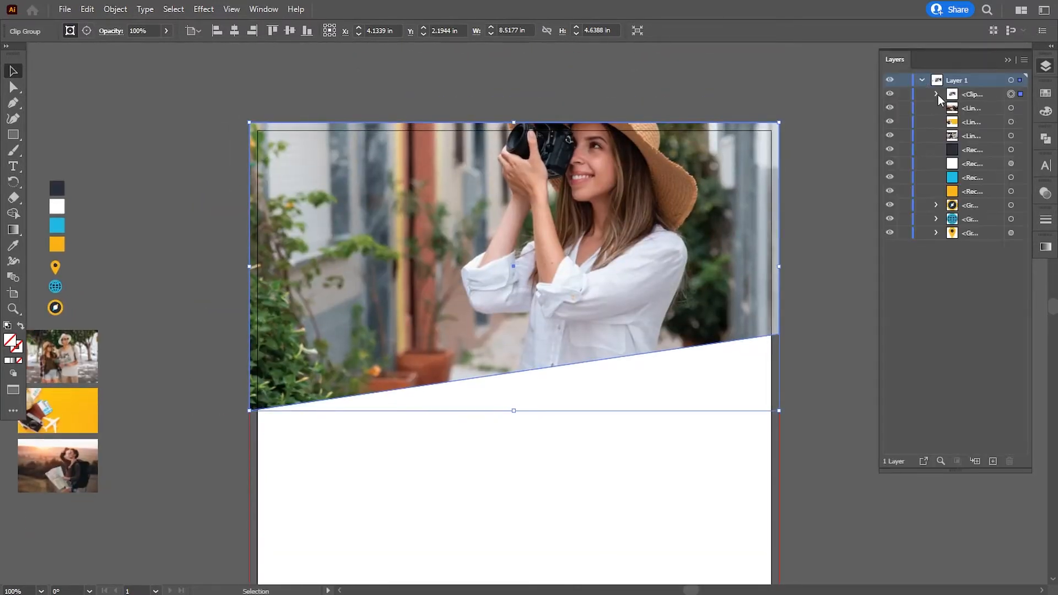
pyautogui.click(937, 93)
pyautogui.click(1011, 121)
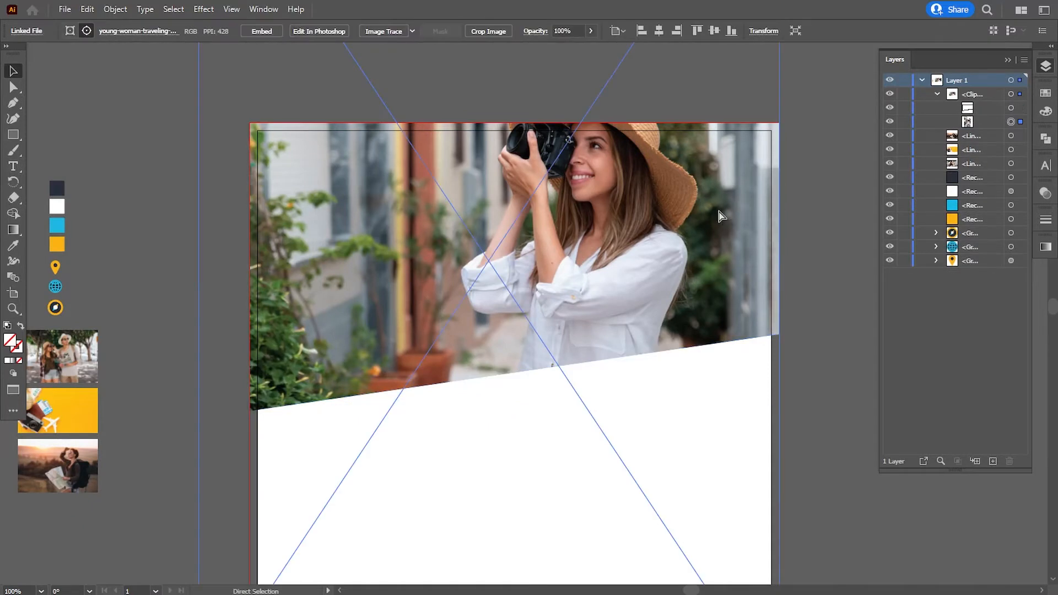
pyautogui.hotkey('ctrl', '-')
pyautogui.scroll(3, 716, 193)
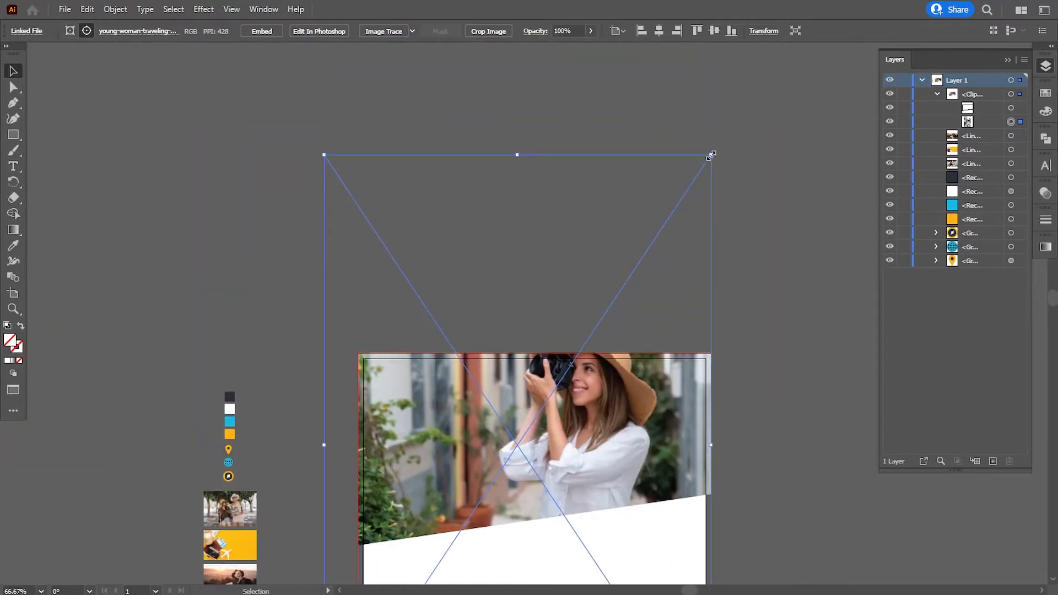
pyautogui.moveTo(710, 155); pyautogui.dragTo(695, 179)
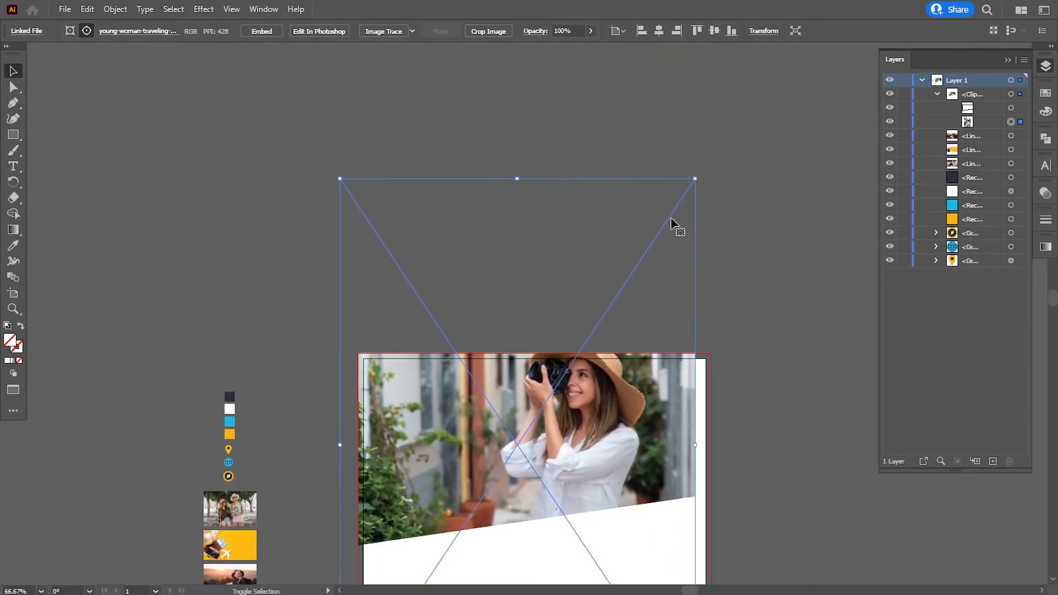
pyautogui.moveTo(667, 224); pyautogui.dragTo(677, 226)
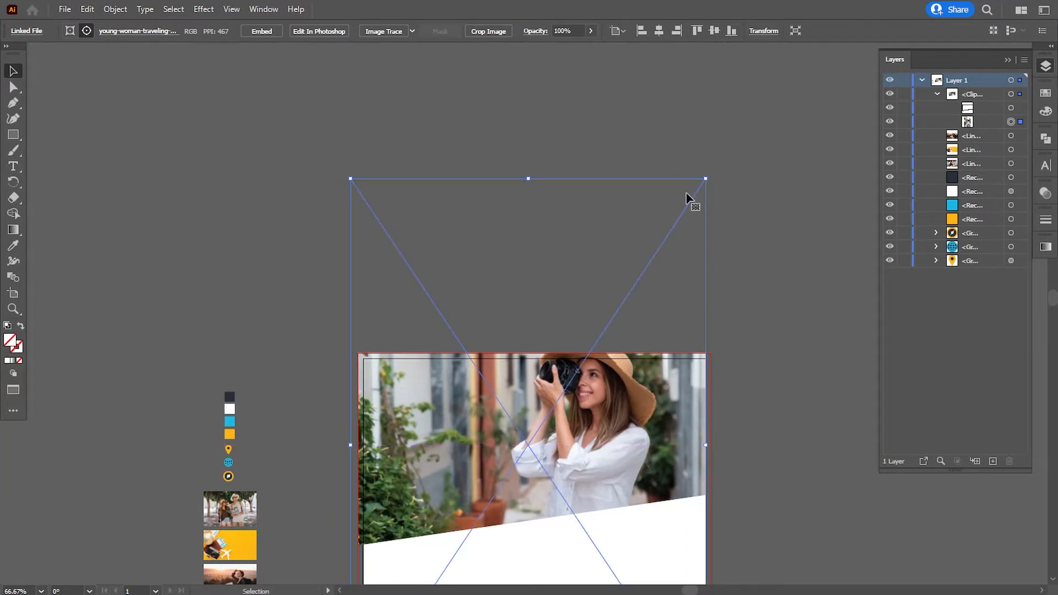
# - Nudge the clipped photo right and down until it reaches the right bleed edge
pyautogui.press('Right')
pyautogui.press('Right')
pyautogui.press('Right')
pyautogui.press('Right')
pyautogui.press('Right')
pyautogui.press('Right')
pyautogui.press('Right')
pyautogui.press('Right')
pyautogui.press('Down')
pyautogui.press('Down')
pyautogui.press('Down')
pyautogui.press('Down')
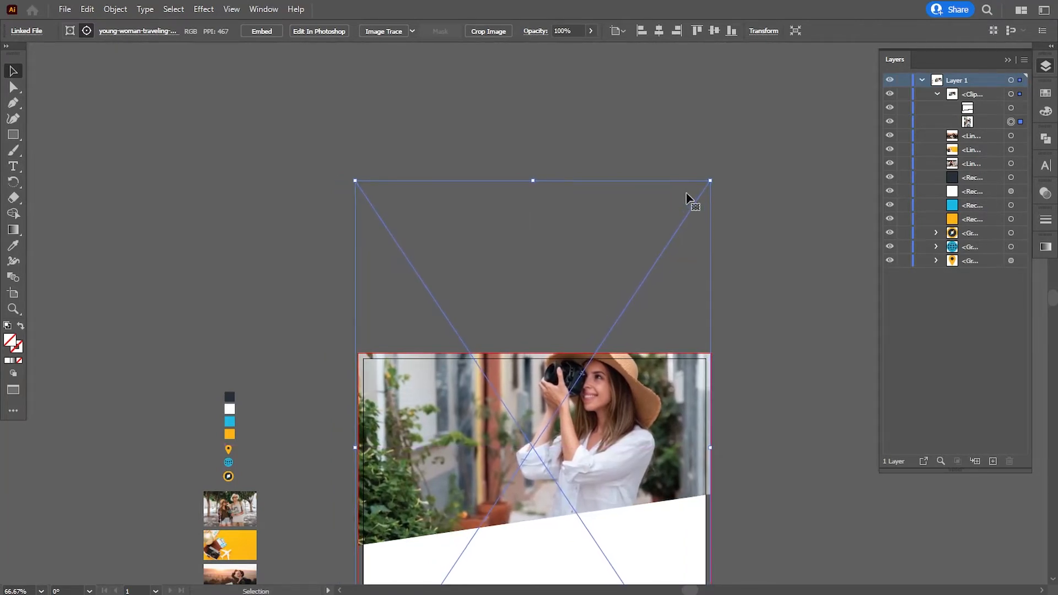
pyautogui.press('Right')
pyautogui.press('Right')
pyautogui.press('Right')
pyautogui.press('Right')
pyautogui.press('Right')
pyautogui.press('Right')
pyautogui.press('Down')
pyautogui.press('Down')
pyautogui.press('Down')
pyautogui.press('Down')
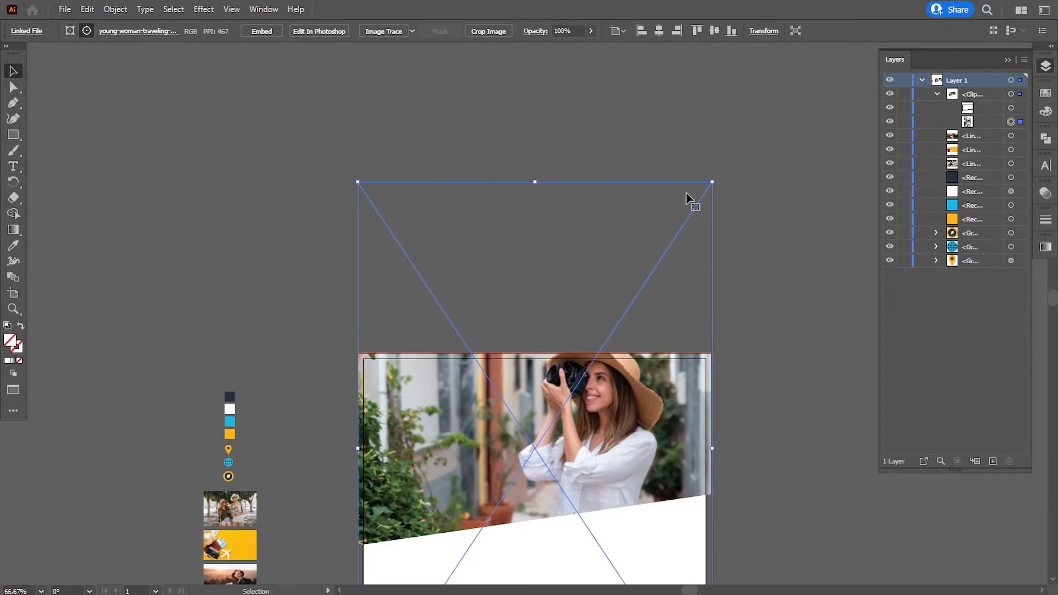
# - Enlarge the clipped photo slightly, and nudge it left and down until the woman's whole hat fits inside the mask
pyautogui.press('Left')
pyautogui.moveTo(712, 180); pyautogui.dragTo(714, 178)
pyautogui.press('Left')
pyautogui.press('Left')
pyautogui.press('Down')
pyautogui.press('Down')
pyautogui.press('Down')
pyautogui.press('Down')
pyautogui.press('Down')
pyautogui.press('Down')
pyautogui.press('Down')
pyautogui.press('Down')
pyautogui.press('Down')
pyautogui.press('Down')
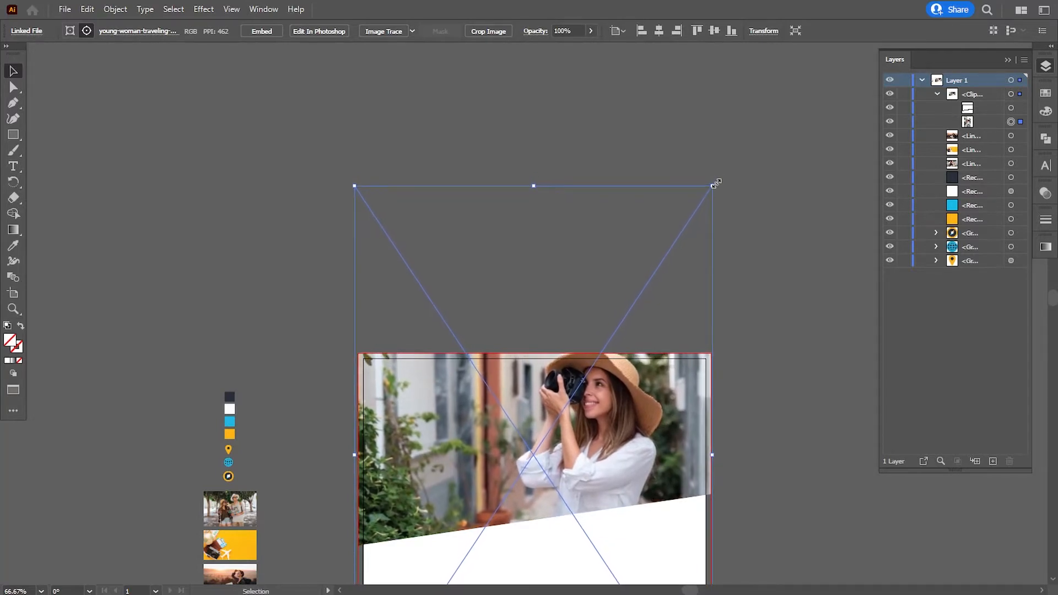
pyautogui.press('Down')
pyautogui.press('Down')
pyautogui.press('Down')
pyautogui.press('Down')
pyautogui.press('Down')
pyautogui.press('Down')
pyautogui.press('Down')
pyautogui.press('Down')
pyautogui.press('Down')
pyautogui.press('Down')
pyautogui.press('Down')
pyautogui.press('Down')
pyautogui.press('Down')
pyautogui.press('Down')
pyautogui.press('Down')
pyautogui.press('Down')
pyautogui.press('Down')
pyautogui.press('Down')
pyautogui.press('Down')
pyautogui.press('Down')
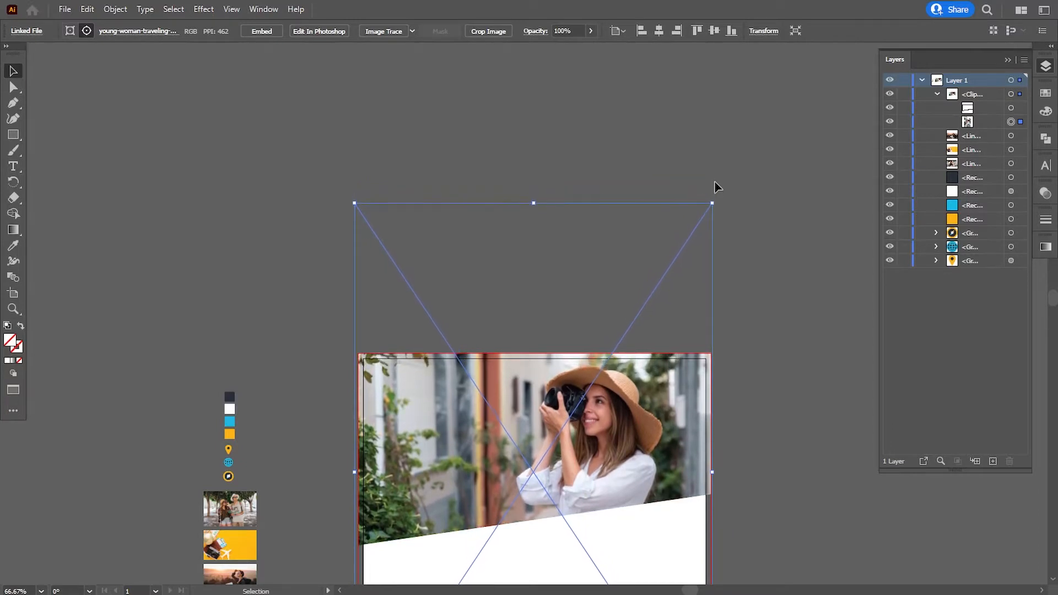
pyautogui.press('Down')
pyautogui.press('Down')
pyautogui.press('Down')
pyautogui.press('Down')
pyautogui.press('Down')
pyautogui.press('Down')
pyautogui.press('Down')
# - Reflect the clipped photo across the vertical axis
pyautogui.click(116, 8)
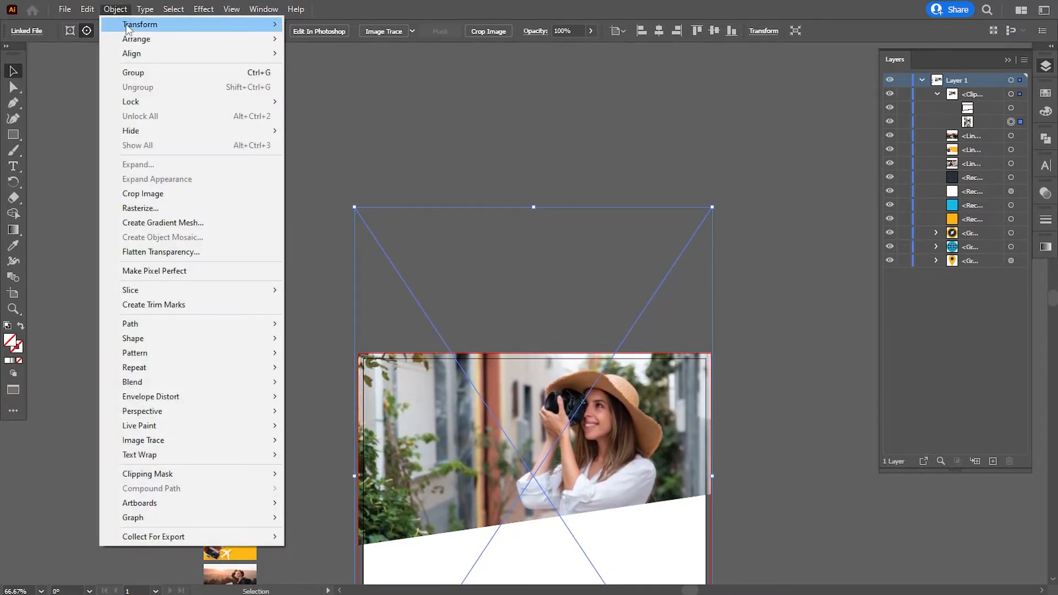
pyautogui.moveTo(127, 27)
pyautogui.click(322, 69)
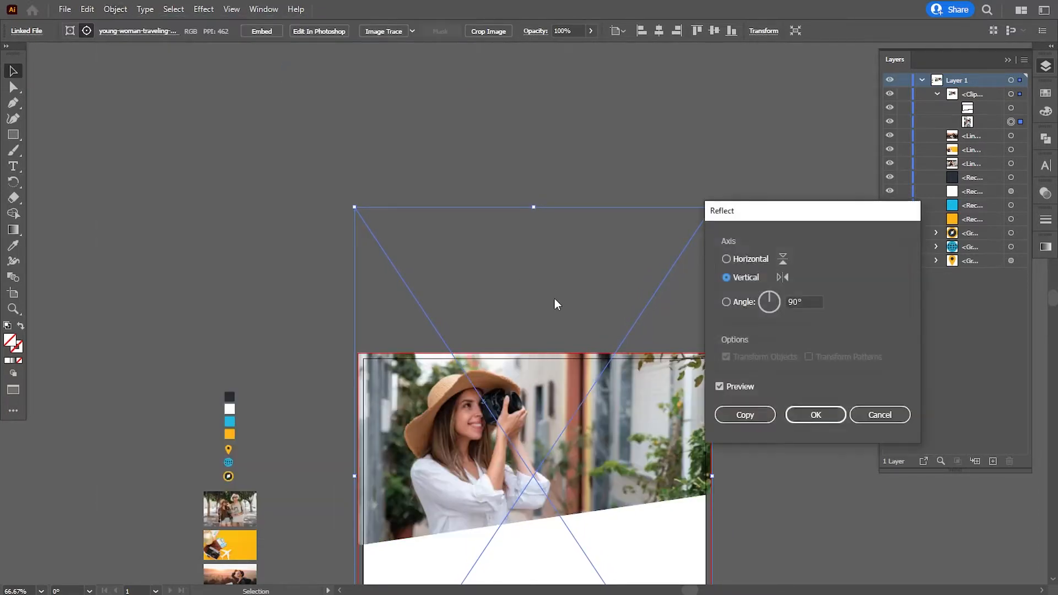
pyautogui.click(815, 414)
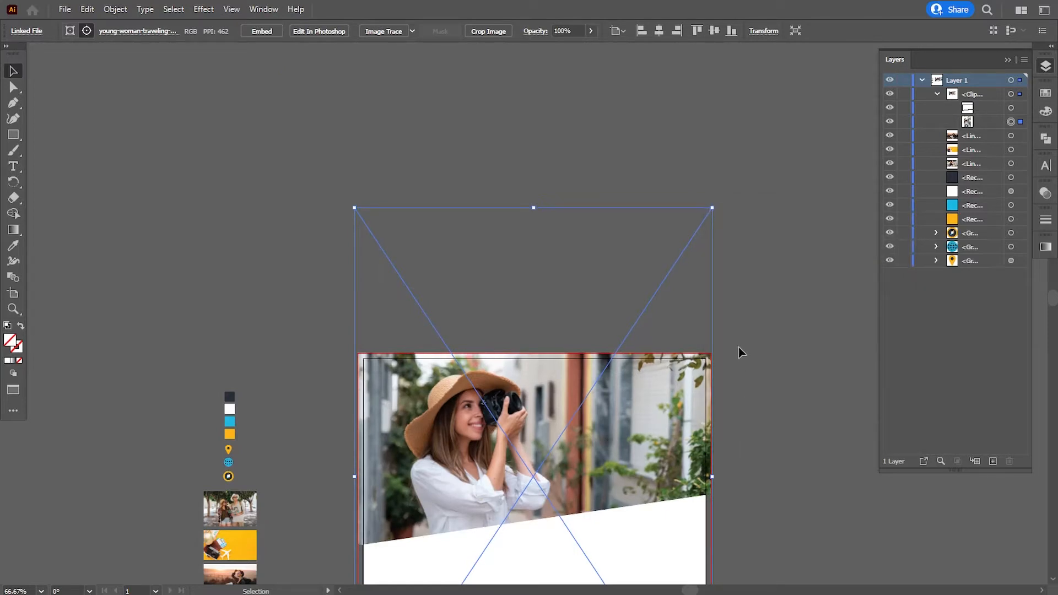
# - Nudge the reflected photo slightly further down within its mask and deselect it
pyautogui.press('Down')
pyautogui.press('Down')
pyautogui.press('Down')
pyautogui.press('Down')
pyautogui.press('Down')
pyautogui.press('Down')
pyautogui.press('Down')
pyautogui.press('Down')
pyautogui.press('Down')
pyautogui.press('Down')
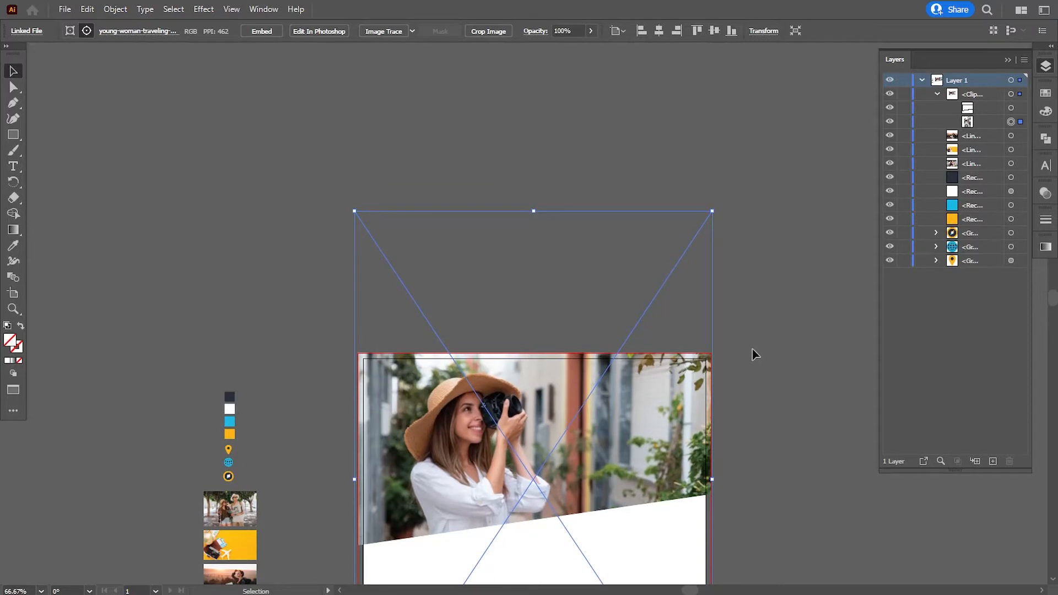
pyautogui.click(755, 383)
# - Draw a triangle about 1.38 in tall with the Pen tool at the photo's lower-left corner, following its slanted edge
pyautogui.moveTo(721, 403); pyautogui.dragTo(692, 317)
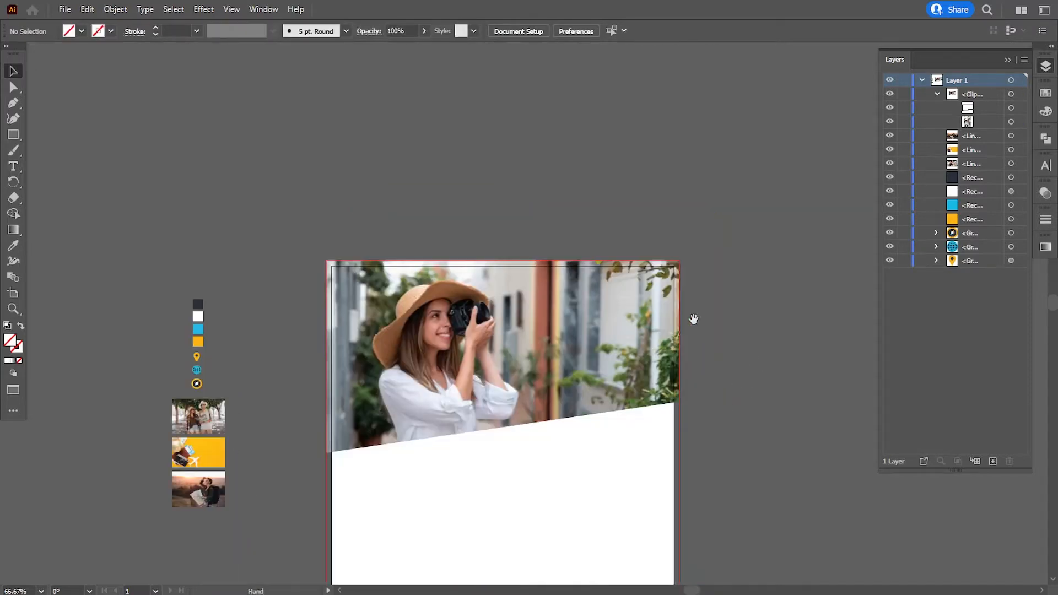
pyautogui.hotkey('ctrl', '+')
pyautogui.moveTo(612, 416); pyautogui.dragTo(606, 345)
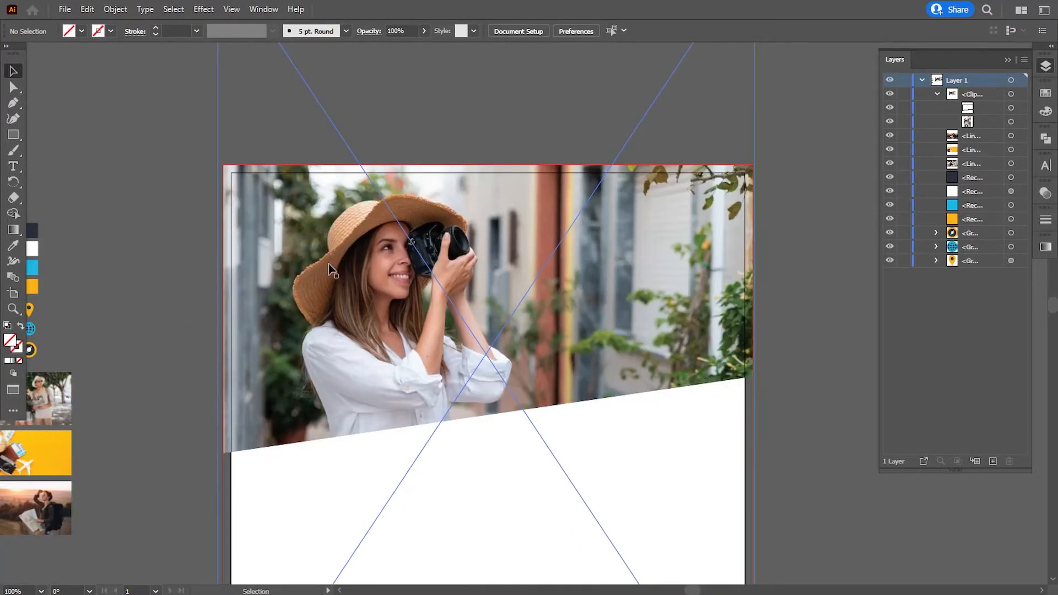
pyautogui.click(14, 102)
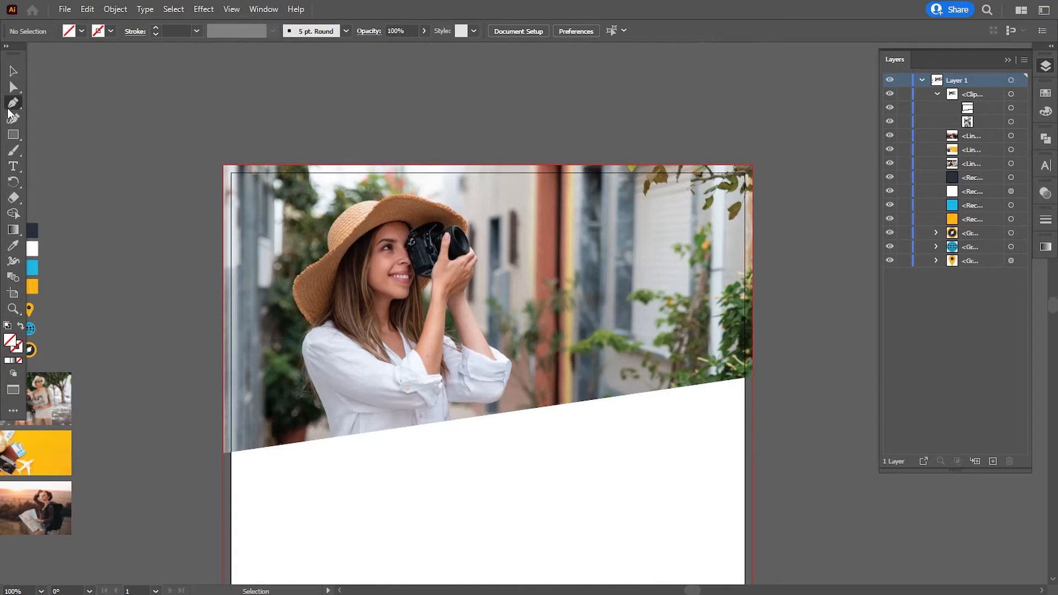
pyautogui.click(224, 453)
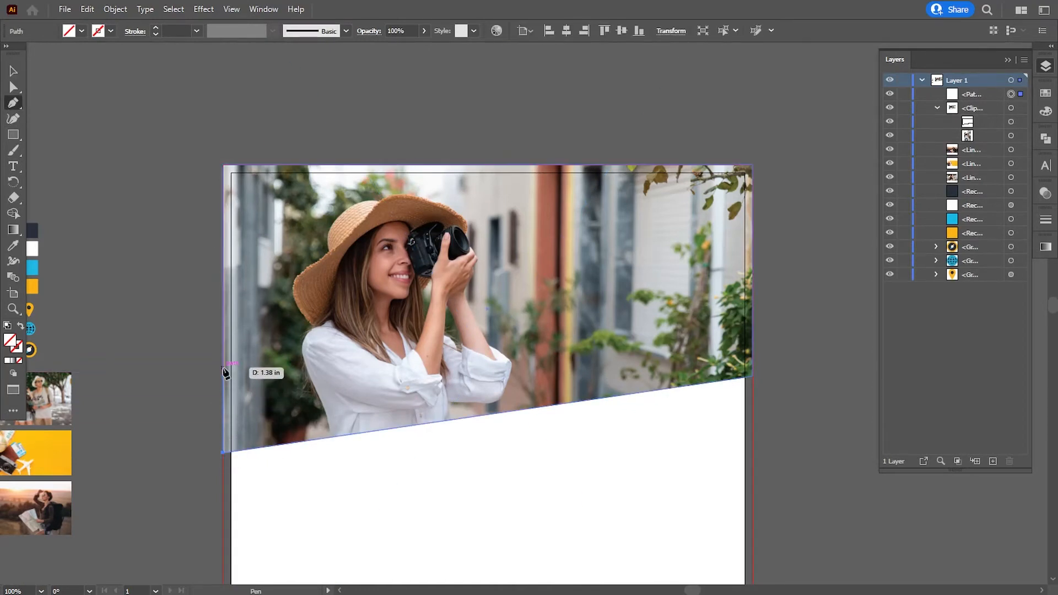
pyautogui.click(224, 368)
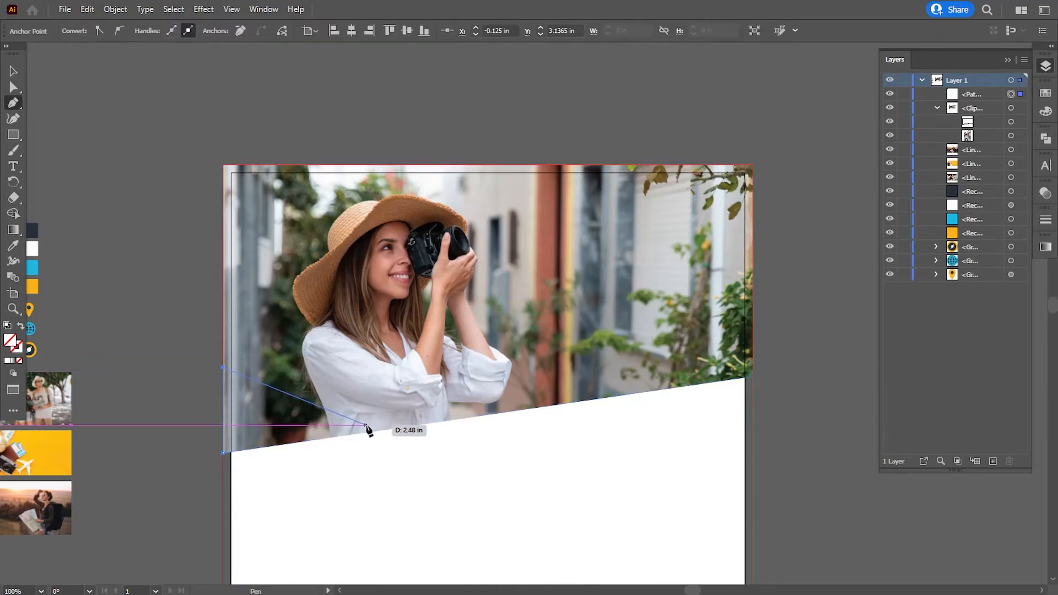
pyautogui.click(398, 428)
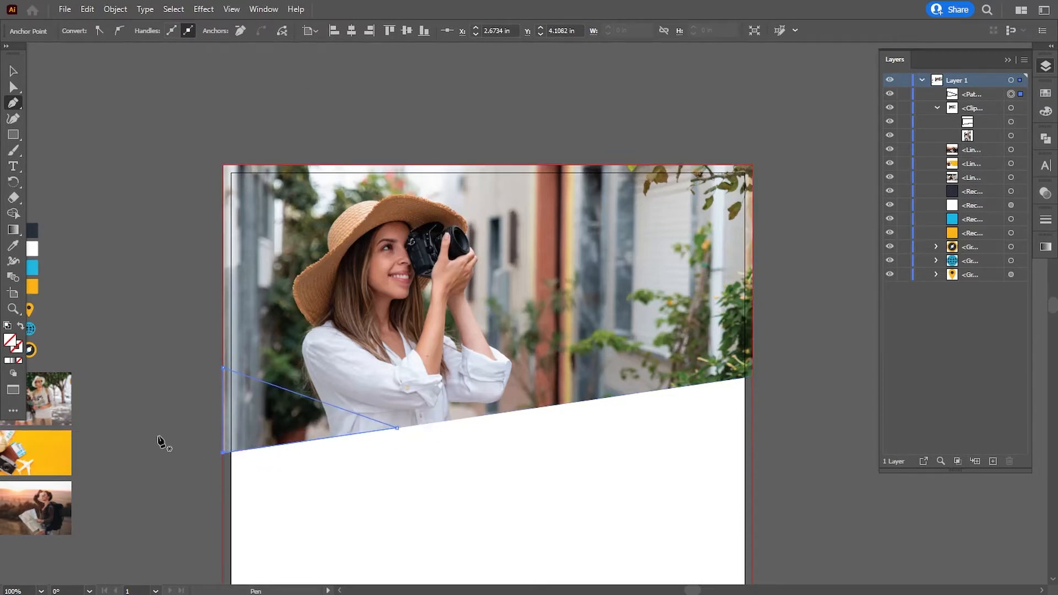
# - Fill the triangle with the orange color sampled from the swatch beside the artboard and deselect it
pyautogui.moveTo(141, 420); pyautogui.dragTo(206, 415)
pyautogui.click(10, 251)
pyautogui.click(99, 285)
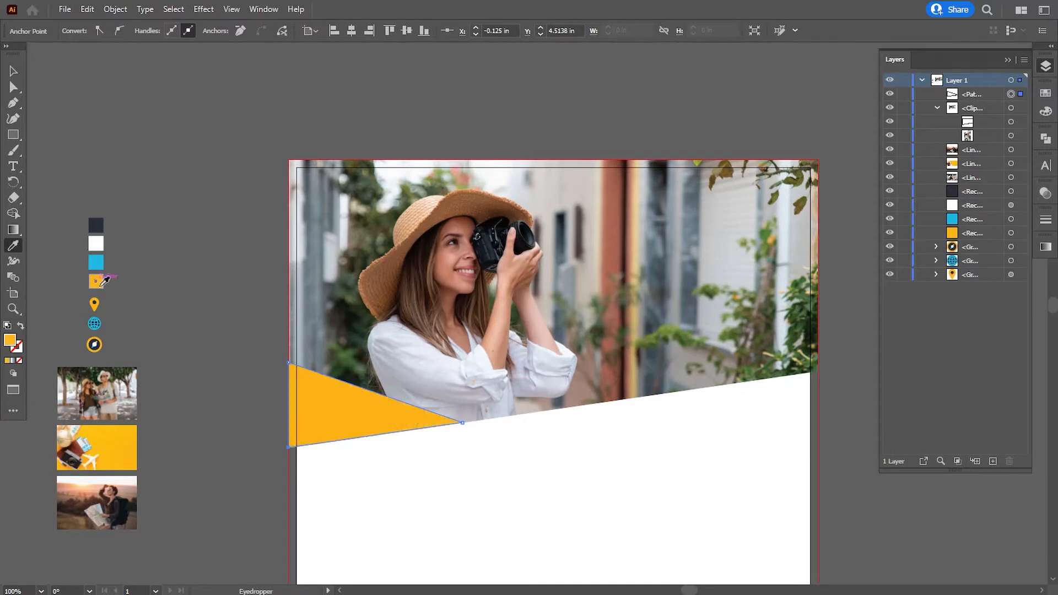
pyautogui.click(14, 70)
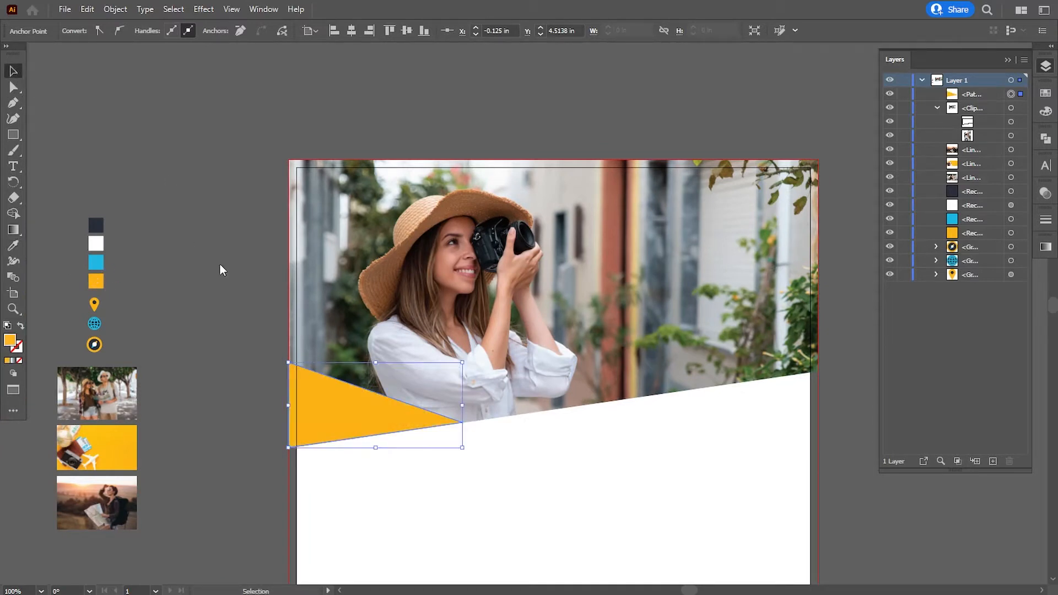
pyautogui.click(771, 363)
# - Draw an unfilled rectangle over the photo's right side, reaching the right bleed edge, and increase its height slightly
pyautogui.moveTo(788, 382); pyautogui.dragTo(688, 374)
pyautogui.click(755, 376)
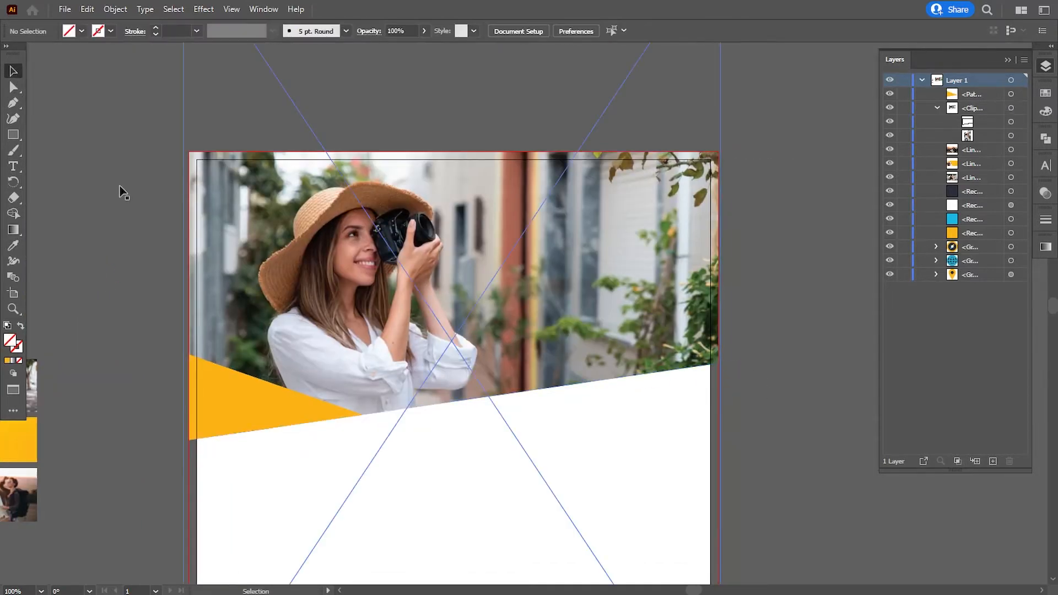
pyautogui.click(13, 134)
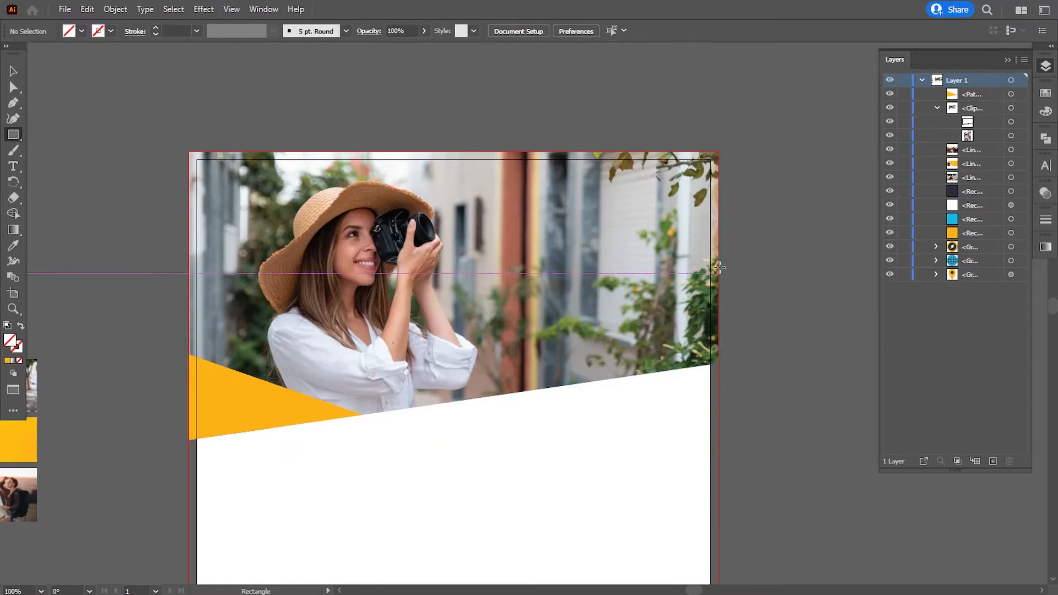
pyautogui.moveTo(717, 224); pyautogui.dragTo(503, 320)
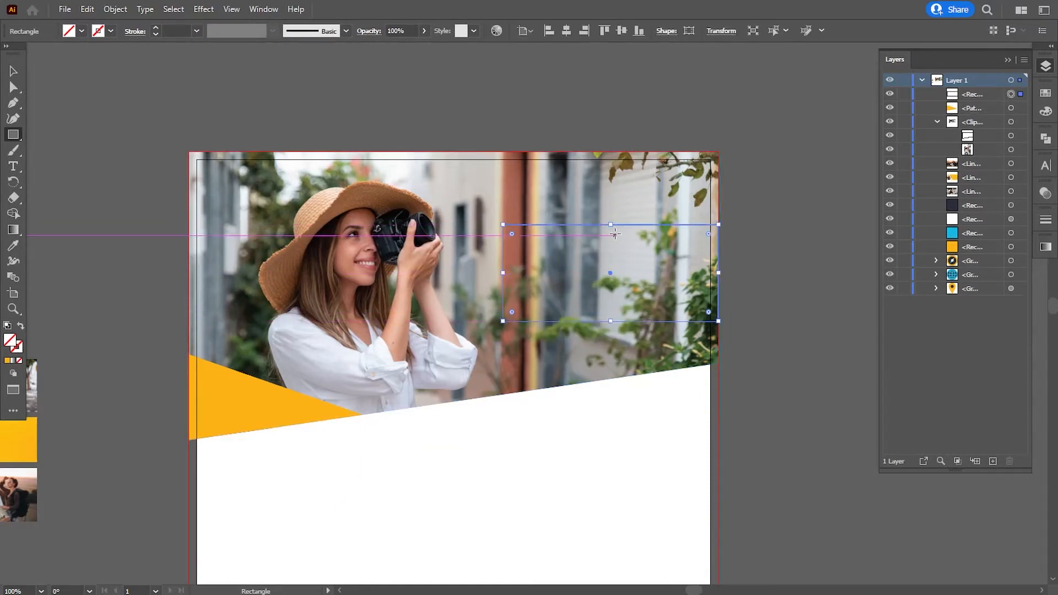
pyautogui.moveTo(613, 226); pyautogui.dragTo(613, 220)
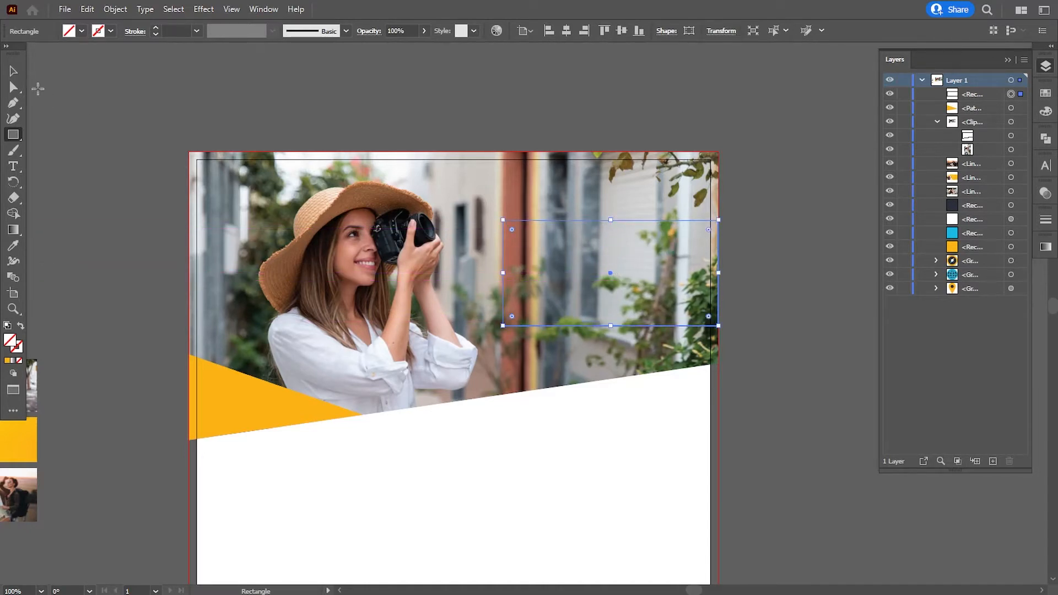
# - Fill the rectangle over the photo with the dark navy sampled from the swatch beside the artboard and deselect it
pyautogui.click(12, 246)
pyautogui.moveTo(137, 283); pyautogui.dragTo(257, 291)
pyautogui.click(118, 224)
pyautogui.click(13, 71)
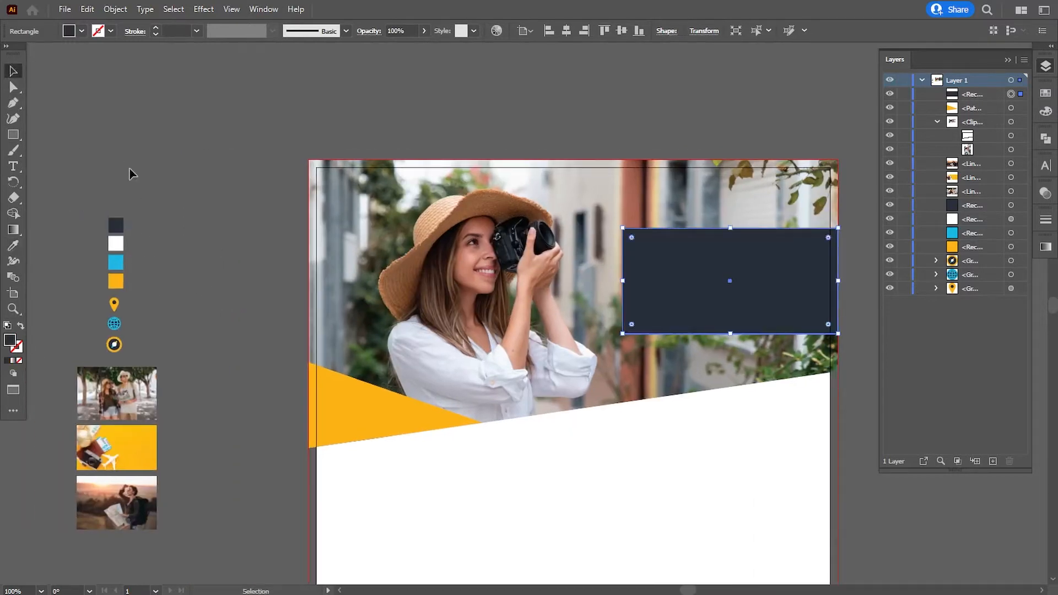
pyautogui.click(130, 172)
# - Add the point text "TRAVEL" on the dark rectangle
pyautogui.moveTo(580, 366); pyautogui.dragTo(385, 384)
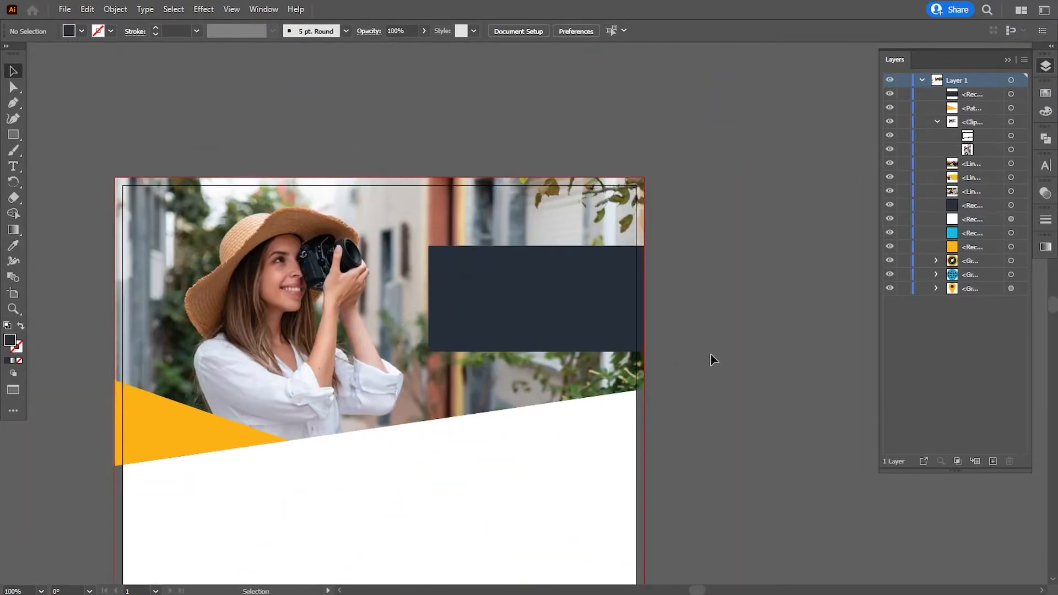
pyautogui.moveTo(710, 353); pyautogui.dragTo(704, 353)
pyautogui.click(11, 167)
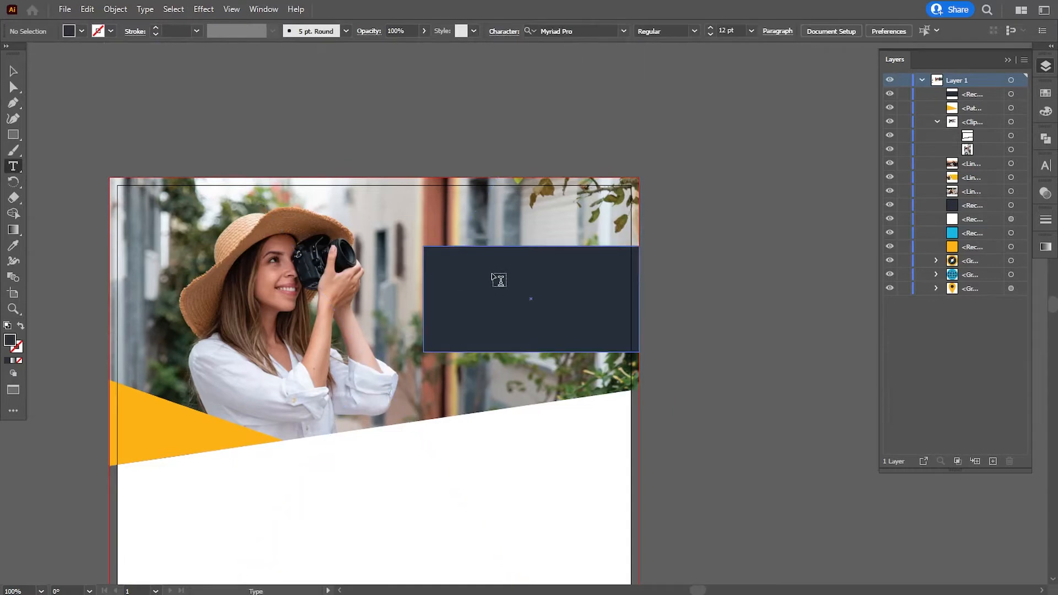
pyautogui.click(472, 284)
pyautogui.write('TRAVEL')
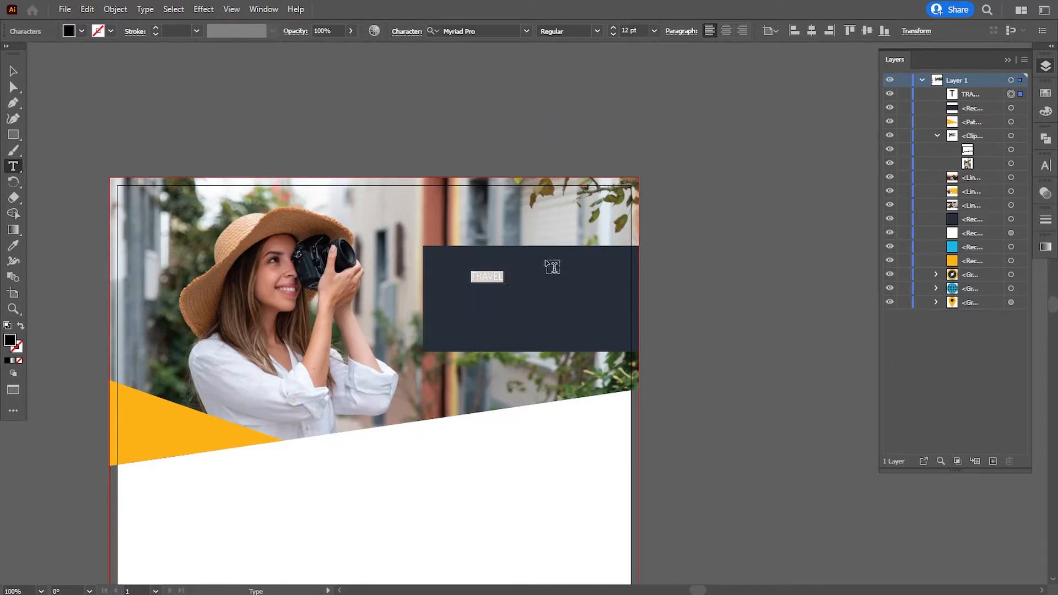
# - Set the TRAVEL text in Montserrat Black at 42 pt
pyautogui.click(486, 31)
pyautogui.write('mon')
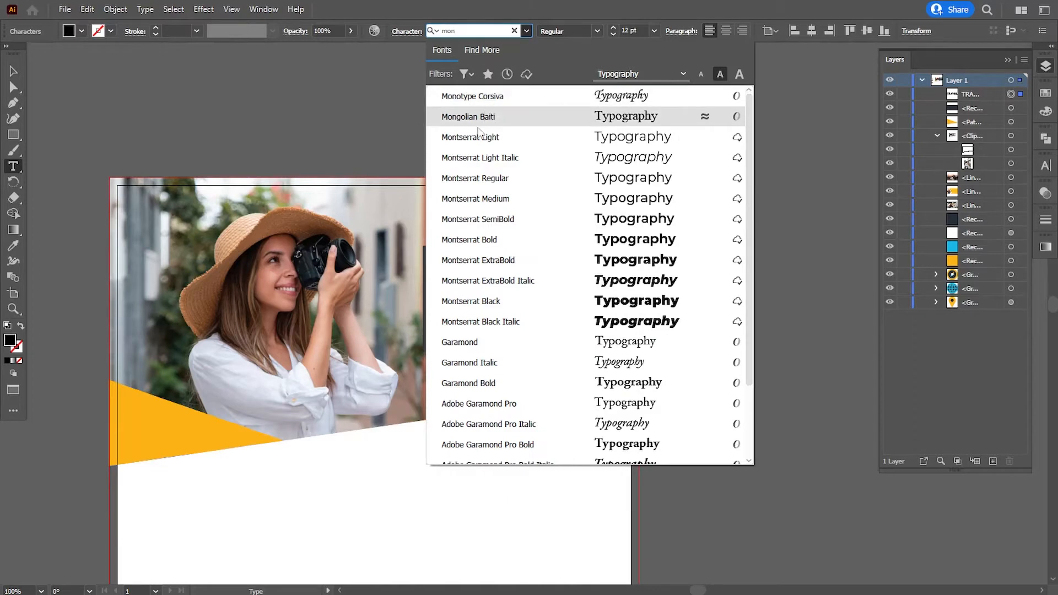
pyautogui.click(481, 301)
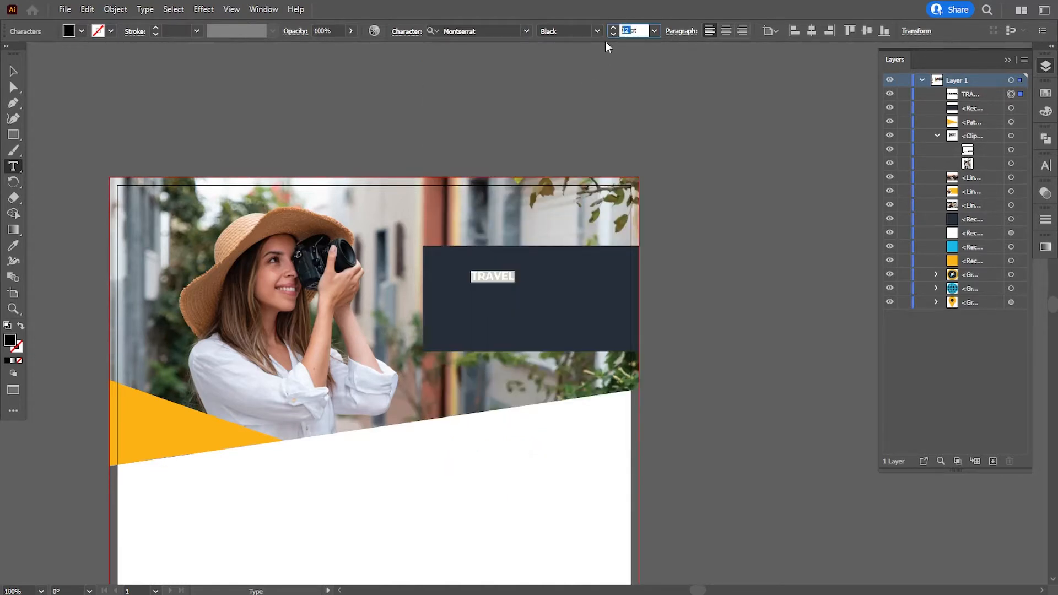
pyautogui.press('Up')
pyautogui.press('Up')
pyautogui.press('Up')
pyautogui.press('Up')
pyautogui.press('Up')
pyautogui.press('Up')
pyautogui.press('Up')
pyautogui.press('Up')
pyautogui.press('Up')
pyautogui.press('Up')
pyautogui.press('Up')
pyautogui.press('Up')
pyautogui.press('Up')
pyautogui.press('Up')
pyautogui.press('Up')
pyautogui.press('Up')
pyautogui.press('Up')
pyautogui.press('Up')
pyautogui.press('Up')
pyautogui.press('Up')
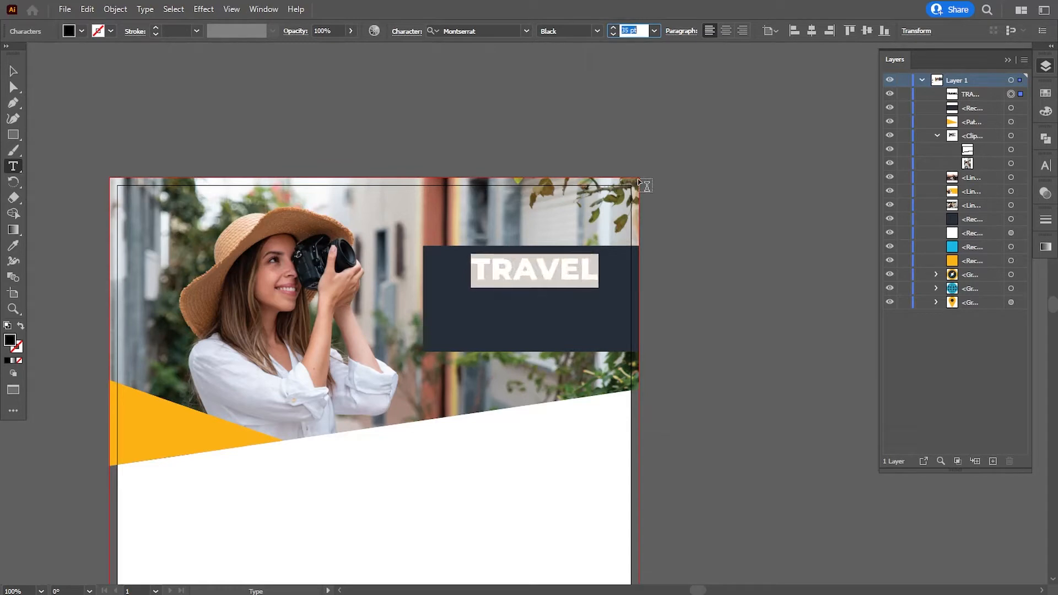
pyautogui.press('Up')
pyautogui.press('Up')
pyautogui.press('Up')
pyautogui.press('Up')
pyautogui.press('Up')
pyautogui.press('Up')
pyautogui.press('Up')
# - Move the TRAVEL title slightly down and left inside the dark box, fill it with white and deselect it
pyautogui.click(13, 71)
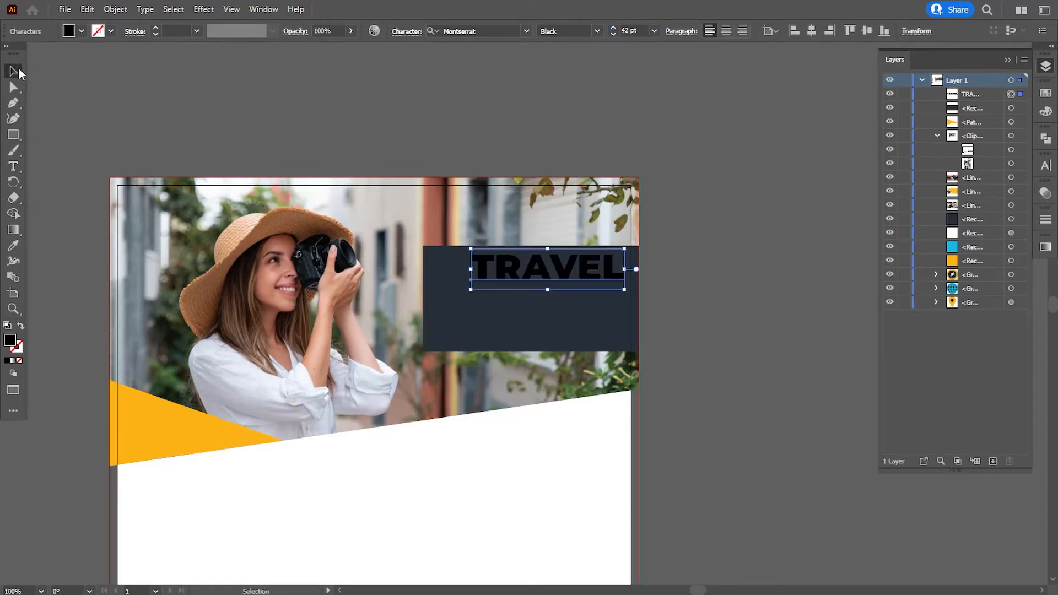
pyautogui.moveTo(477, 281); pyautogui.dragTo(453, 294)
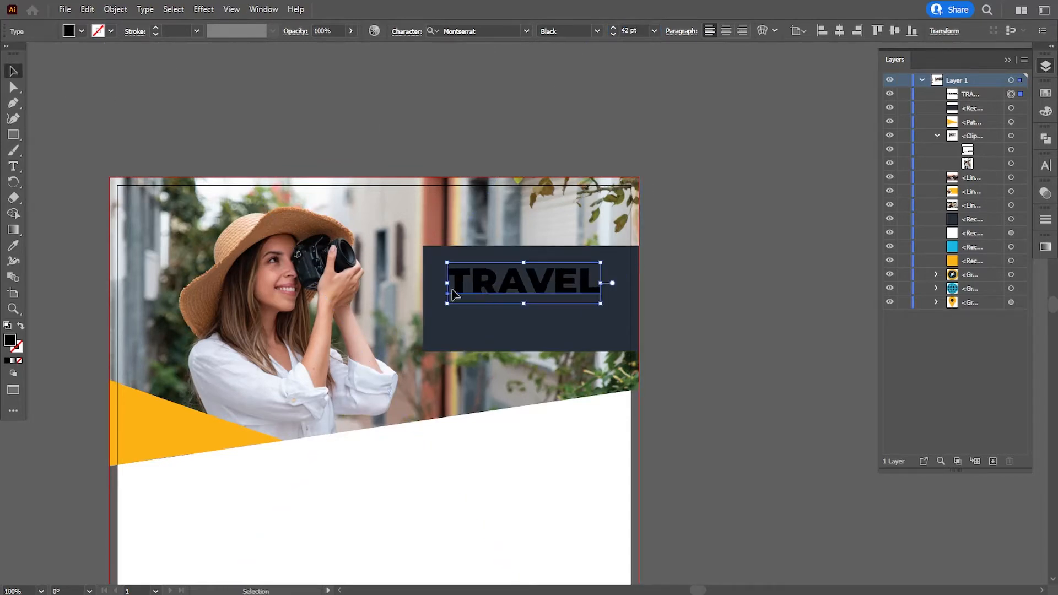
pyautogui.doubleClick(13, 343)
pyautogui.moveTo(540, 314); pyautogui.dragTo(493, 304)
pyautogui.click(814, 313)
pyautogui.click(744, 337)
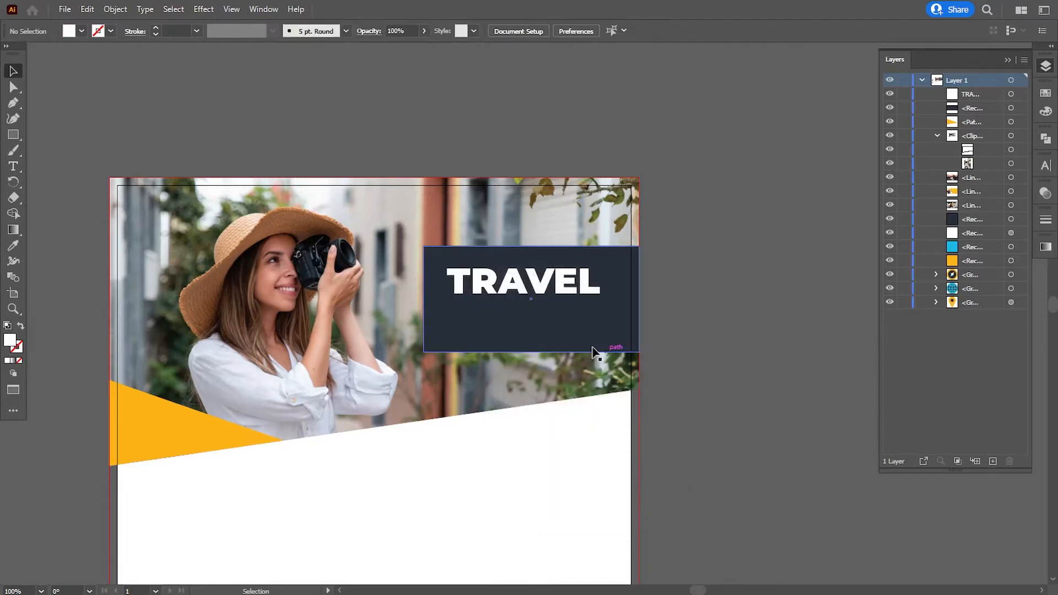
# - Add a separate text line reading "LOREM IPSUM DOLOR" beneath the TRAVEL title
pyautogui.click(13, 171)
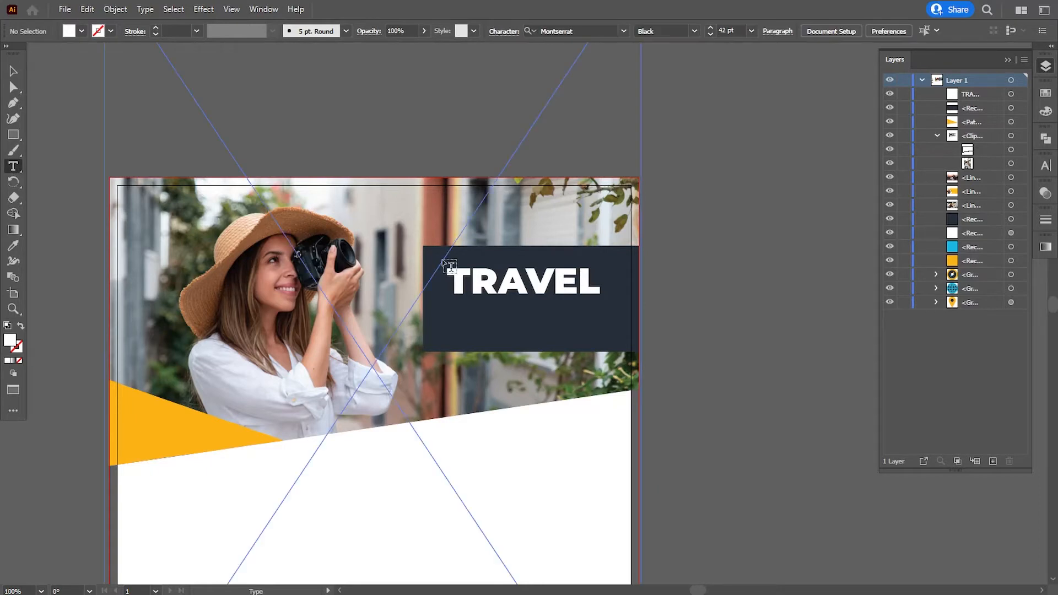
pyautogui.click(518, 325)
pyautogui.write('L')
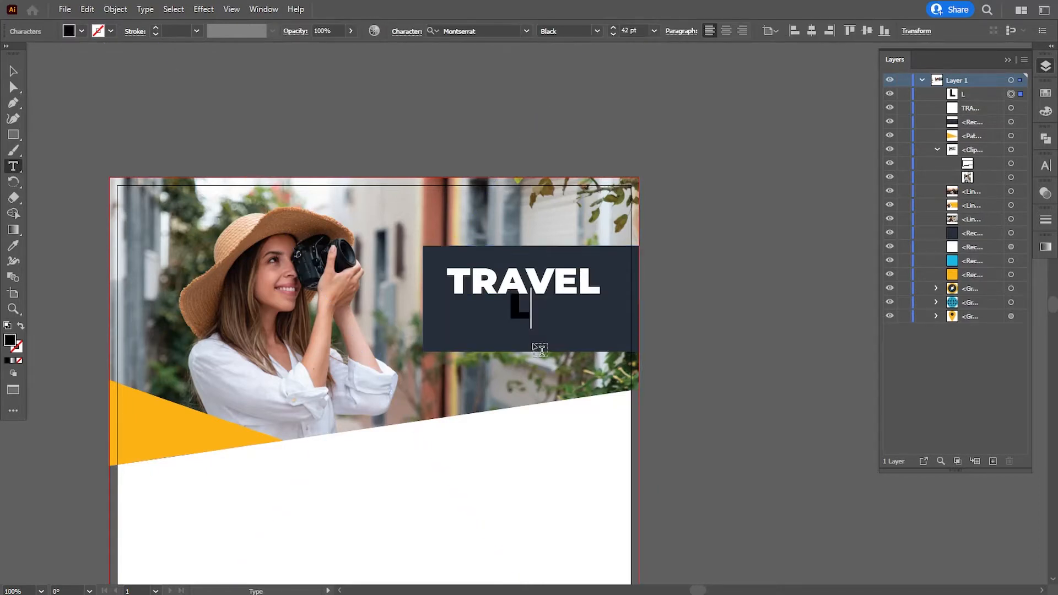
pyautogui.write('OREM I')
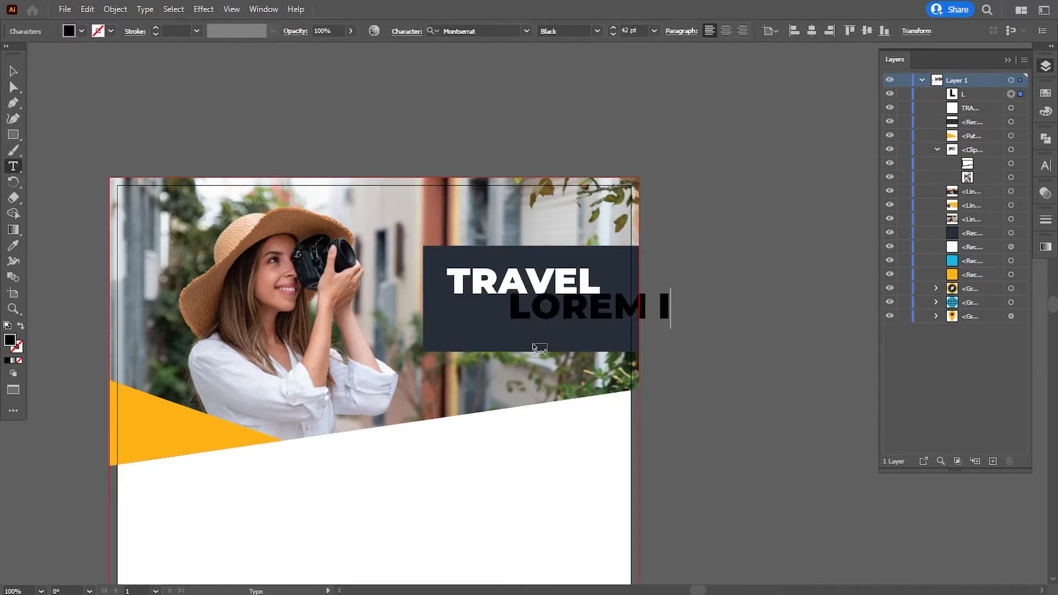
pyautogui.write('PSUM DOL')
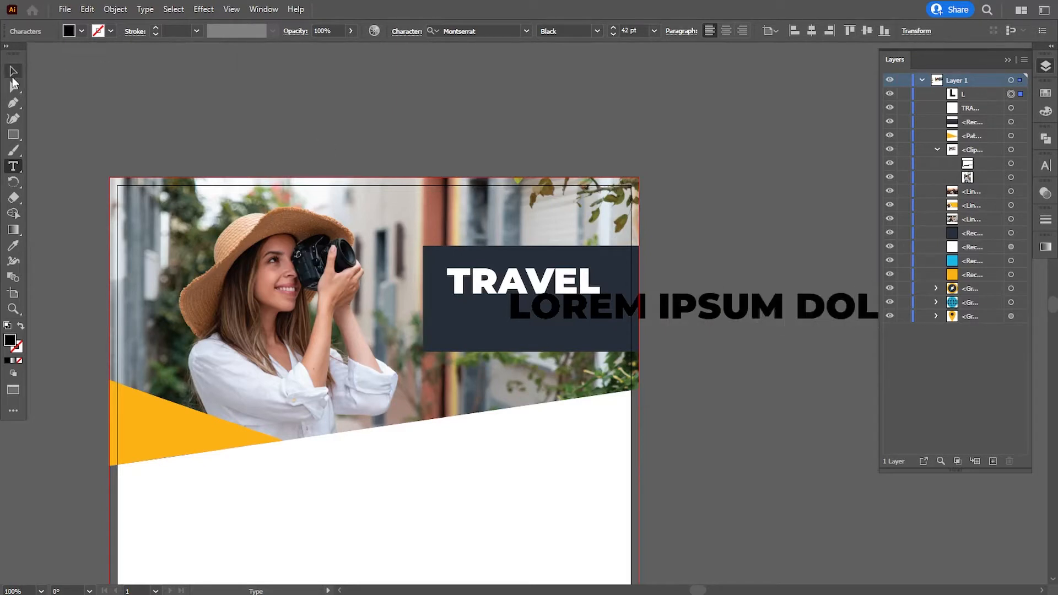
# - Change the LOREM IPSUM DOLOR line to Montserrat Regular at 12 pt
pyautogui.click(14, 73)
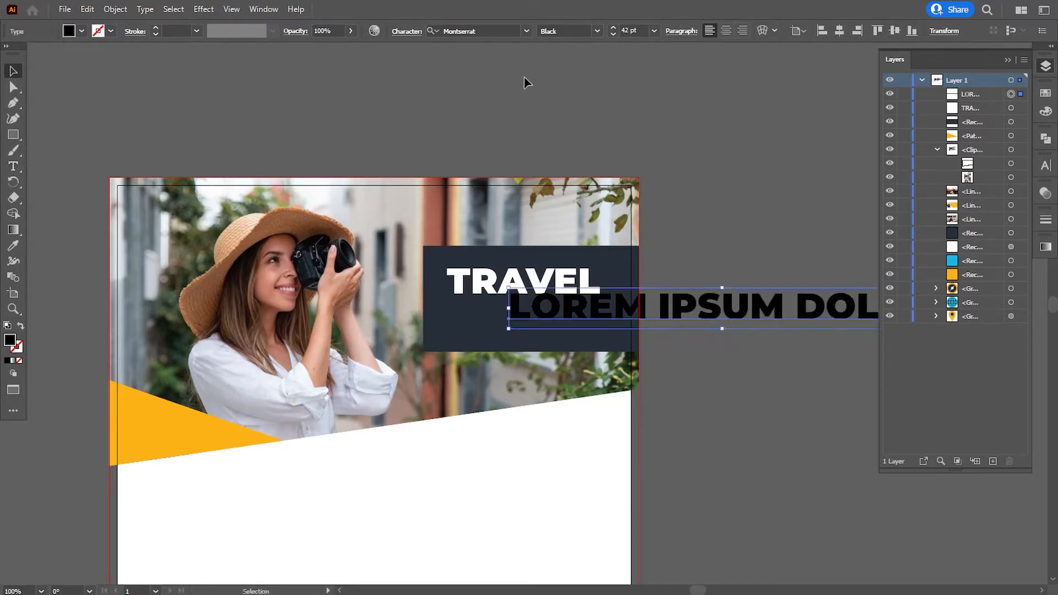
pyautogui.click(599, 31)
pyautogui.click(569, 76)
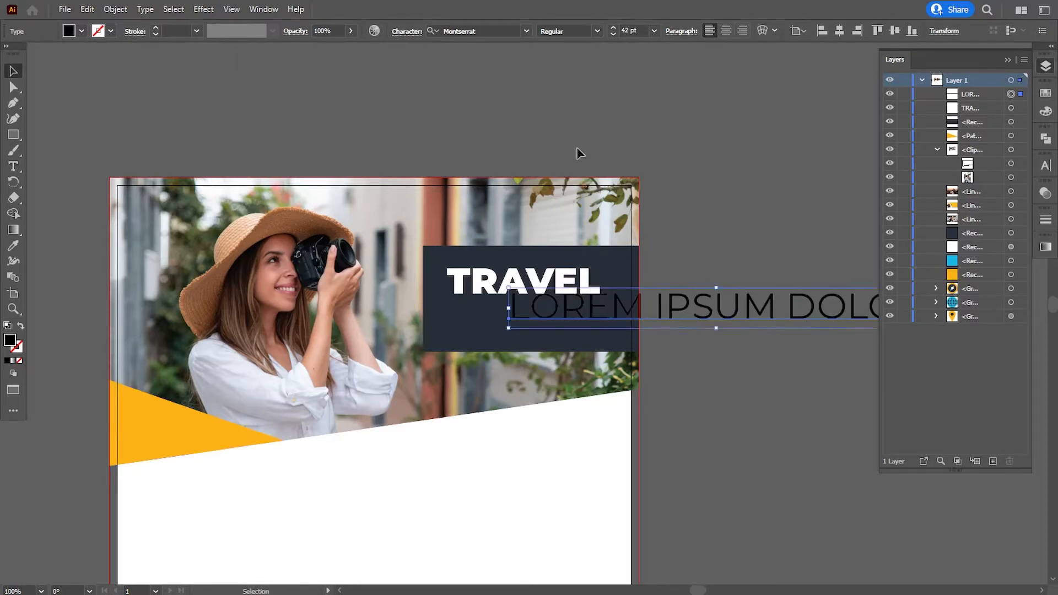
pyautogui.moveTo(638, 31); pyautogui.dragTo(605, 31)
pyautogui.press('Down')
pyautogui.press('Down')
pyautogui.press('Down')
pyautogui.press('Down')
pyautogui.press('Down')
pyautogui.press('Down')
pyautogui.press('Down')
pyautogui.press('Down')
pyautogui.press('Down')
pyautogui.press('Down')
pyautogui.press('Down')
pyautogui.press('Down')
pyautogui.press('Down')
pyautogui.press('Down')
pyautogui.press('Down')
pyautogui.press('Down')
pyautogui.press('Down')
pyautogui.press('Down')
pyautogui.press('Down')
pyautogui.press('Down')
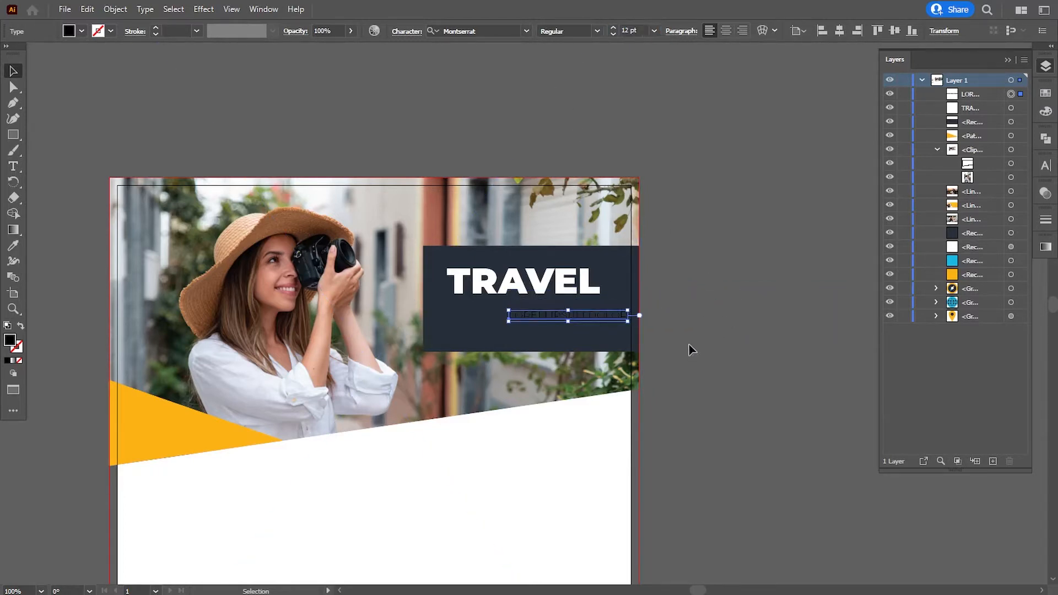
# - Place the subtitle directly beneath TRAVEL, aligned to its left edge, and fill it with white (ffffff)
pyautogui.moveTo(566, 319); pyautogui.dragTo(506, 315)
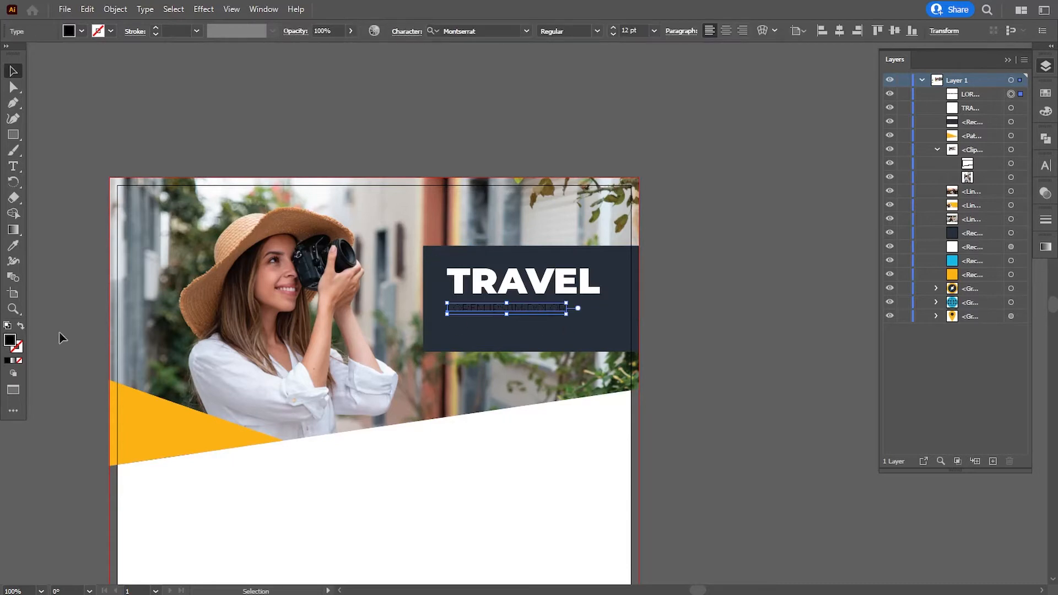
pyautogui.doubleClick(9, 340)
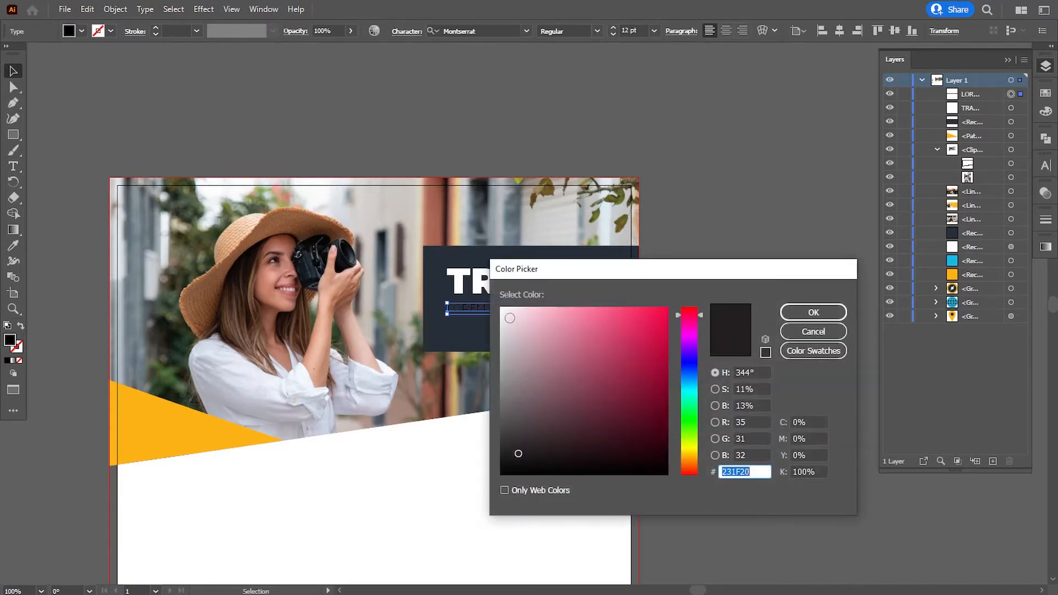
pyautogui.write('ffffff')
pyautogui.click(806, 313)
pyautogui.click(651, 340)
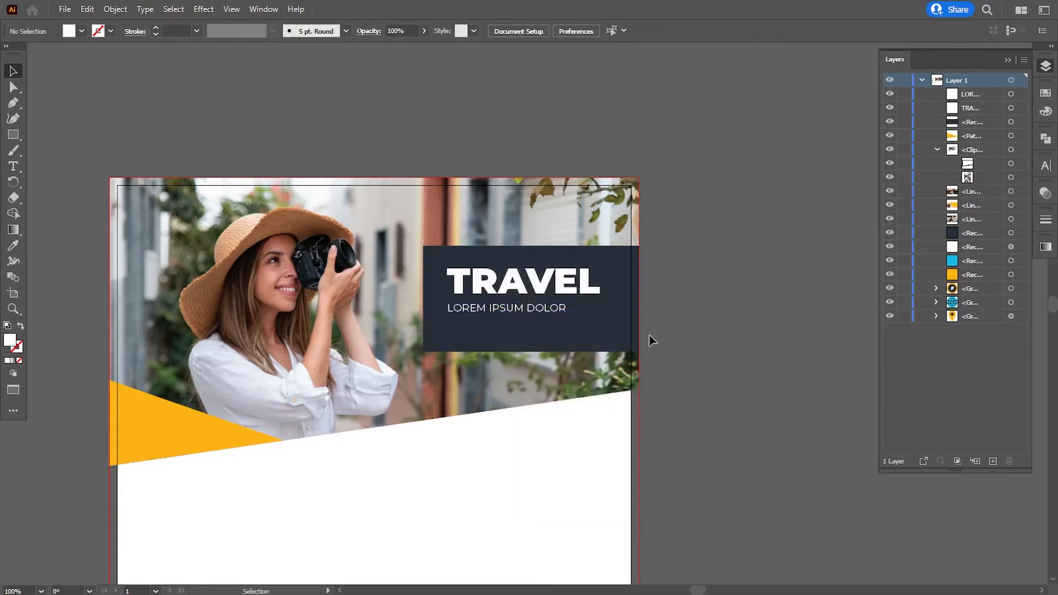
# - Nudge the subtitle slightly further down from the TRAVEL title and deselect it
pyautogui.click(547, 310)
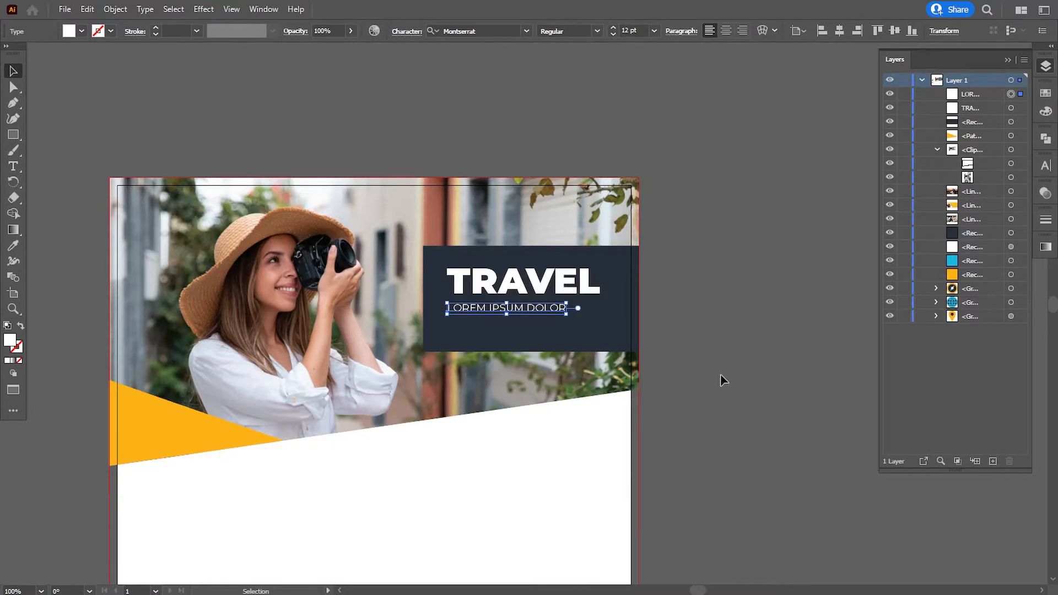
pyautogui.press('Down')
pyautogui.press('Down')
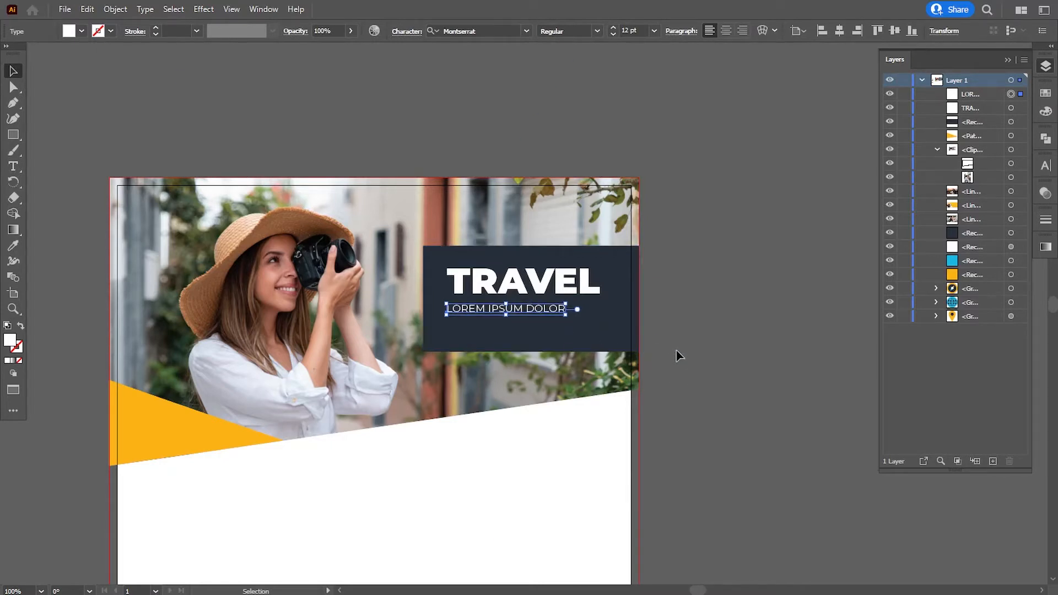
pyautogui.click(698, 361)
# - Select the title and subtitle together and nudge both down toward the dark box's vertical center
pyautogui.click(539, 293)
pyautogui.keyDown('shift'); pyautogui.click(537, 313); pyautogui.keyUp('shift')
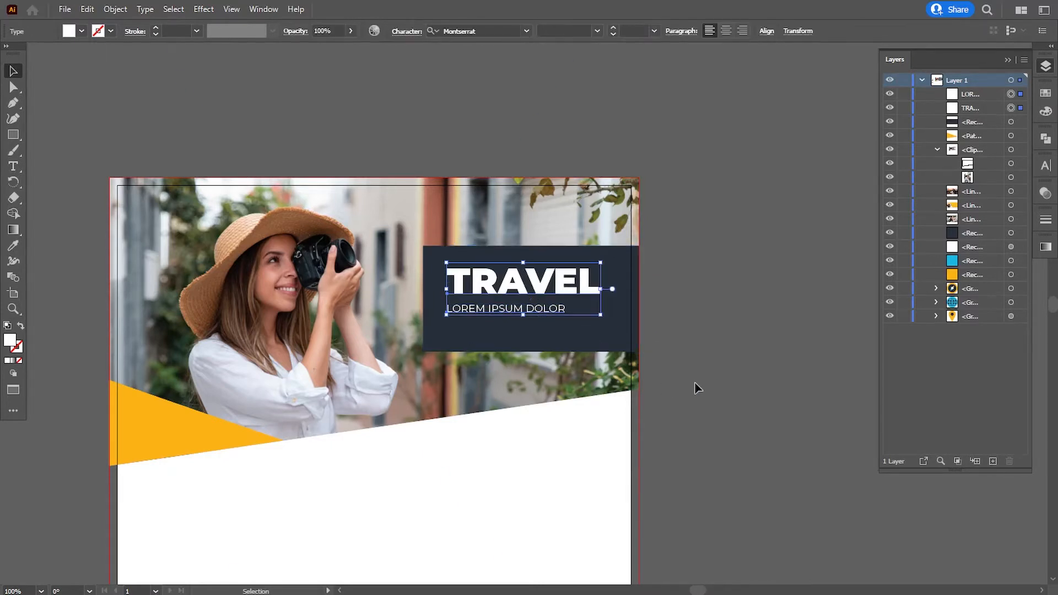
pyautogui.press('Down')
pyautogui.press('Down')
pyautogui.press('Down')
pyautogui.press('Down')
pyautogui.press('Down')
pyautogui.press('Down')
pyautogui.press('Down')
pyautogui.press('Down')
# - Reduce the dark box's height slightly about its center and nudge both text lines a little further down
pyautogui.click(531, 347)
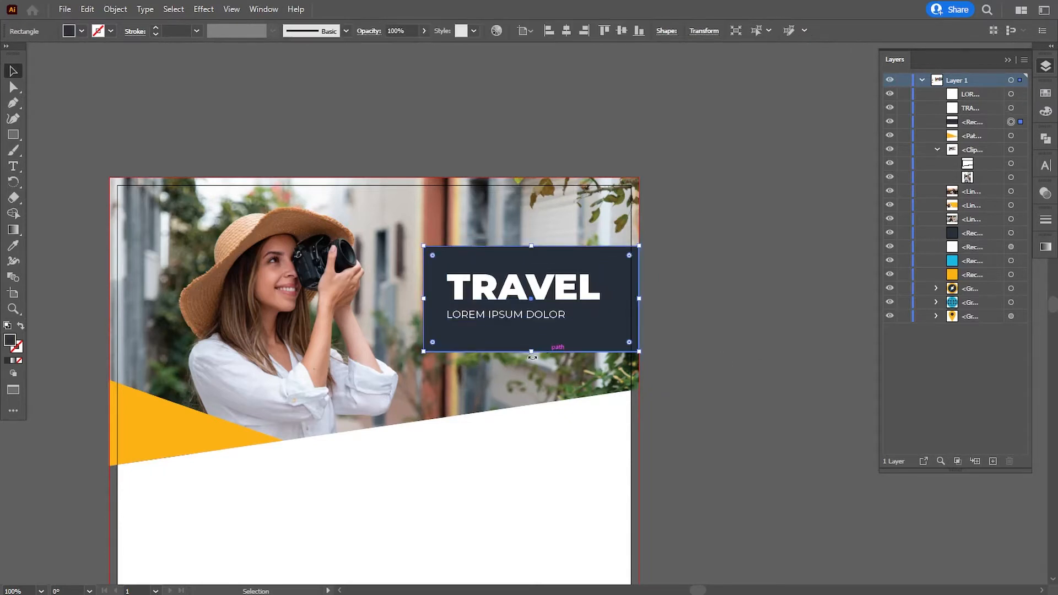
pyautogui.moveTo(531, 350); pyautogui.dragTo(532, 347)
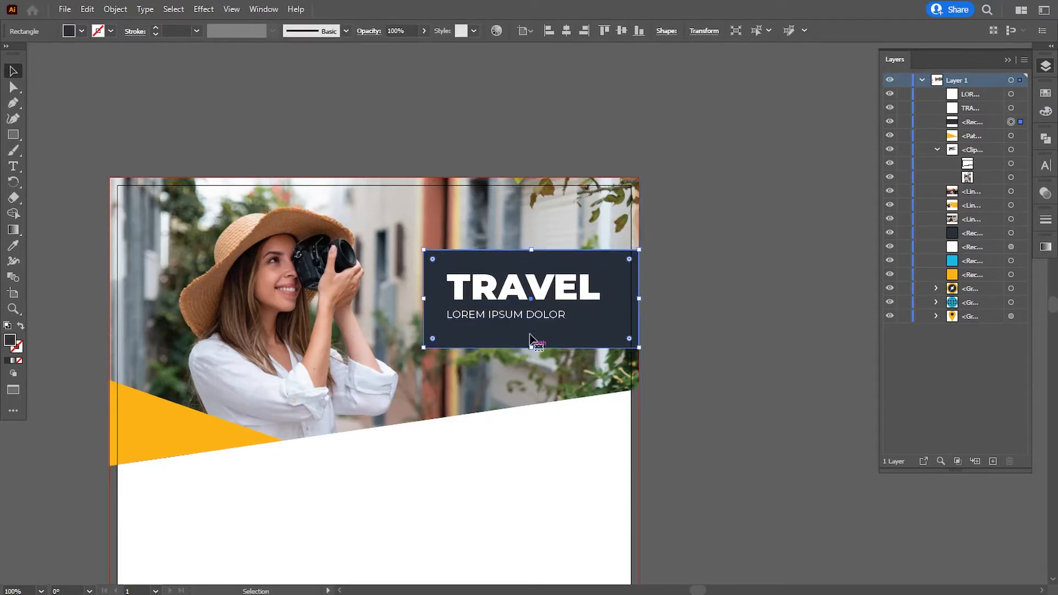
pyautogui.click(526, 315)
pyautogui.keyDown('shift'); pyautogui.click(512, 292); pyautogui.keyUp('shift')
pyautogui.press('Down')
pyautogui.press('Down')
pyautogui.press('Down')
pyautogui.press('Down')
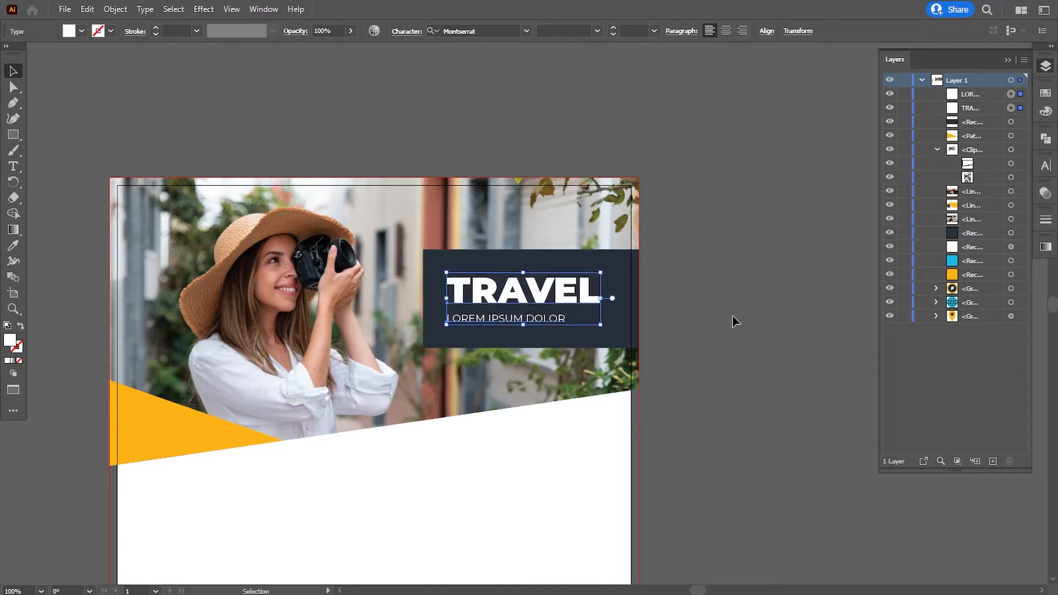
pyautogui.click(736, 322)
# - Narrow the dark box slightly by moving its left edge inward and deselect it
pyautogui.click(426, 304)
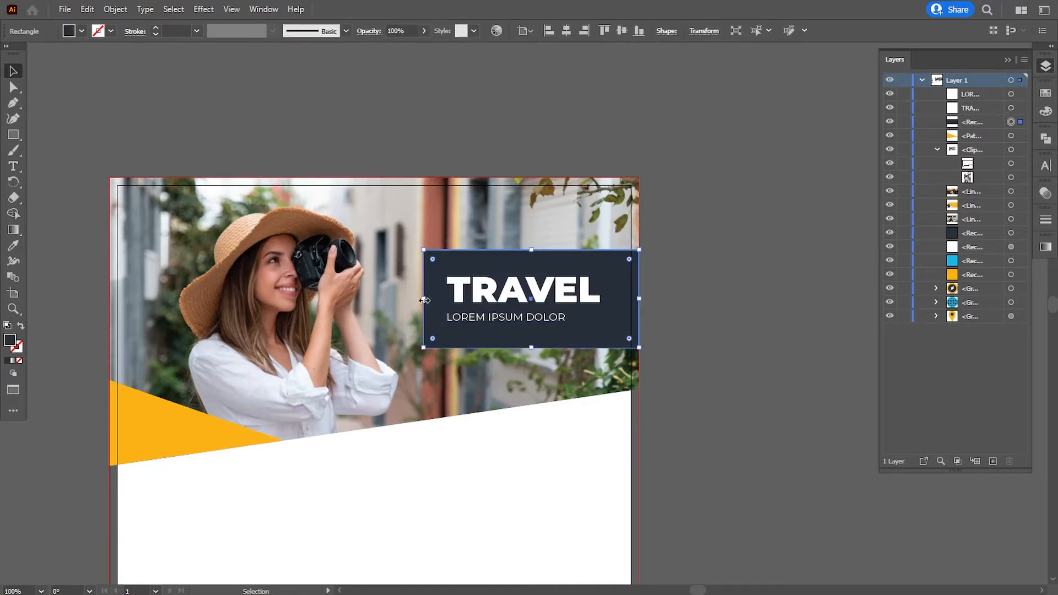
pyautogui.moveTo(424, 299); pyautogui.dragTo(427, 299)
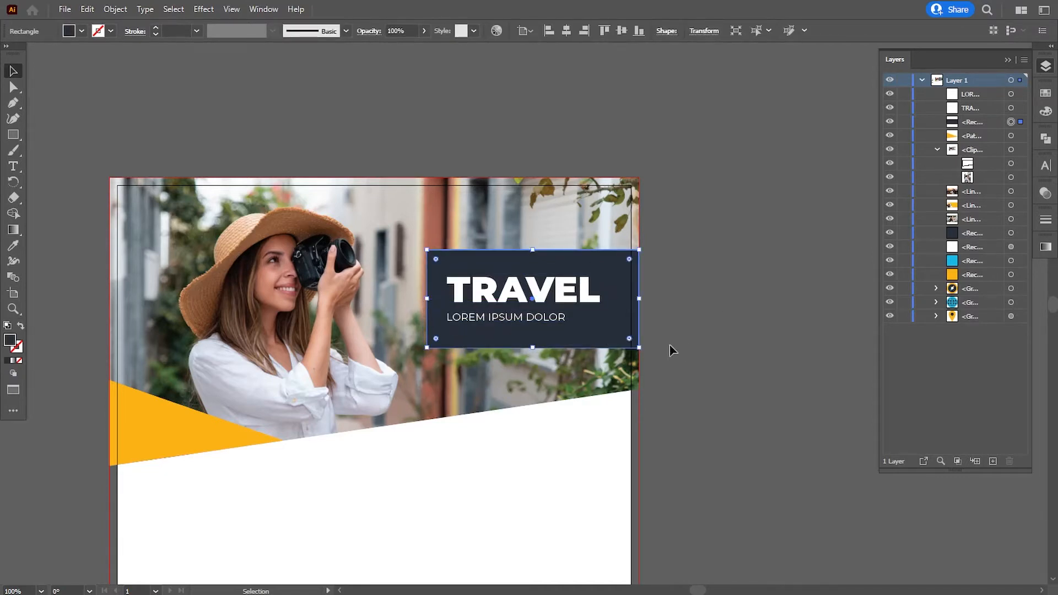
pyautogui.click(670, 349)
# - Lower the dark box's opacity to 70% and deselect it
pyautogui.click(619, 330)
pyautogui.click(1045, 193)
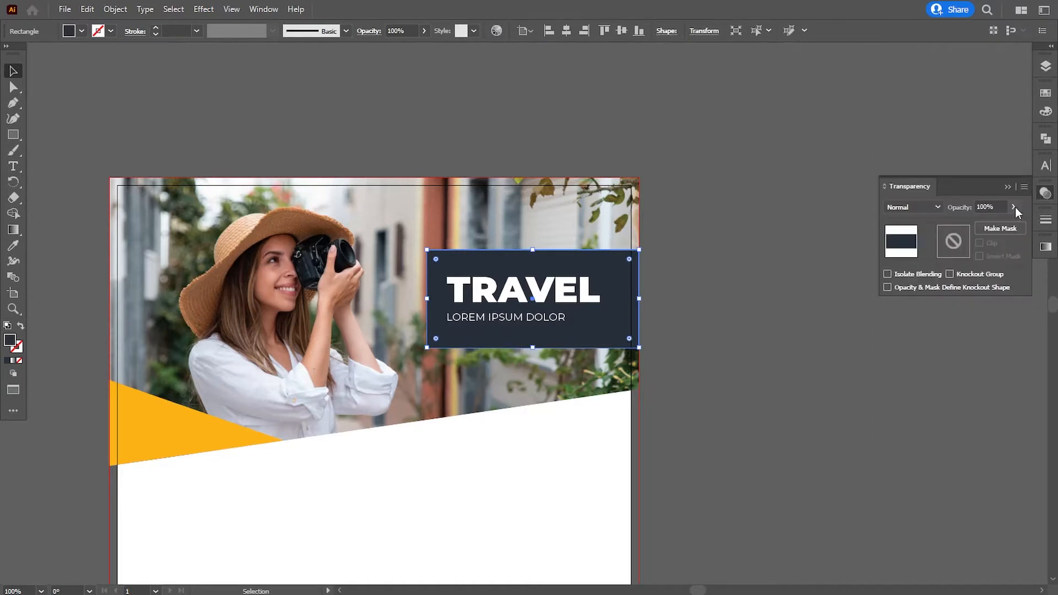
pyautogui.click(1014, 207)
pyautogui.moveTo(1010, 226); pyautogui.dragTo(1001, 227)
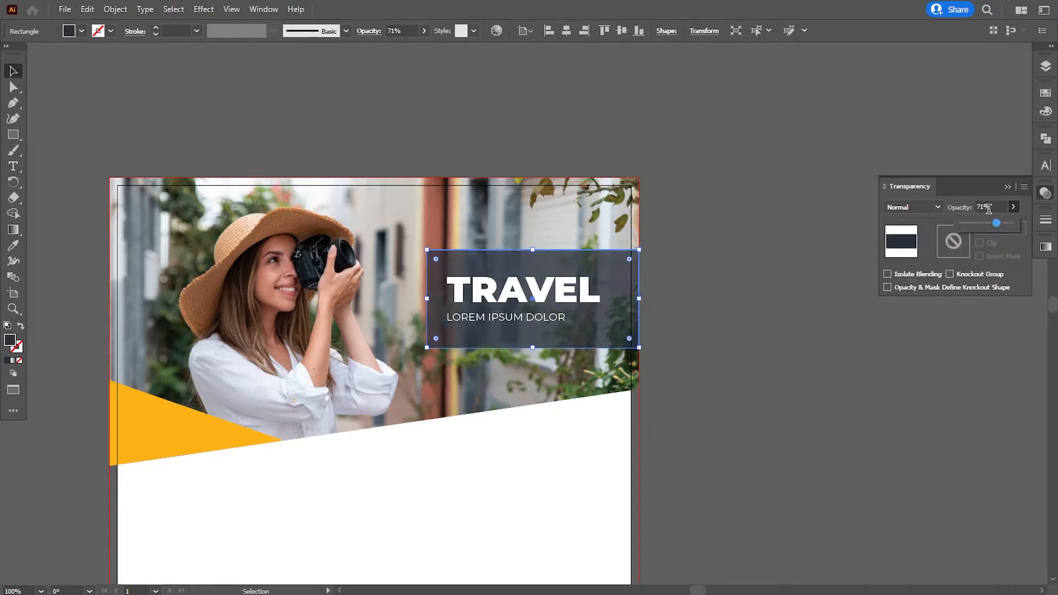
pyautogui.click(988, 208)
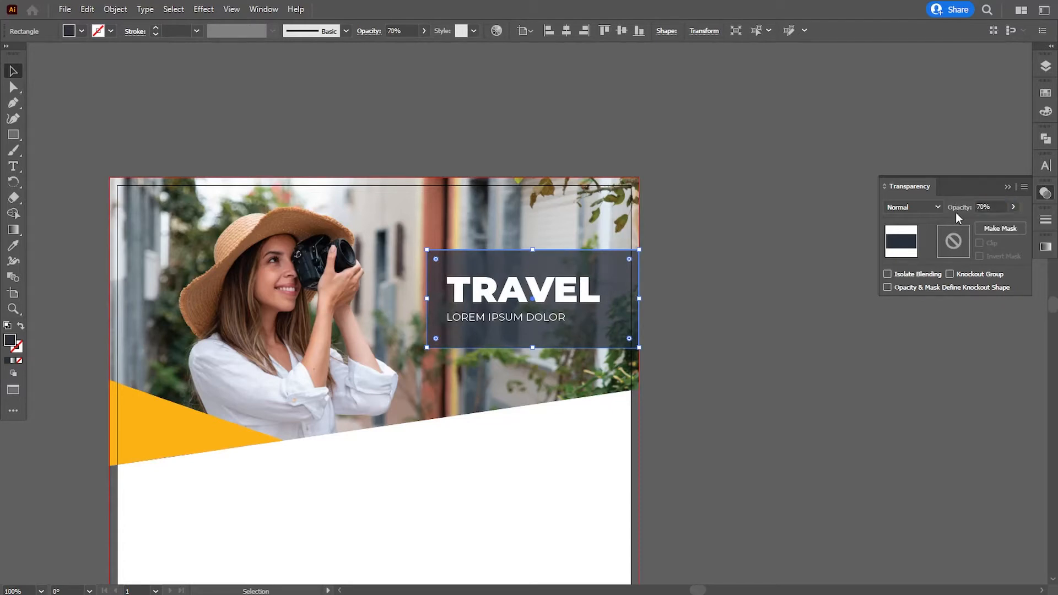
pyautogui.click(1007, 186)
pyautogui.click(970, 236)
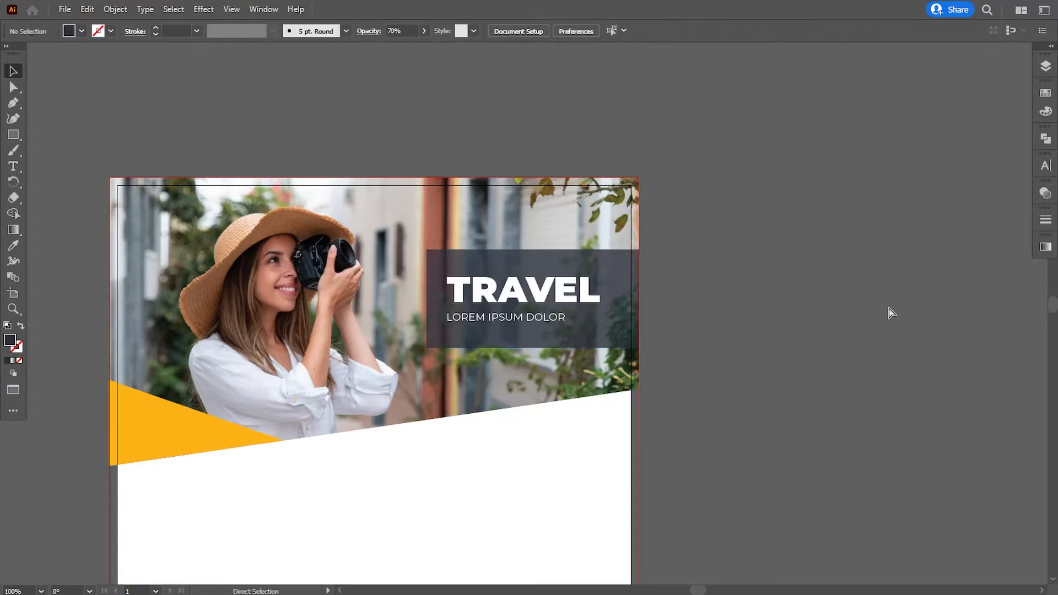
# - Increase the translucent box's height slightly, extending its upper and lower edges equally
pyautogui.hotkey('ctrl', '-')
pyautogui.hotkey('ctrl', '-')
pyautogui.hscroll(-2, 651, 353)
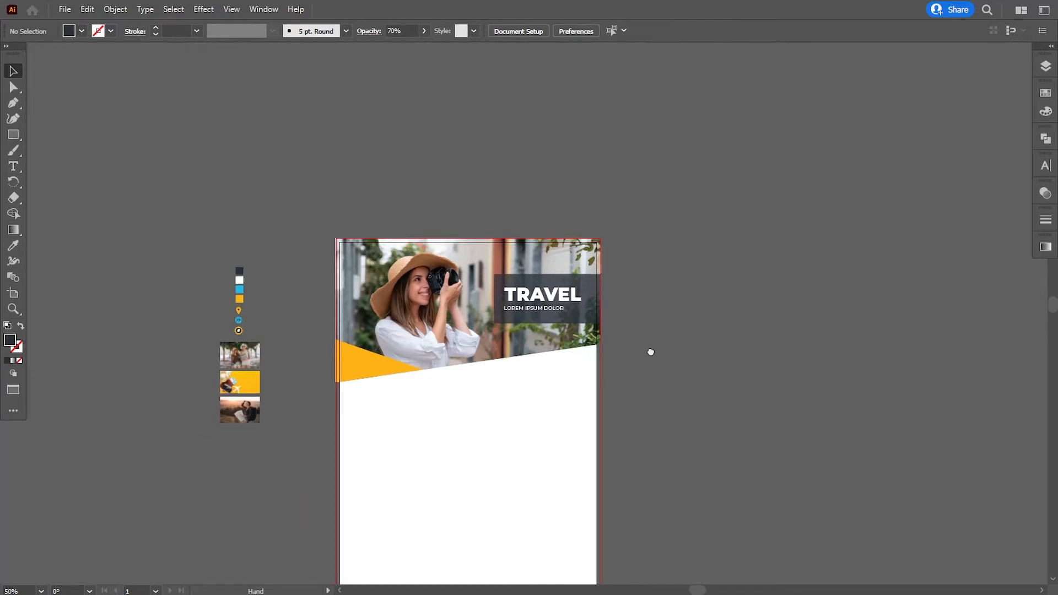
pyautogui.scroll(-3, 655, 367)
pyautogui.hotkey('ctrl', '+')
pyautogui.hotkey('ctrl', '+')
pyautogui.hotkey('ctrl', '+')
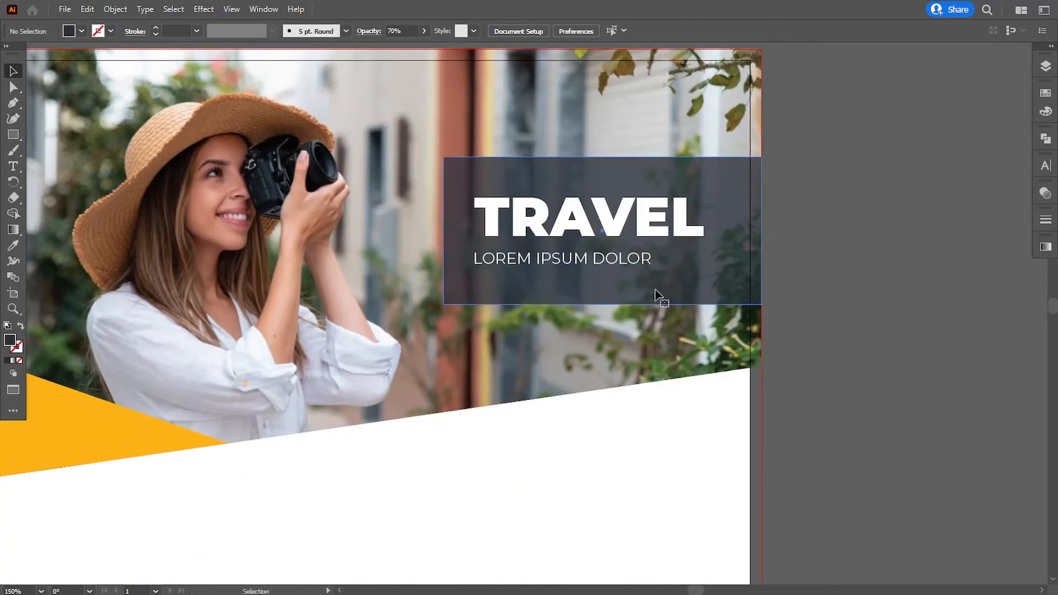
pyautogui.click(657, 295)
pyautogui.moveTo(603, 157); pyautogui.dragTo(603, 153)
# - Enlarge the title and subtitle together slightly and nudge them right within the box
pyautogui.click(634, 258)
pyautogui.moveTo(704, 271); pyautogui.dragTo(709, 273)
pyautogui.press('Right')
pyautogui.press('Right')
pyautogui.press('Right')
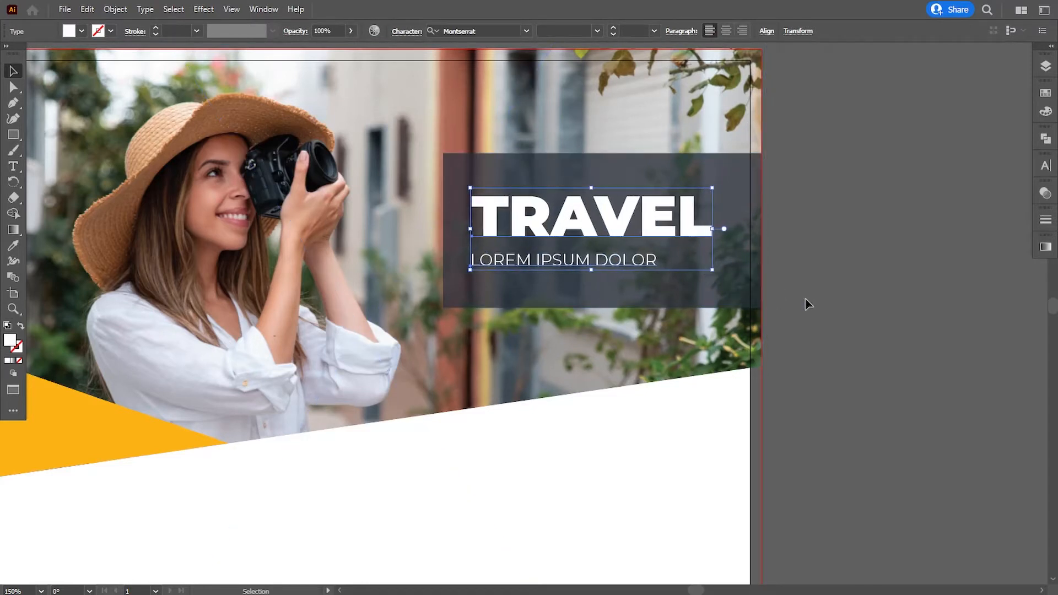
# - Draw a white rectangle across the full bleed width just below the header photo
pyautogui.click(809, 325)
pyautogui.hotkey('ctrl', '-')
pyautogui.hotkey('ctrl', '-')
pyautogui.moveTo(694, 414); pyautogui.dragTo(732, 301)
pyautogui.hotkey('ctrl', '+')
pyautogui.moveTo(509, 369); pyautogui.dragTo(514, 485)
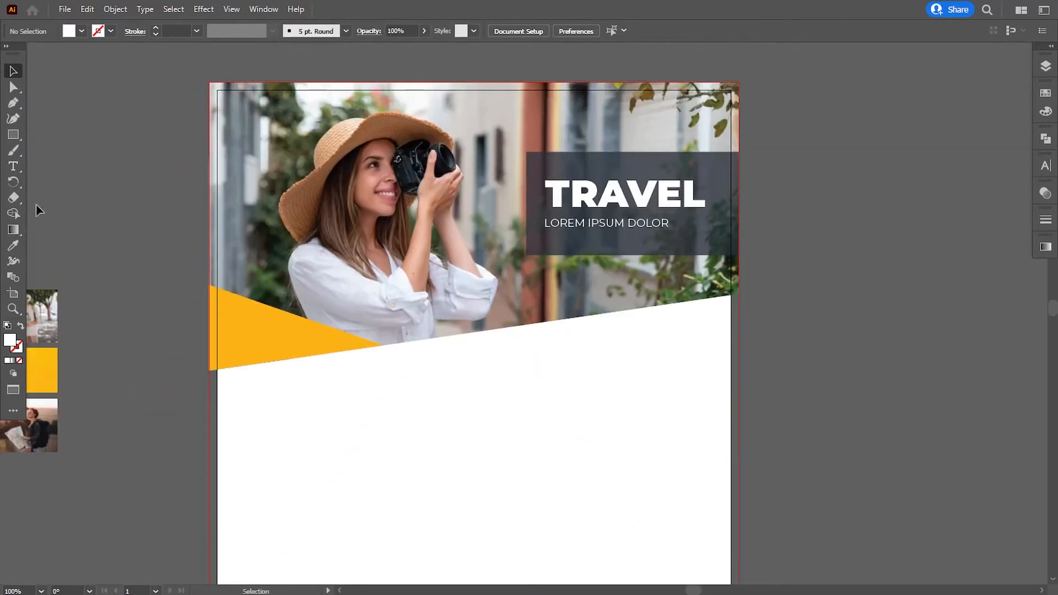
pyautogui.click(12, 136)
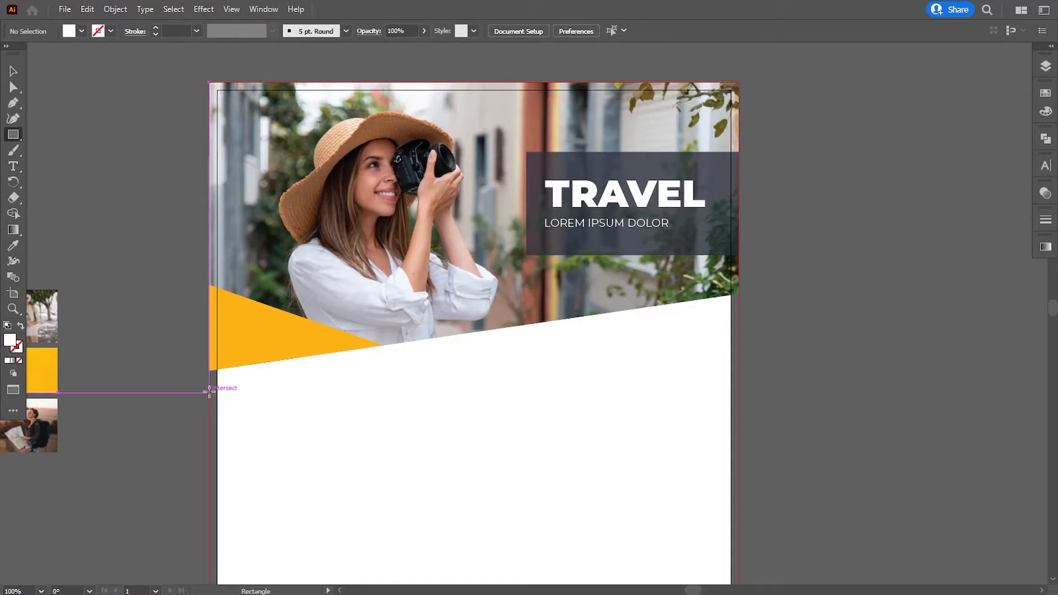
pyautogui.moveTo(209, 392); pyautogui.dragTo(738, 485)
# - Move the rectangle's four corners vertically so its upper and lower edges slant parallel to the header photo's lower edge
pyautogui.click(14, 87)
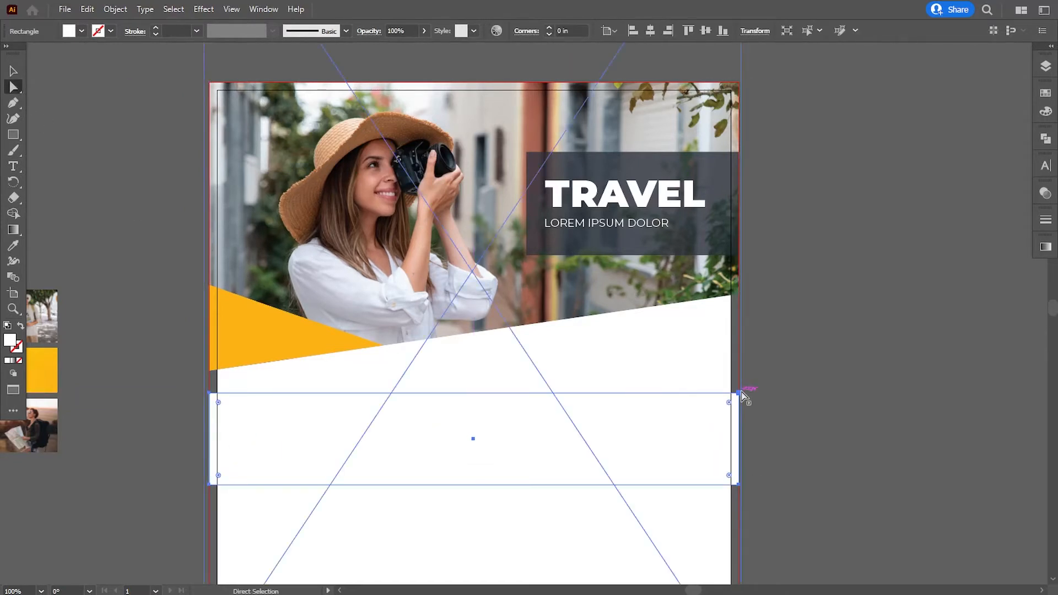
pyautogui.moveTo(740, 393); pyautogui.dragTo(742, 307)
pyautogui.moveTo(211, 387); pyautogui.dragTo(210, 382)
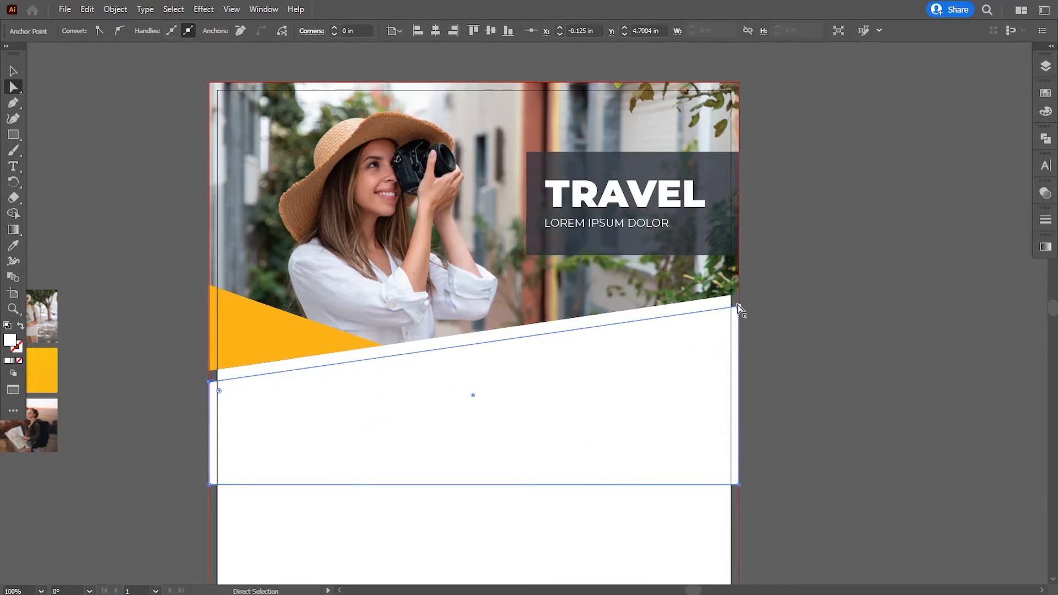
pyautogui.click(739, 306)
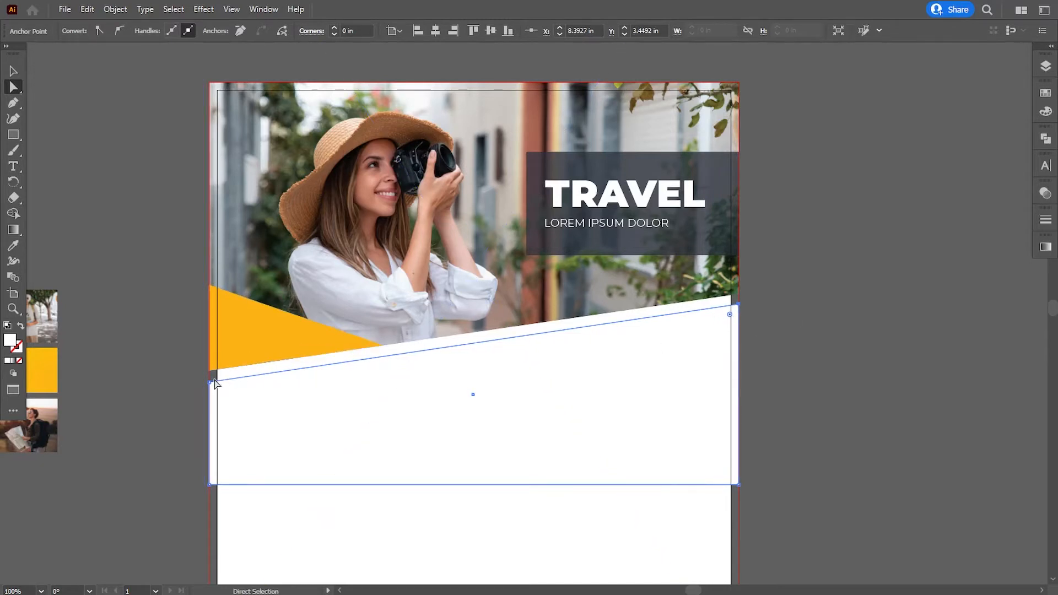
pyautogui.click(211, 382)
pyautogui.click(739, 306)
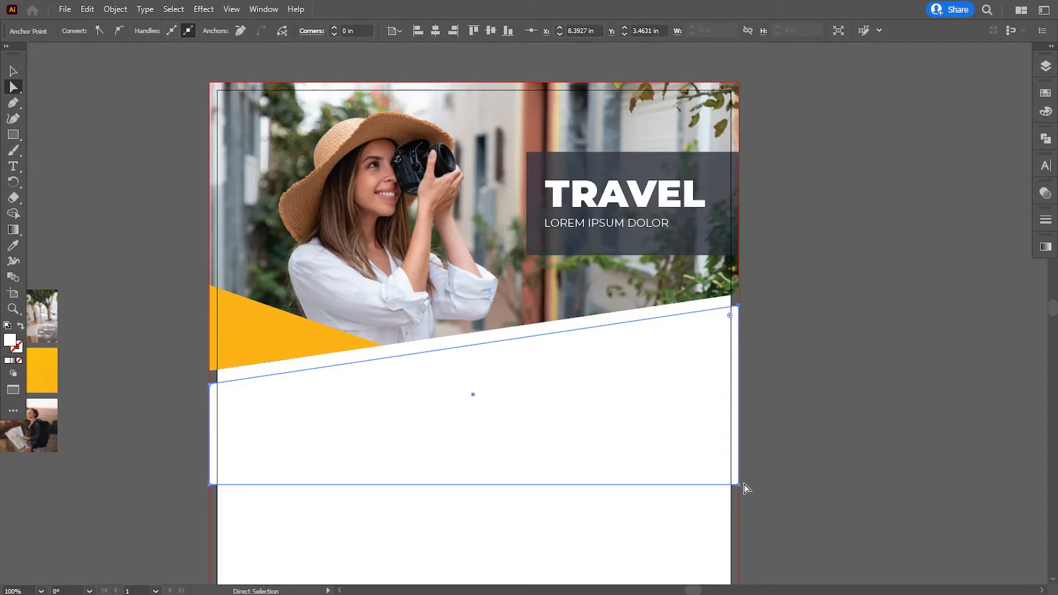
pyautogui.moveTo(738, 485); pyautogui.dragTo(739, 464)
pyautogui.moveTo(210, 485); pyautogui.dragTo(214, 551)
# - Fill the slanted band with the dark navy color sampled from the prepared swatch
pyautogui.moveTo(501, 471); pyautogui.dragTo(500, 389)
pyautogui.click(13, 246)
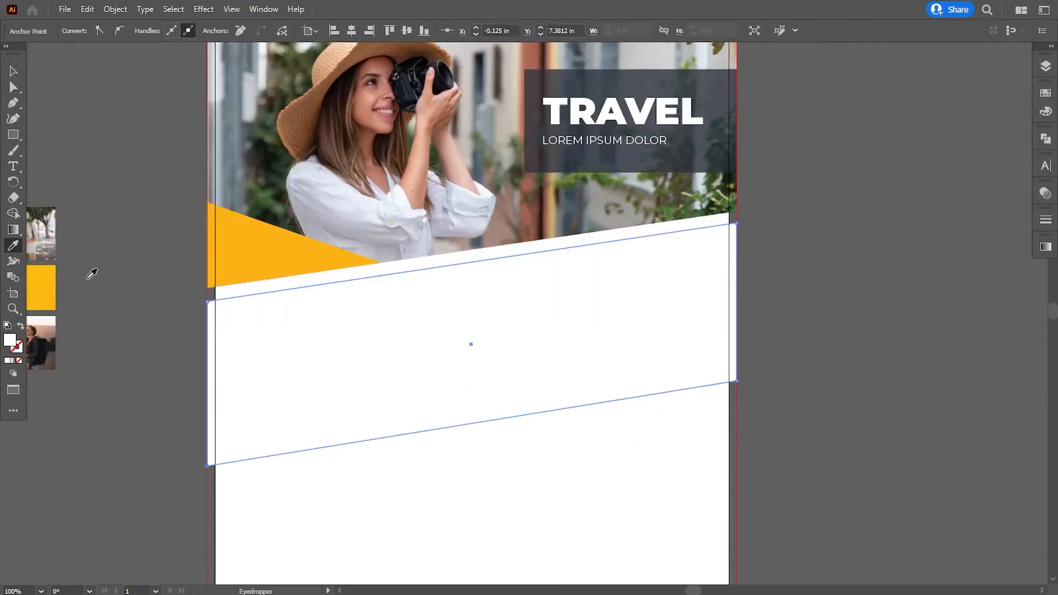
pyautogui.moveTo(135, 265); pyautogui.dragTo(245, 356)
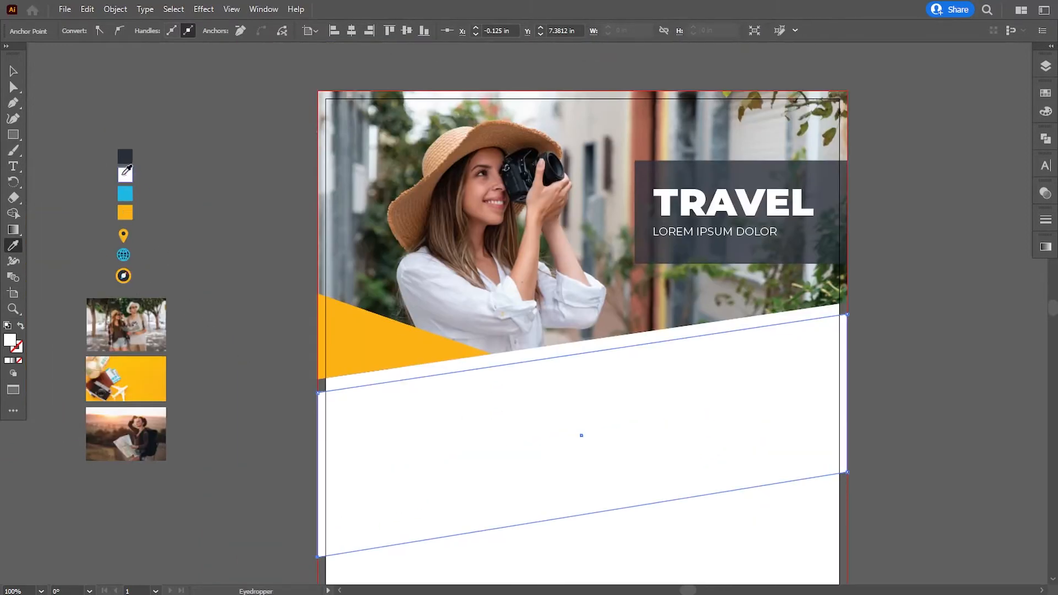
pyautogui.click(126, 158)
# - Make the dark band slightly taller by lowering both bottom corners, keeping its lower edge parallel to the upper one, and deselect it
pyautogui.moveTo(283, 298); pyautogui.dragTo(298, 396)
pyautogui.click(14, 89)
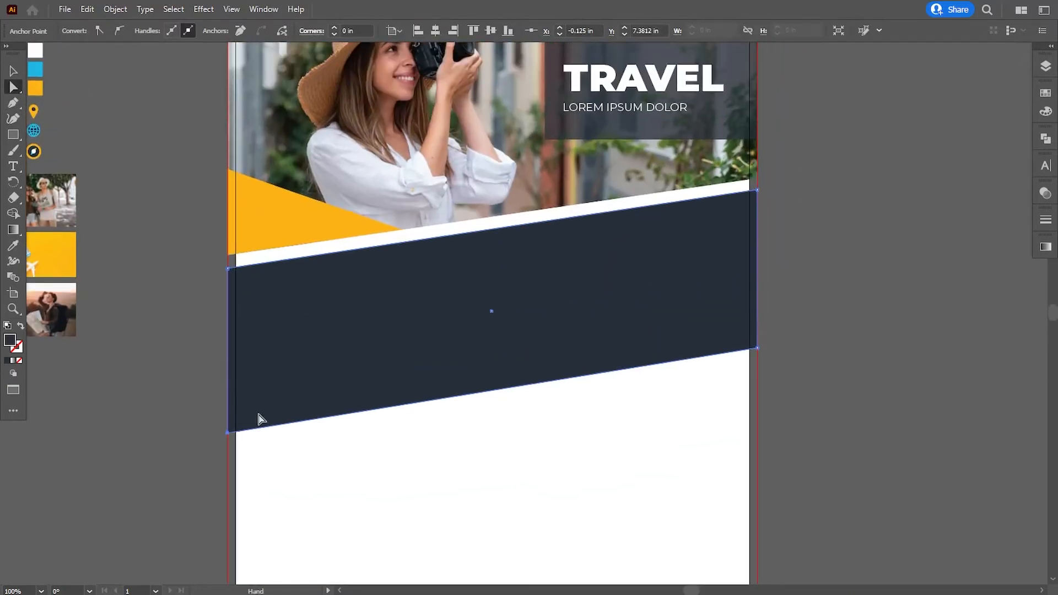
pyautogui.moveTo(230, 434); pyautogui.dragTo(230, 447)
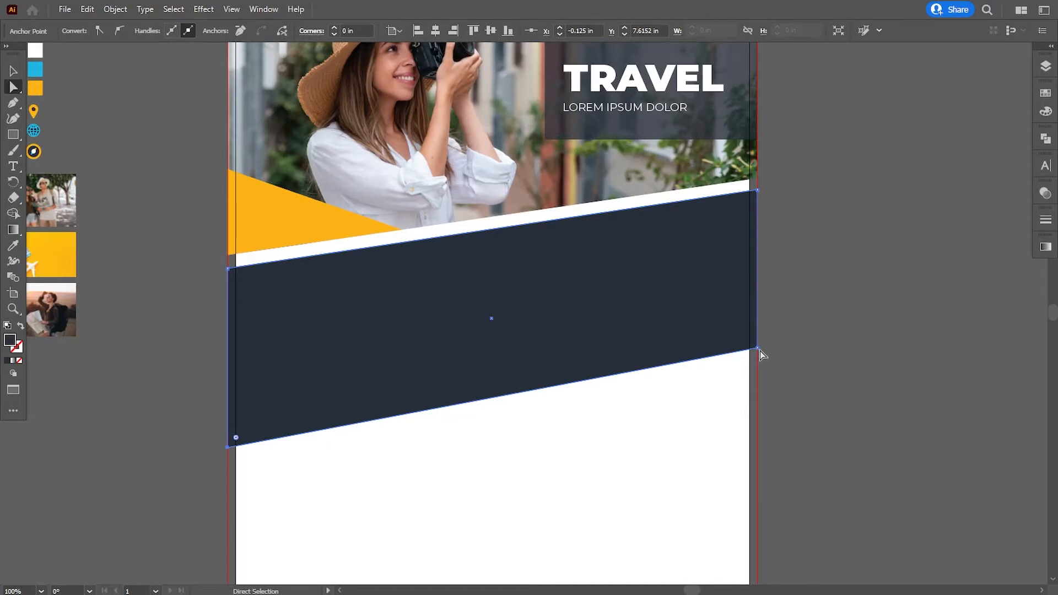
pyautogui.moveTo(759, 351); pyautogui.dragTo(759, 373)
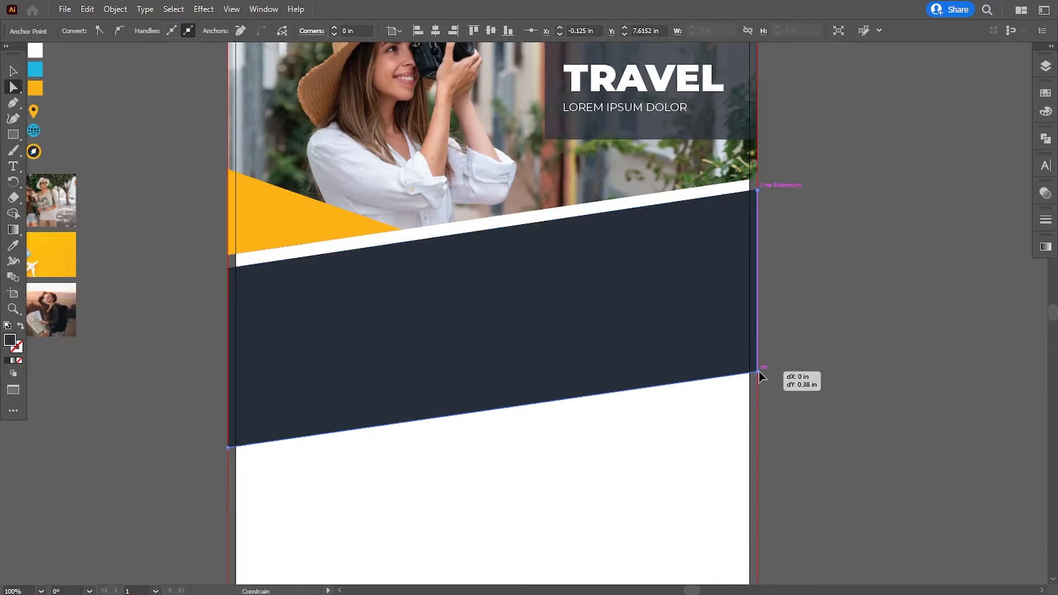
pyautogui.moveTo(758, 372); pyautogui.dragTo(759, 373)
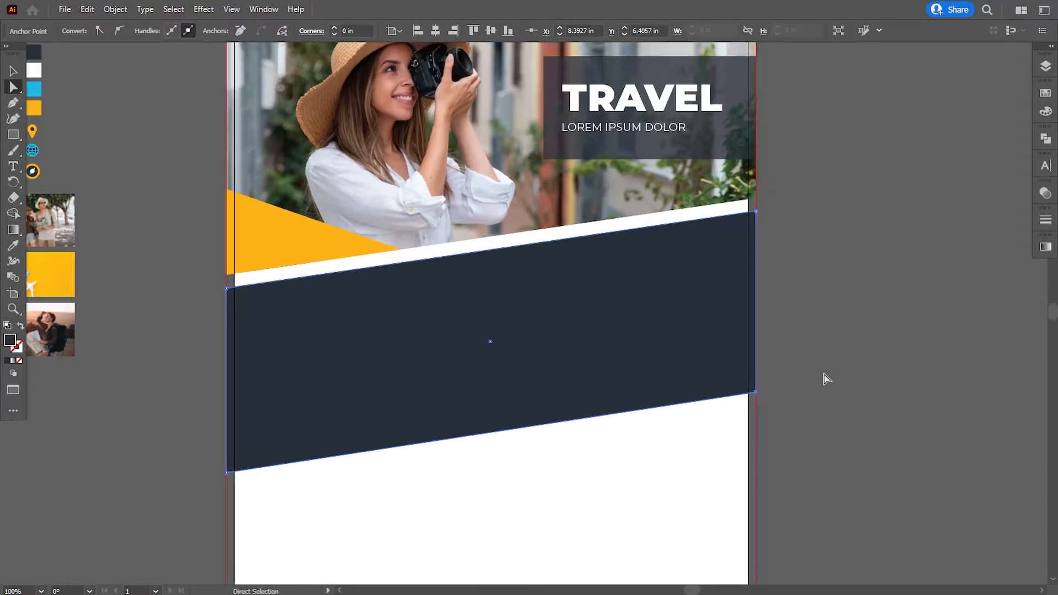
pyautogui.click(824, 378)
pyautogui.moveTo(806, 397); pyautogui.dragTo(805, 371)
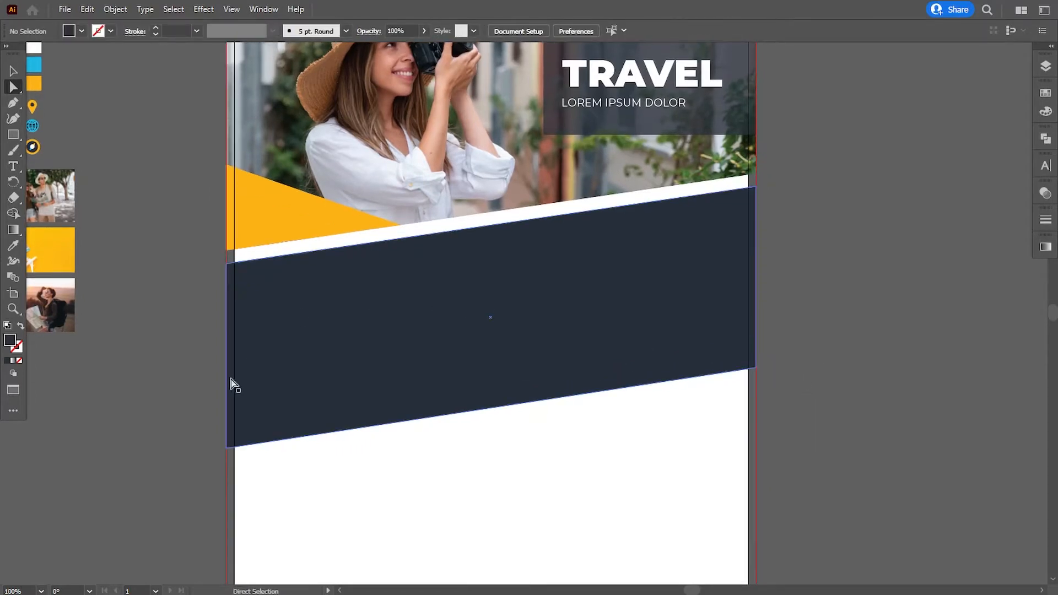
# - Draw a narrow vertical bar extending past both edges of the dark band and shift it right toward the band's first third
pyautogui.click(14, 136)
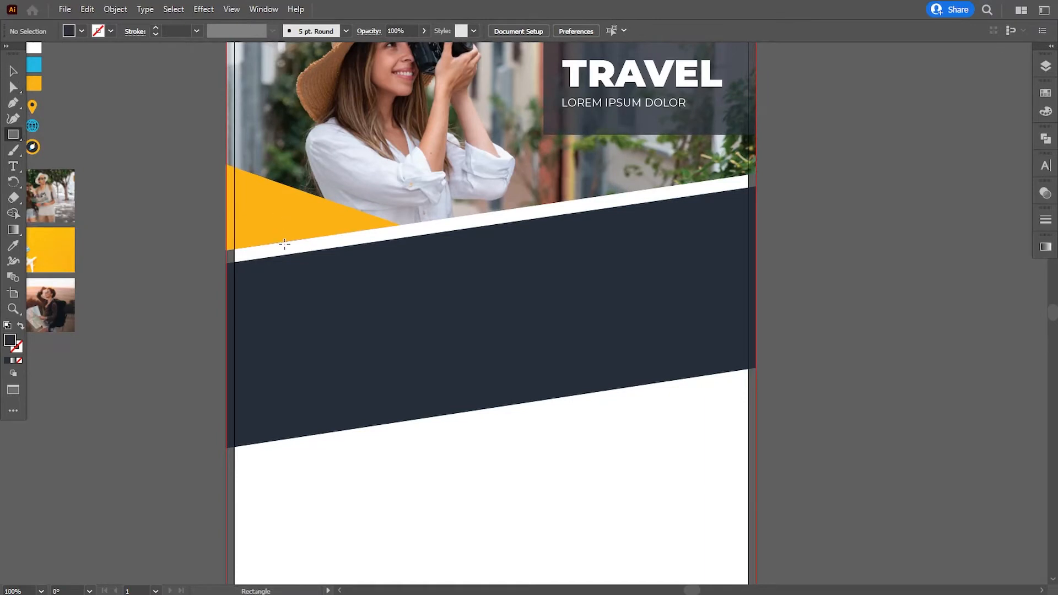
pyautogui.moveTo(286, 230); pyautogui.dragTo(298, 464)
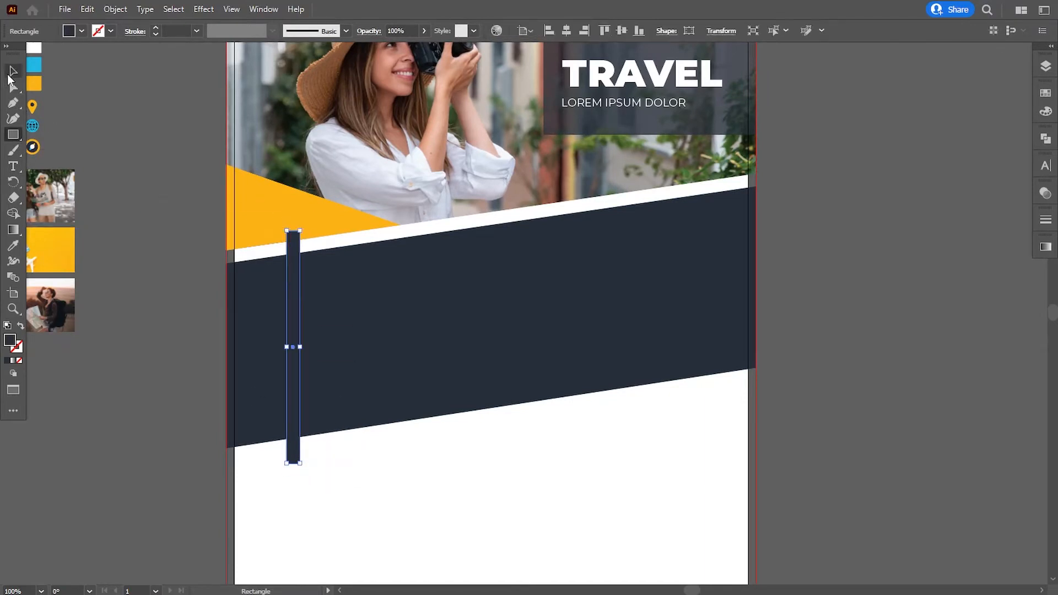
pyautogui.click(11, 71)
pyautogui.moveTo(295, 402); pyautogui.dragTo(383, 374)
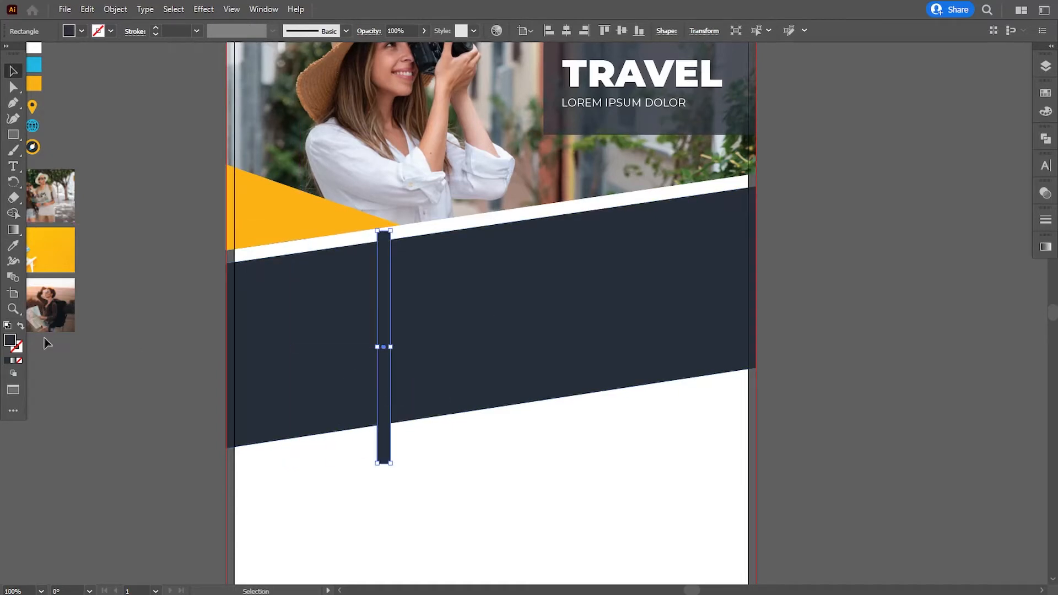
# - Fill the bar with white (FFFFFF) and place it and a duplicate at about one third and two thirds of the band
pyautogui.doubleClick(10, 341)
pyautogui.moveTo(524, 323); pyautogui.dragTo(500, 307)
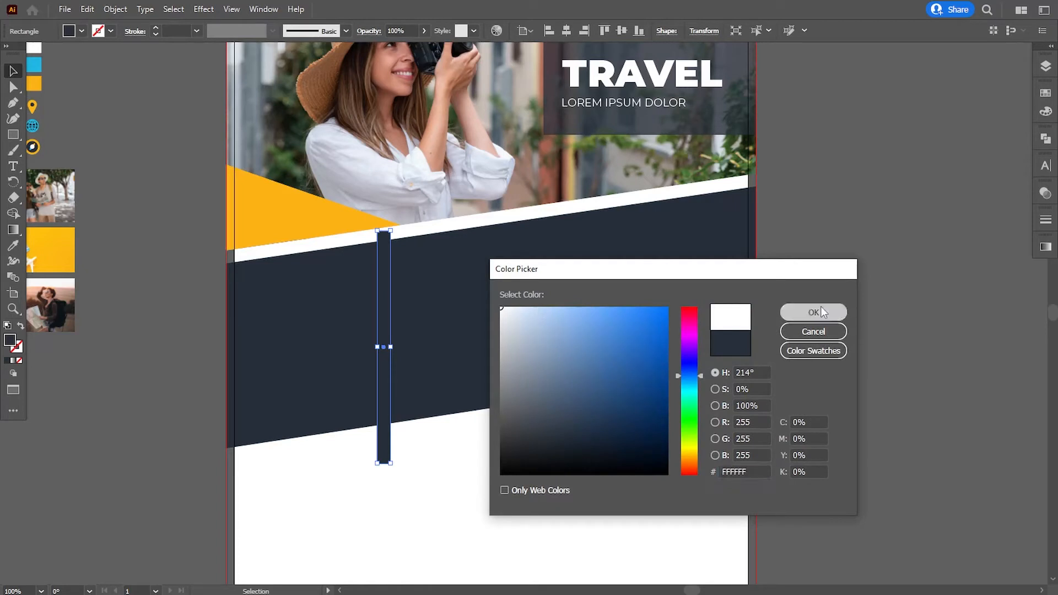
pyautogui.click(822, 312)
pyautogui.click(822, 326)
pyautogui.moveTo(387, 362); pyautogui.dragTo(452, 356)
pyautogui.moveTo(629, 331); pyautogui.dragTo(583, 331)
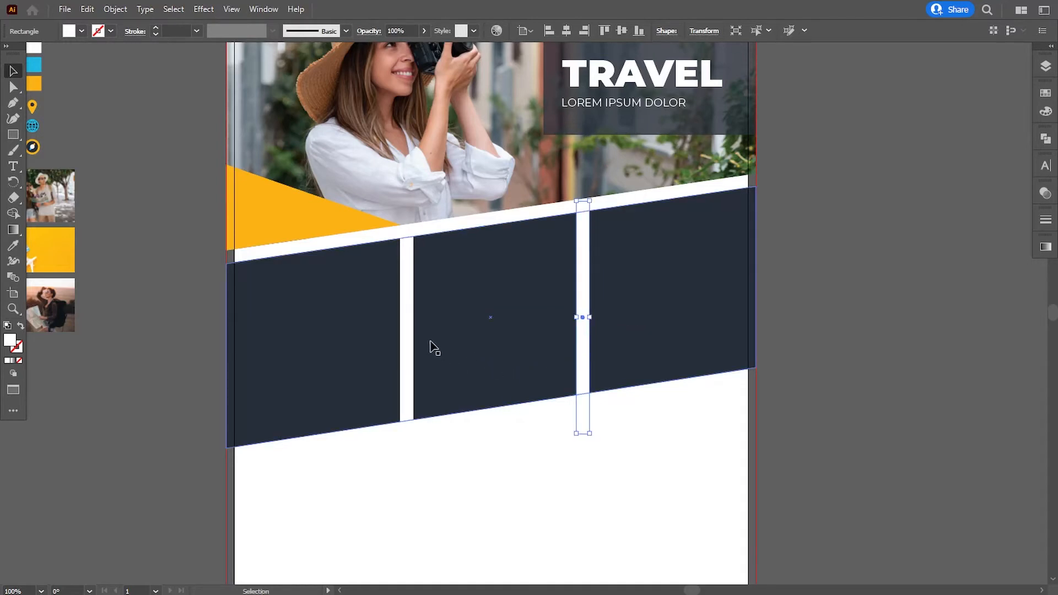
# - Nudge both white bars together slightly left to even out the three sections and deselect them
pyautogui.keyDown('shift'); pyautogui.click(405, 337); pyautogui.keyUp('shift')
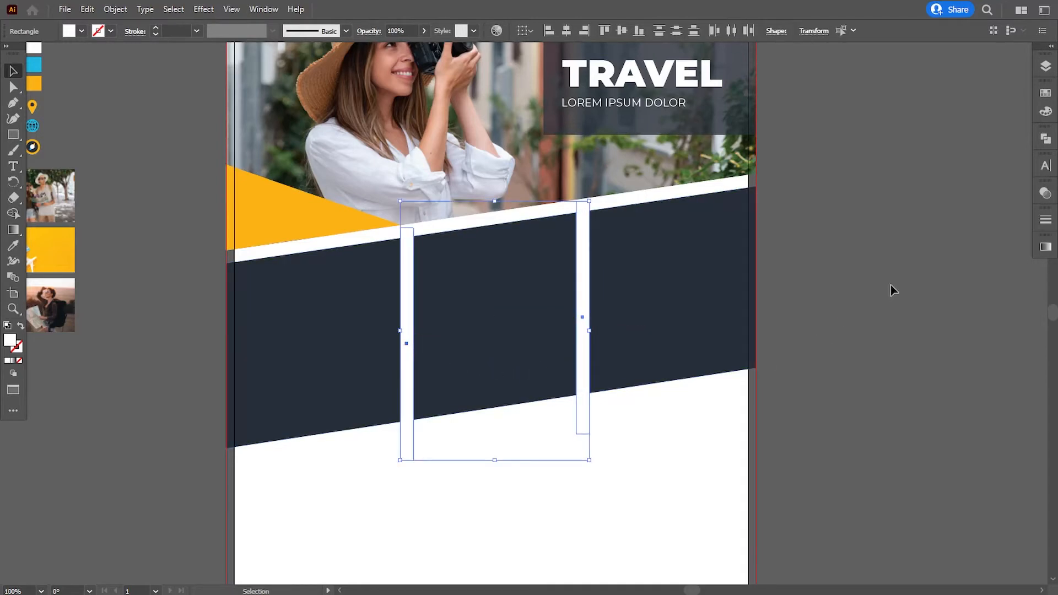
pyautogui.press('Left')
pyautogui.press('Left')
pyautogui.press('Left')
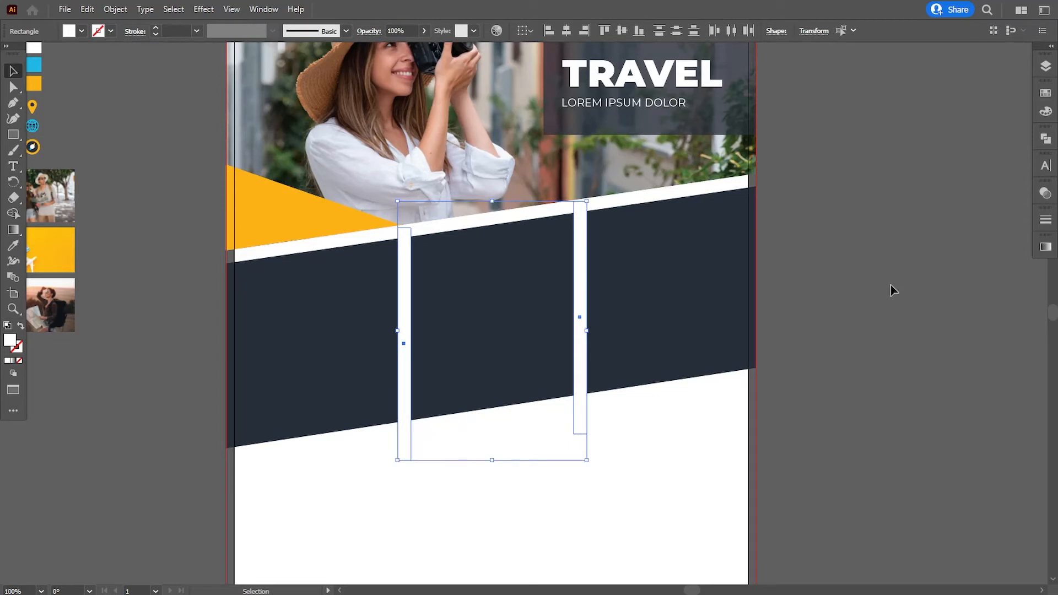
pyautogui.press('Left')
pyautogui.click(888, 296)
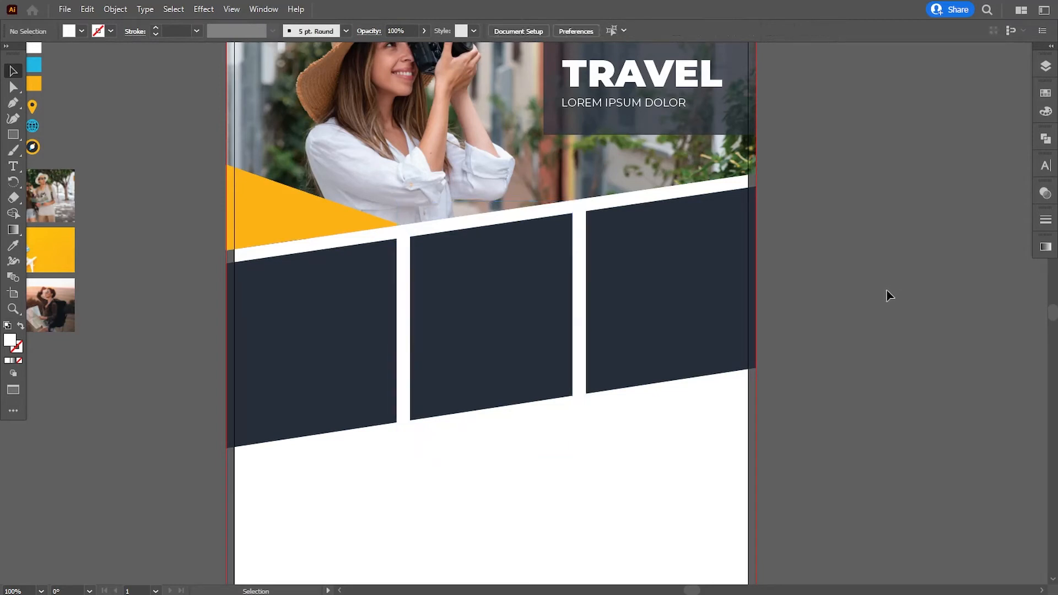
# - Subtract both white bars from the dark band with Pathfinder's Minus Front
pyautogui.moveTo(842, 329); pyautogui.dragTo(842, 341)
pyautogui.click(574, 330)
pyautogui.keyDown('shift'); pyautogui.click(458, 339); pyautogui.keyUp('shift')
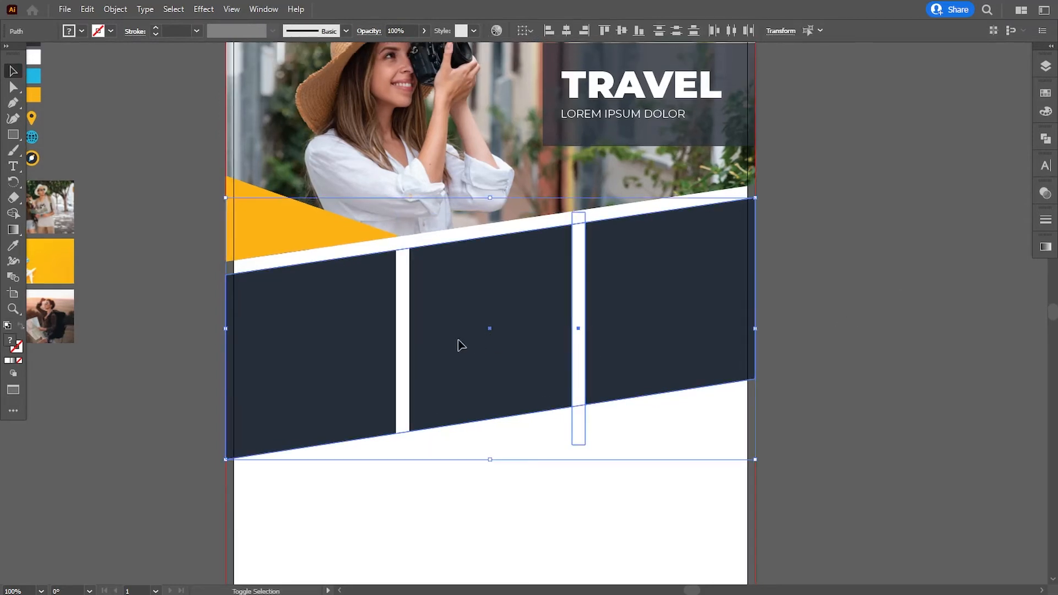
pyautogui.keyDown('shift'); pyautogui.click(403, 346); pyautogui.keyUp('shift')
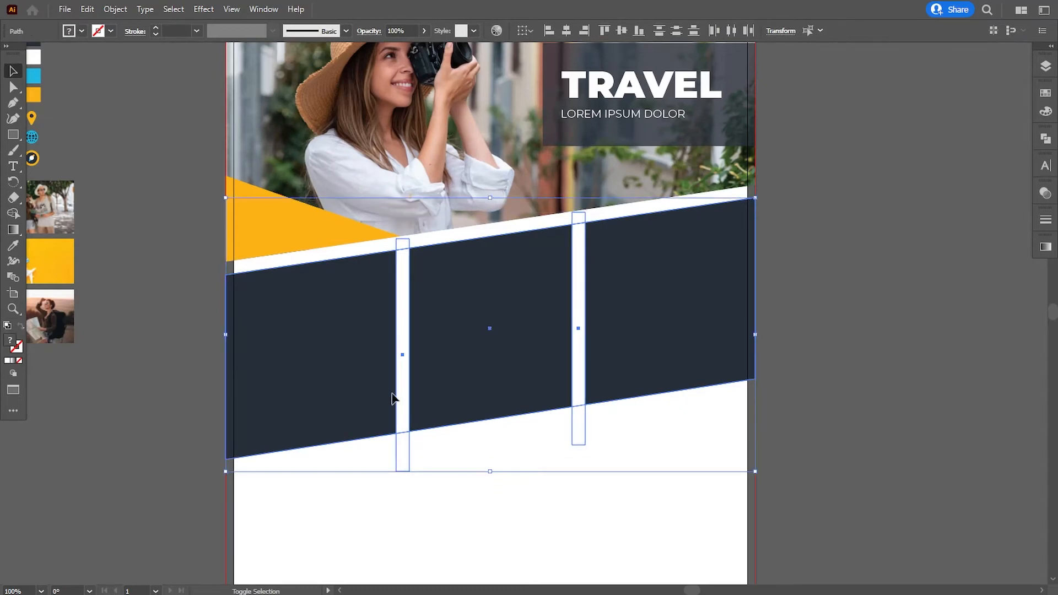
pyautogui.click(1045, 139)
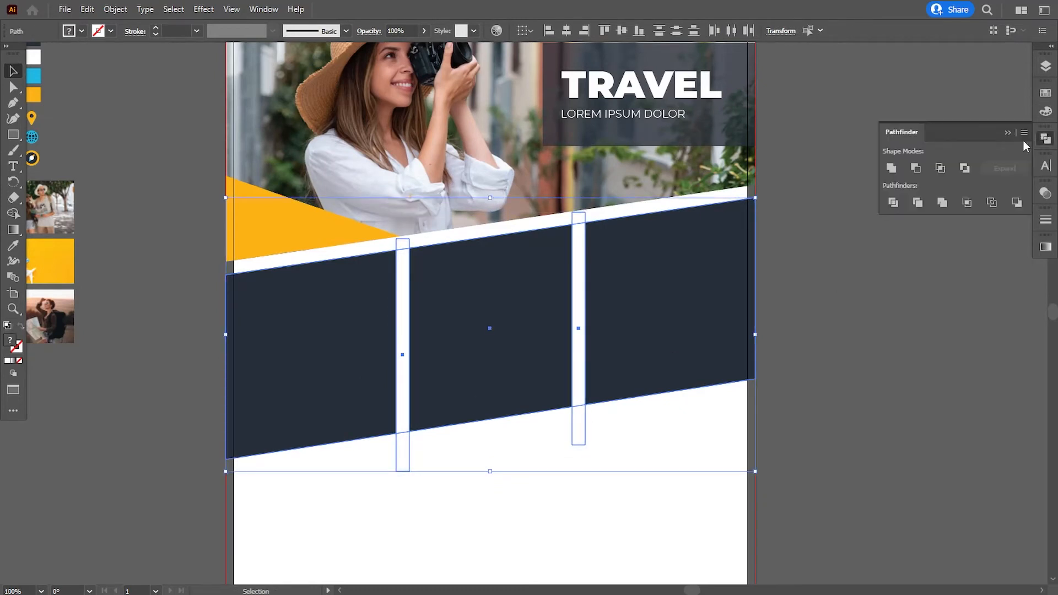
pyautogui.click(916, 169)
pyautogui.click(857, 320)
# - Ungroup the three resulting dark panels and deselect them
pyautogui.click(496, 370)
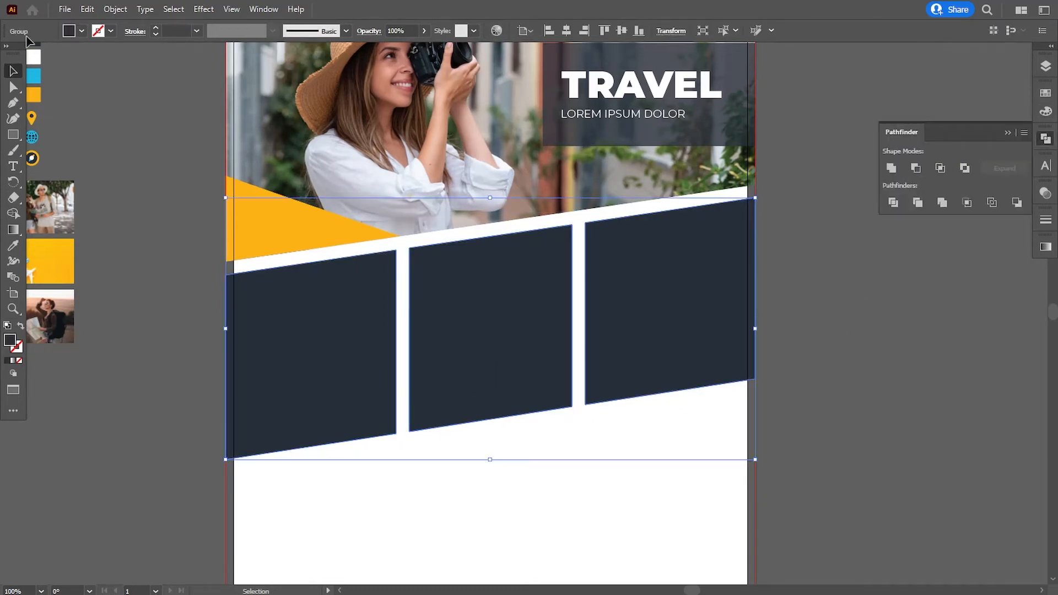
pyautogui.click(115, 9)
pyautogui.click(151, 83)
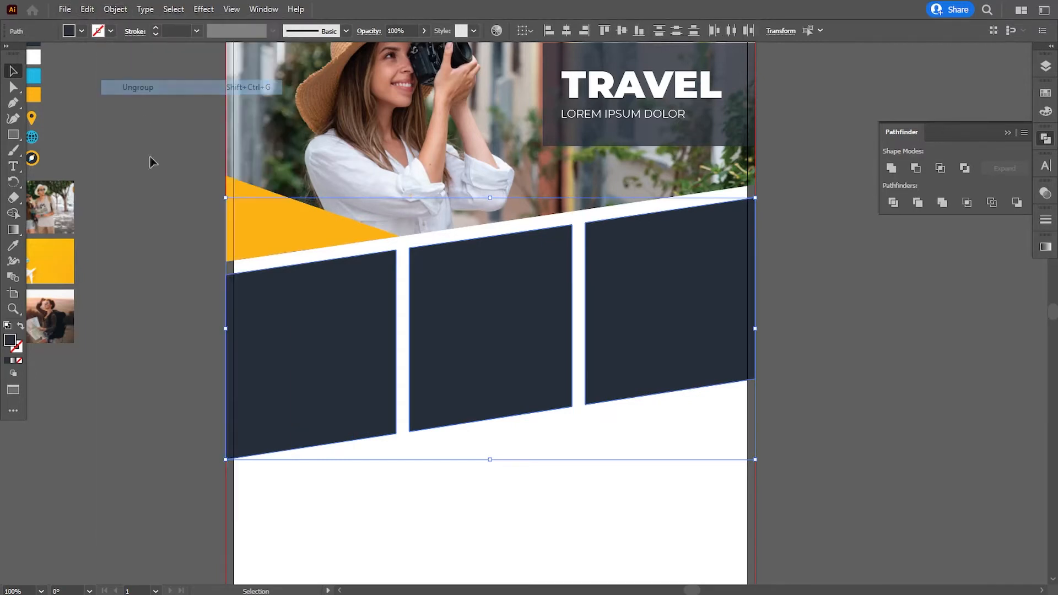
pyautogui.click(149, 393)
# - Place the photo of the woman holding a map, enlarged, behind the left panel and clip it with a clipping mask
pyautogui.press('space')
pyautogui.moveTo(148, 393); pyautogui.dragTo(215, 391)
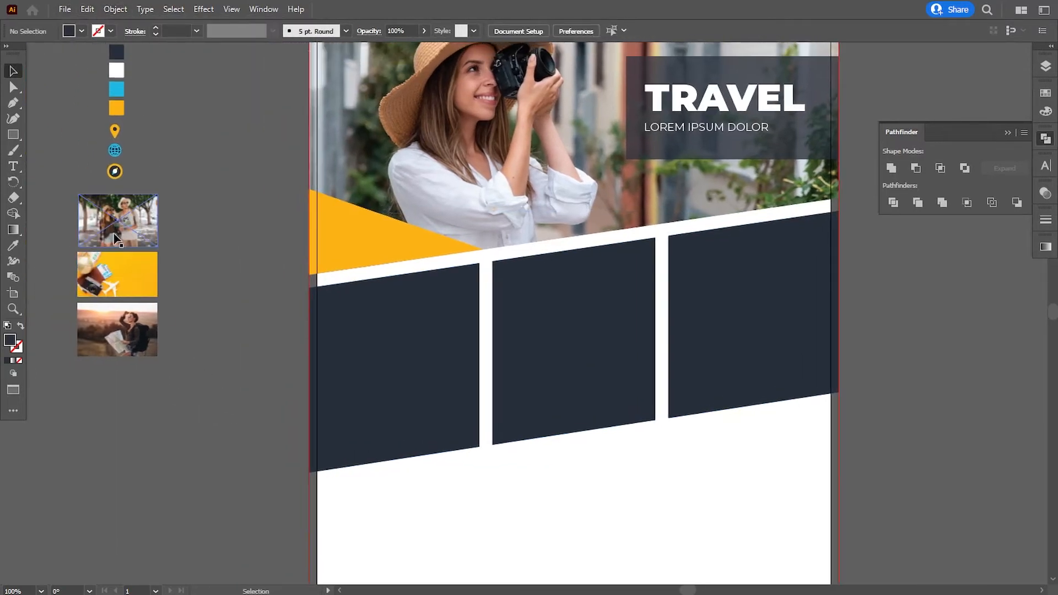
pyautogui.moveTo(109, 343); pyautogui.dragTo(543, 458)
pyautogui.keyDown('shift'); pyautogui.click(402, 326); pyautogui.keyUp('shift')
pyautogui.click(115, 9)
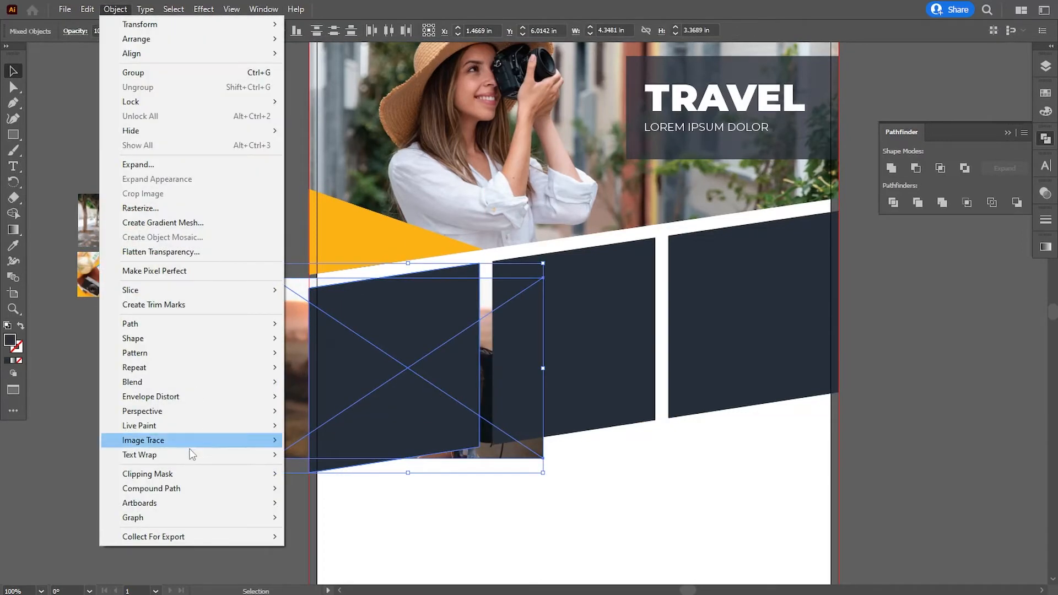
pyautogui.moveTo(243, 471)
pyautogui.click(300, 471)
# - Enlarge the photo inside the left clip group to fill the panel and shift it left to bring the woman into frame
pyautogui.click(1045, 66)
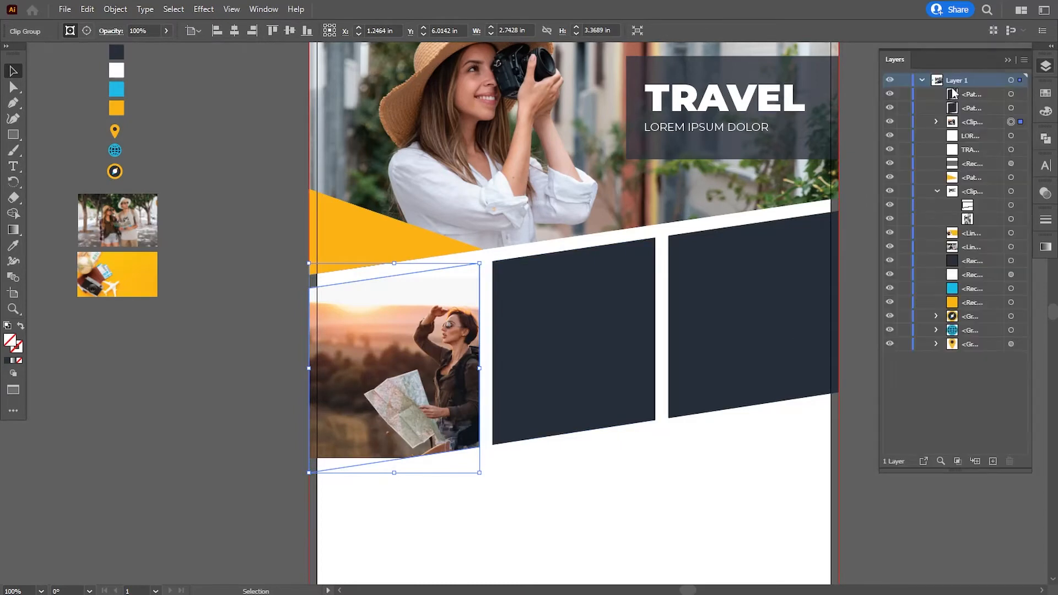
pyautogui.click(936, 121)
pyautogui.click(1011, 149)
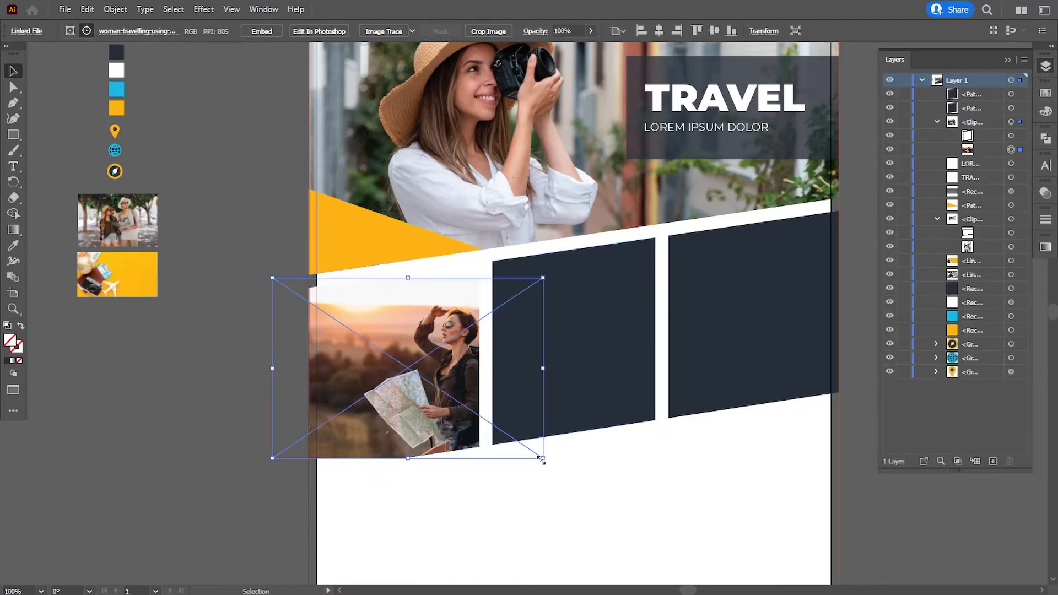
pyautogui.moveTo(543, 459); pyautogui.dragTo(569, 490)
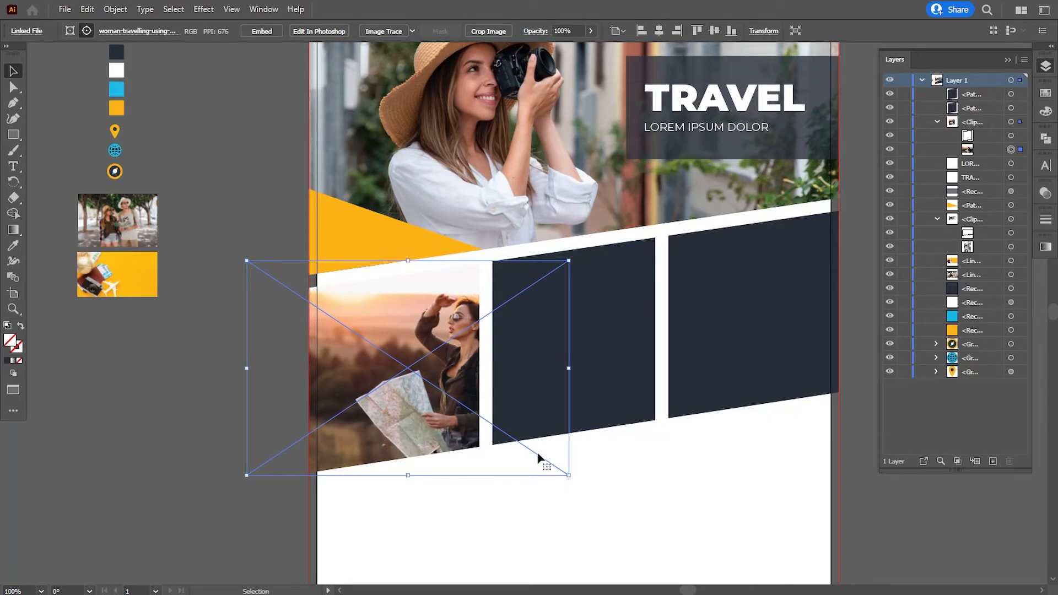
pyautogui.moveTo(537, 454); pyautogui.dragTo(472, 449)
pyautogui.click(142, 452)
# - Place the yellow travel-items photo, enlarged, behind the middle panel and clip it with a clipping mask
pyautogui.moveTo(72, 287); pyautogui.dragTo(642, 436)
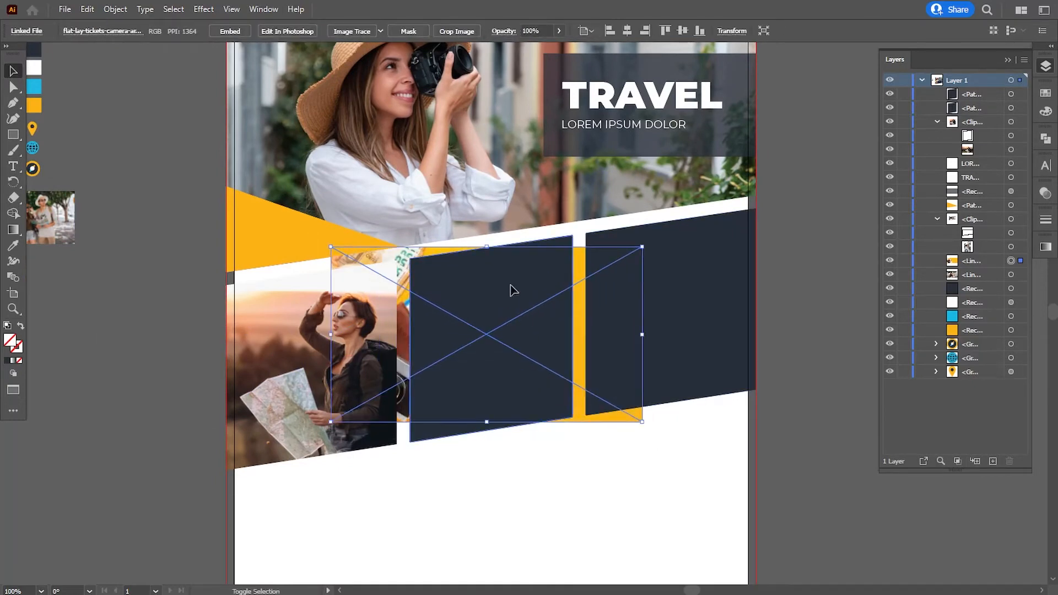
pyautogui.keyDown('shift'); pyautogui.click(513, 291); pyautogui.keyUp('shift')
pyautogui.click(115, 9)
pyautogui.moveTo(165, 472)
pyautogui.click(255, 473)
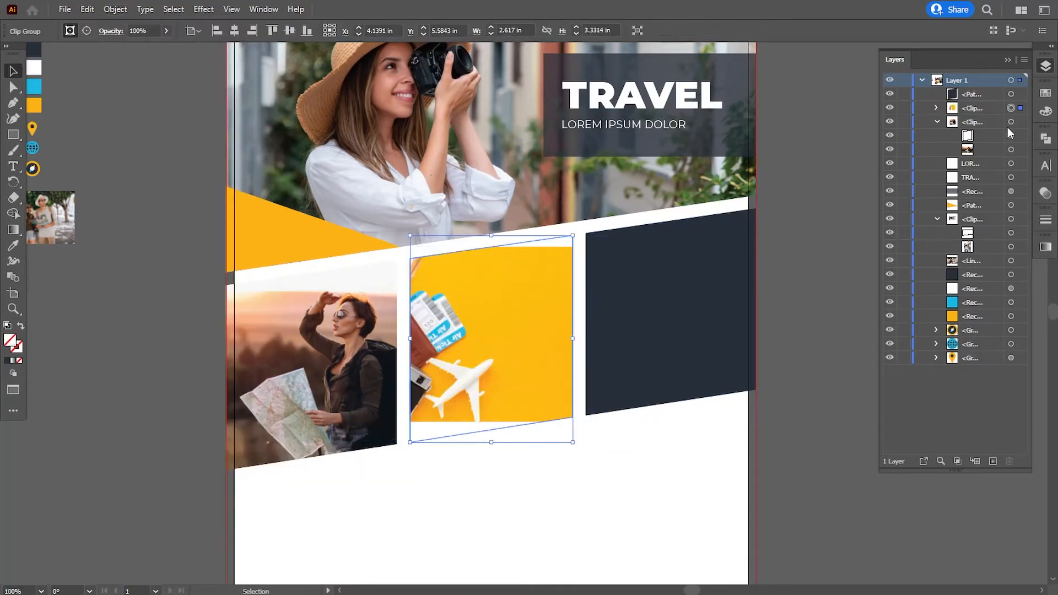
# - Enlarge the photo inside the middle clip group and shift it right so the camera and passport show, then deselect it
pyautogui.click(936, 108)
pyautogui.click(1010, 135)
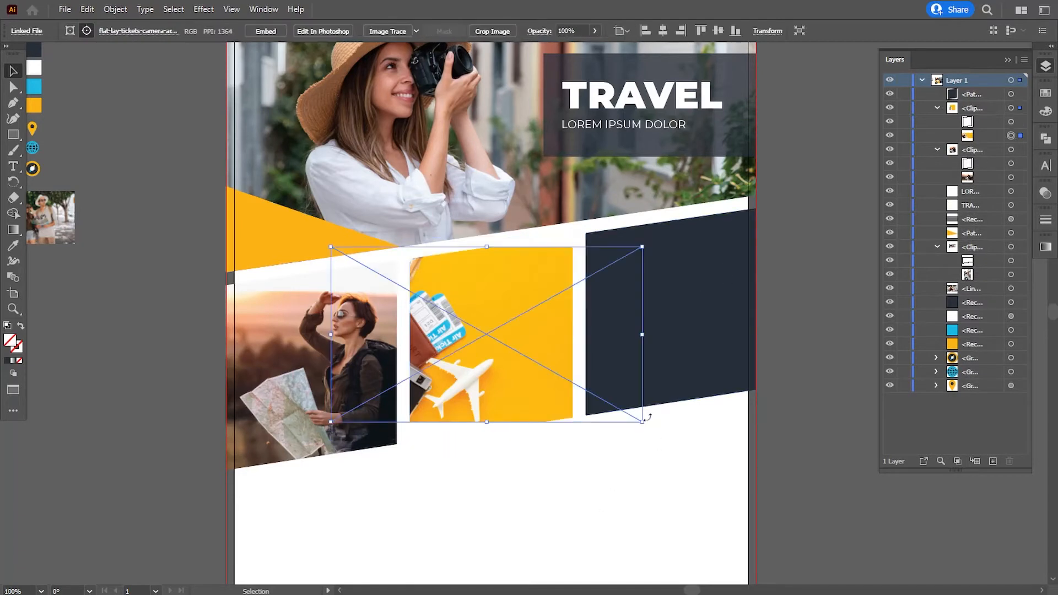
pyautogui.moveTo(656, 432); pyautogui.dragTo(694, 453)
pyautogui.moveTo(621, 444); pyautogui.dragTo(709, 444)
pyautogui.click(784, 488)
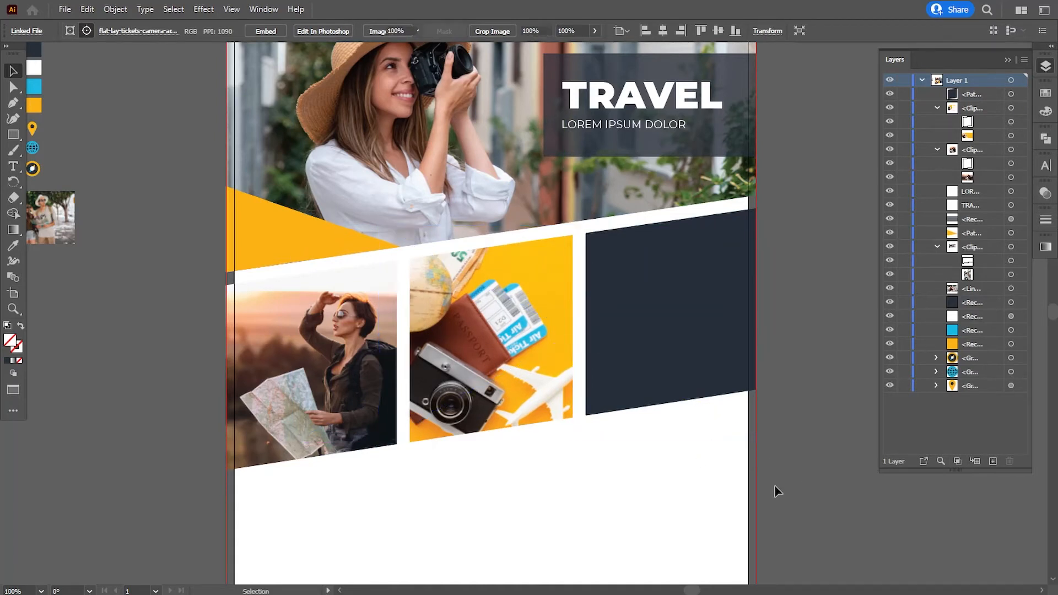
# - Shrink the travel-items photo slightly inside the middle clip group, nudge it left and down, and deselect it
pyautogui.click(1012, 136)
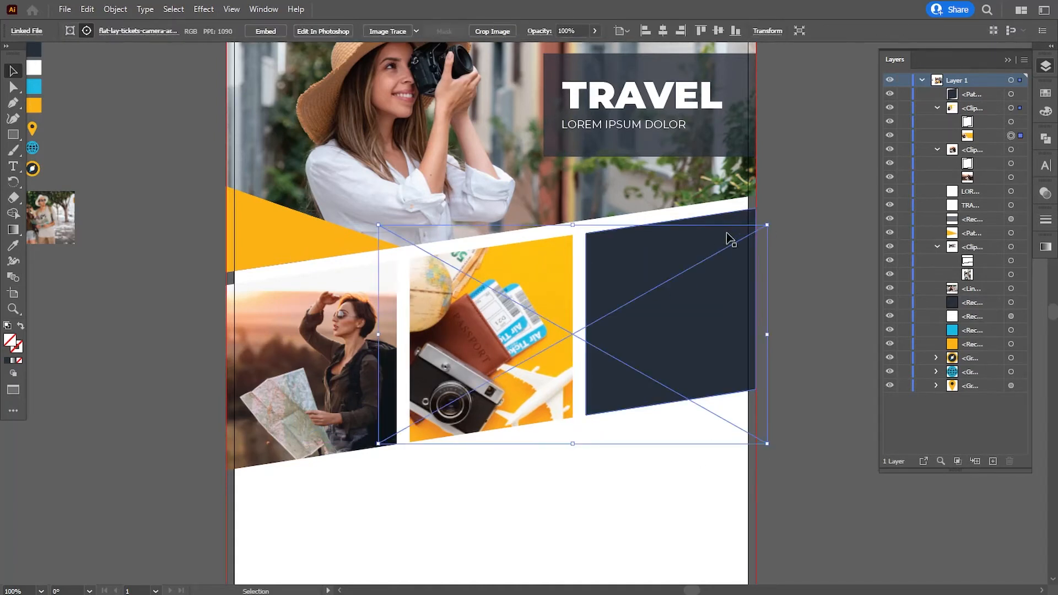
pyautogui.moveTo(763, 225); pyautogui.dragTo(766, 226)
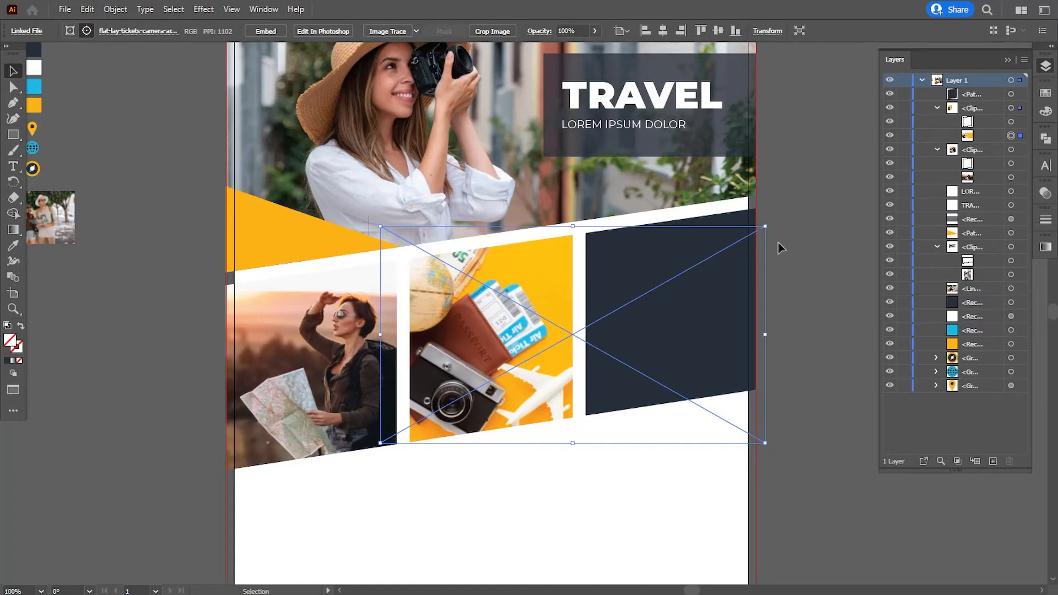
pyautogui.press('Left')
pyautogui.press('Left')
pyautogui.press('Down')
pyautogui.press('Left')
pyautogui.click(803, 293)
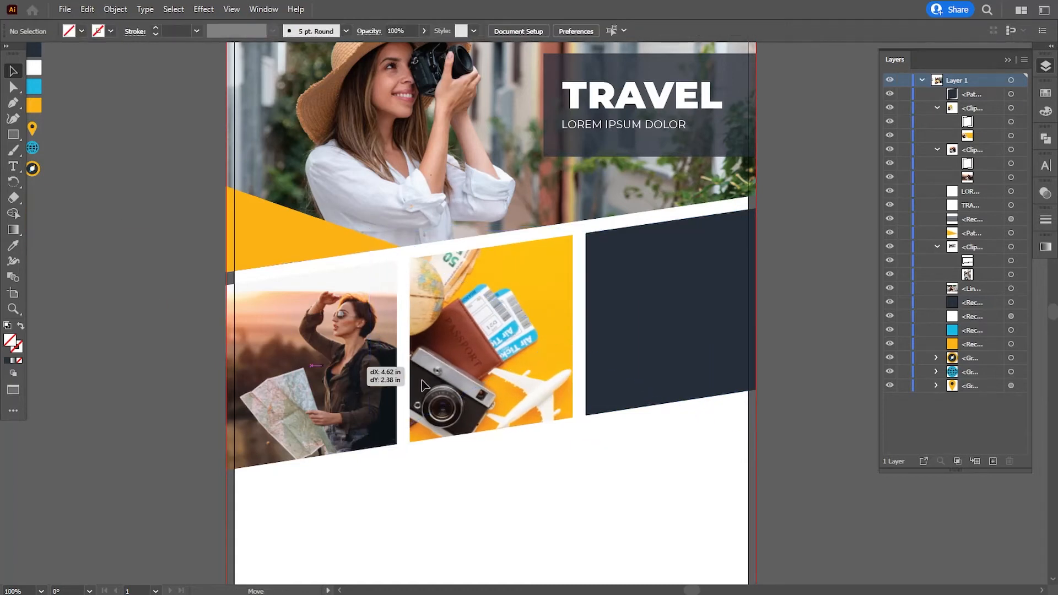
# - Place the photo of the two tourists with a map behind the right panel and clip it with a clipping mask
pyautogui.moveTo(616, 296); pyautogui.dragTo(790, 444)
pyautogui.hotkey('ctrl', 'shift', 'a')
pyautogui.click(656, 276)
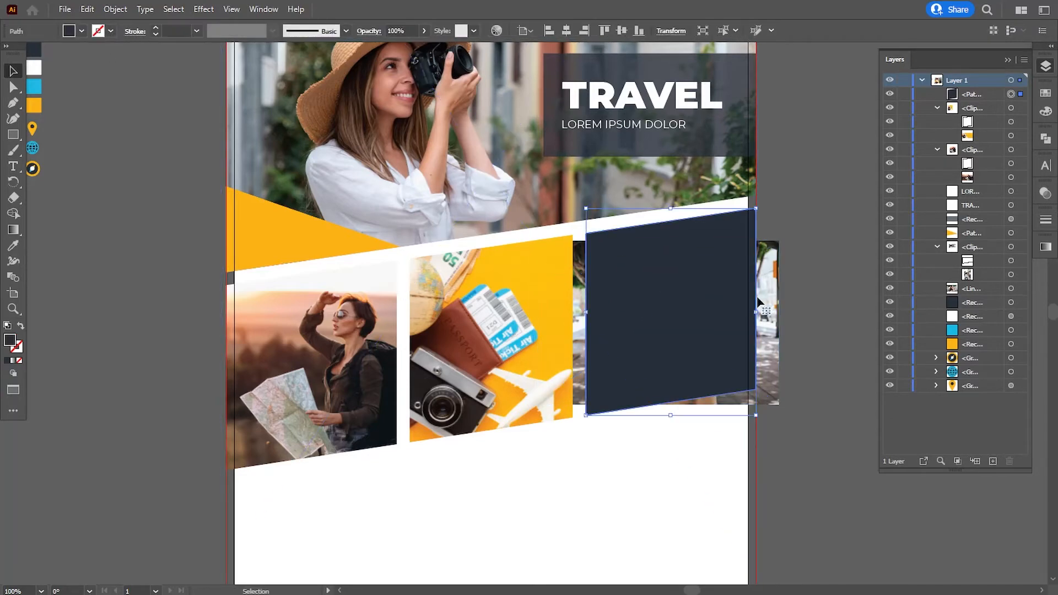
pyautogui.keyDown('shift'); pyautogui.click(765, 302); pyautogui.keyUp('shift')
pyautogui.click(120, 8)
pyautogui.moveTo(199, 472)
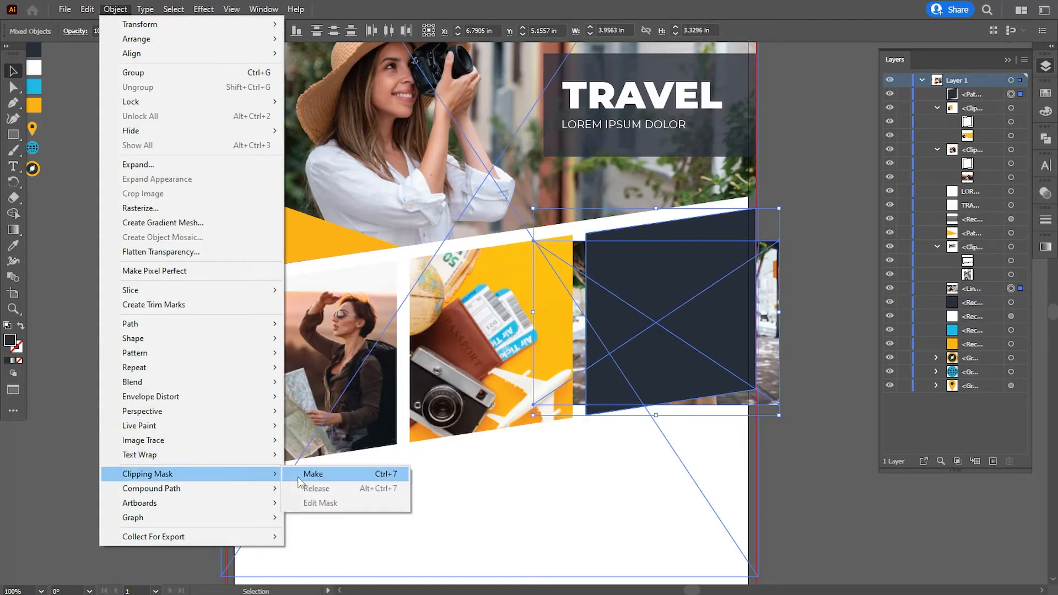
pyautogui.click(315, 473)
# - Enlarge the photo inside the right clip group to fill the panel, shift it up and slightly right, and deselect it
pyautogui.click(937, 94)
pyautogui.click(1011, 122)
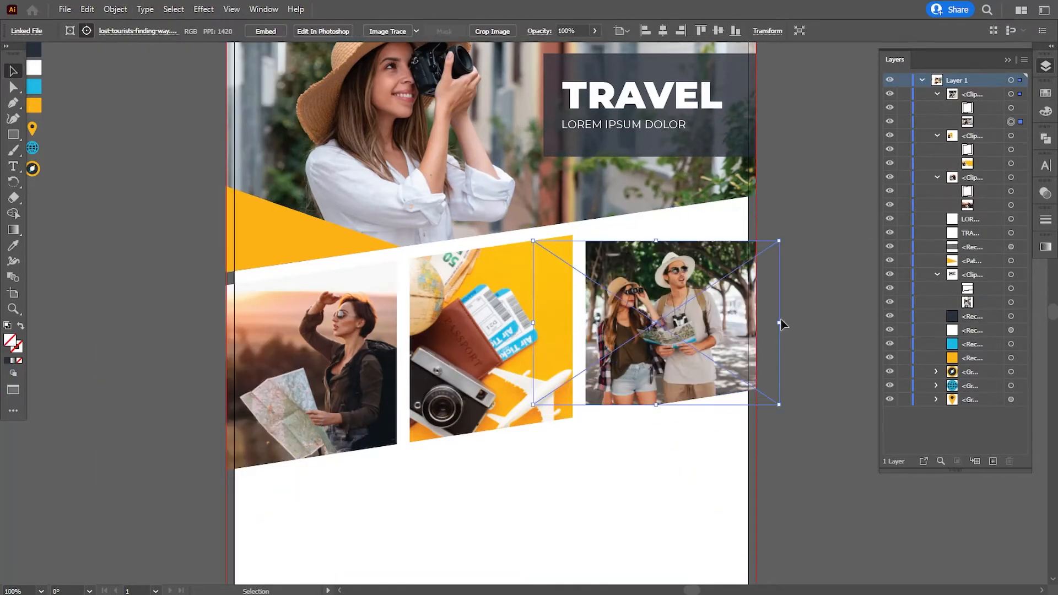
pyautogui.moveTo(776, 406); pyautogui.dragTo(807, 452)
pyautogui.press('Up')
pyautogui.press('Up')
pyautogui.press('Up')
pyautogui.press('Up')
pyautogui.press('Up')
pyautogui.press('Up')
pyautogui.press('Up')
pyautogui.press('Up')
pyautogui.press('Up')
pyautogui.press('Up')
pyautogui.press('Up')
pyautogui.press('Up')
pyautogui.press('Up')
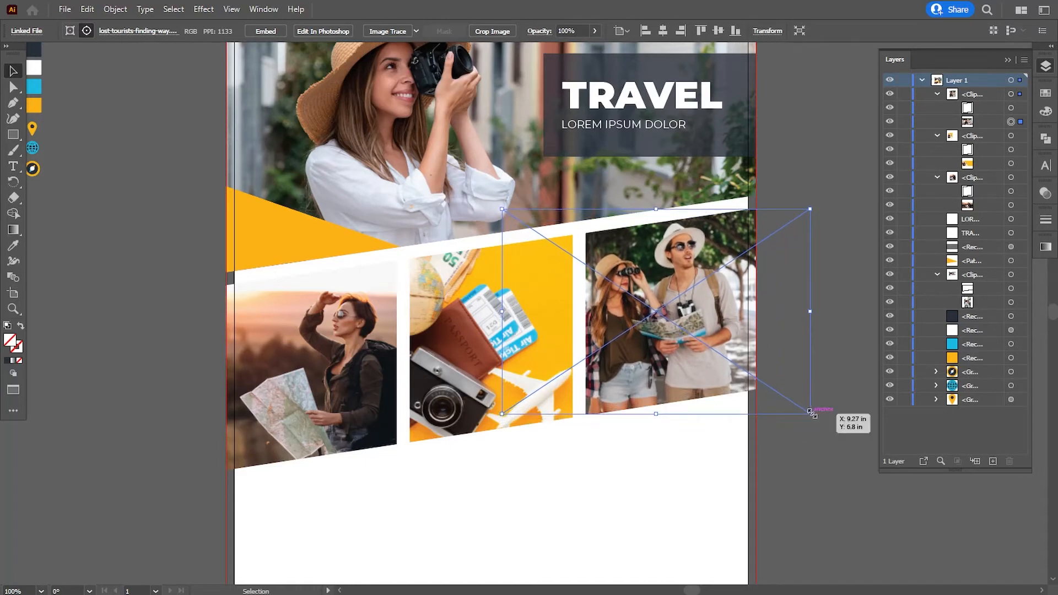
pyautogui.moveTo(810, 412)
pyautogui.mouseDown()
pyautogui.moveTo(823, 417)
pyautogui.moveTo(814, 423)
pyautogui.mouseUp()
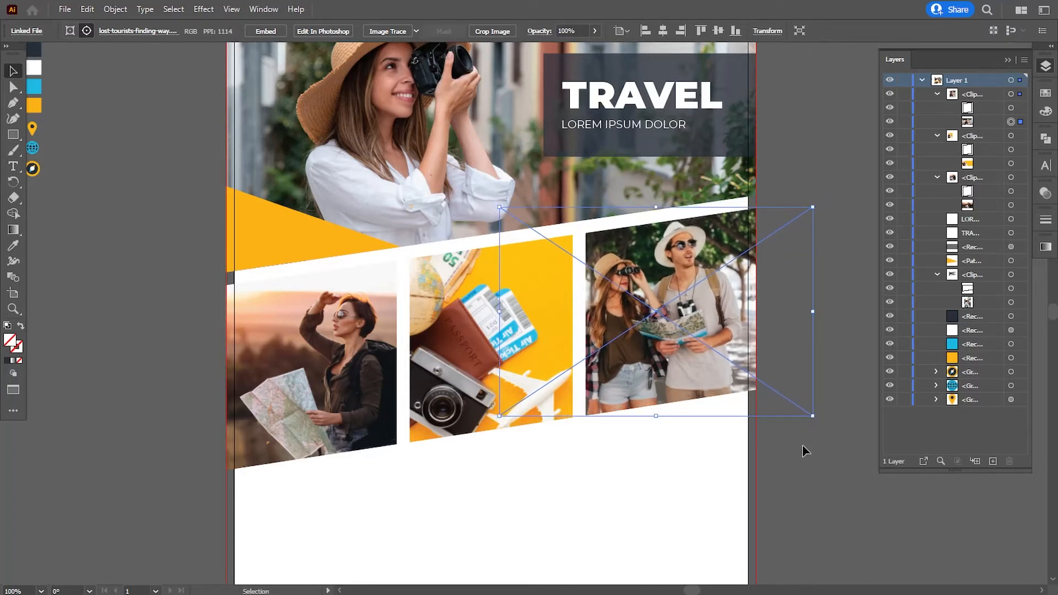
pyautogui.press('Right')
pyautogui.press('Right')
pyautogui.press('Right')
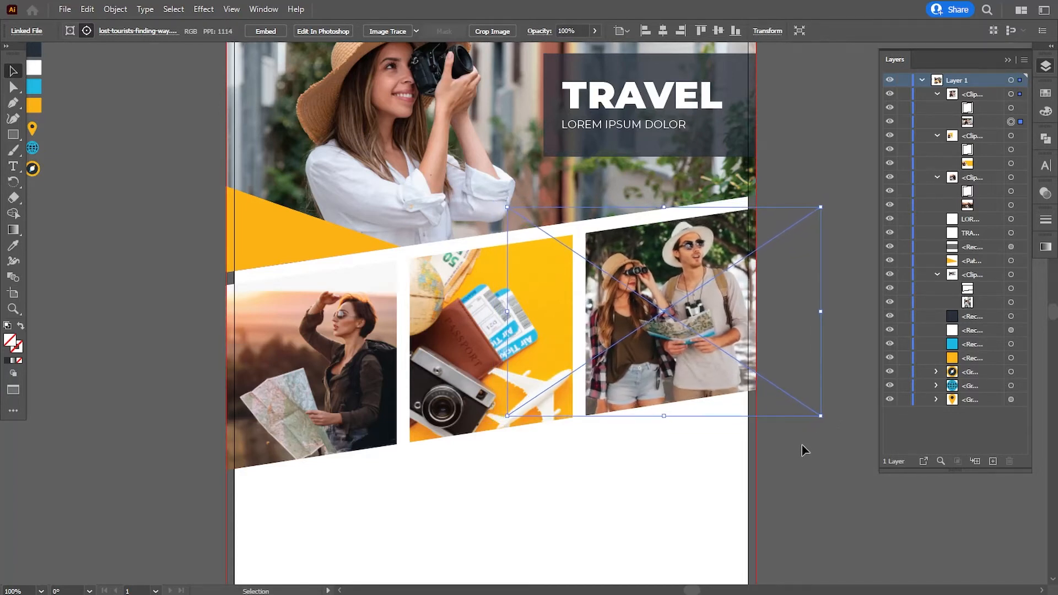
pyautogui.click(781, 503)
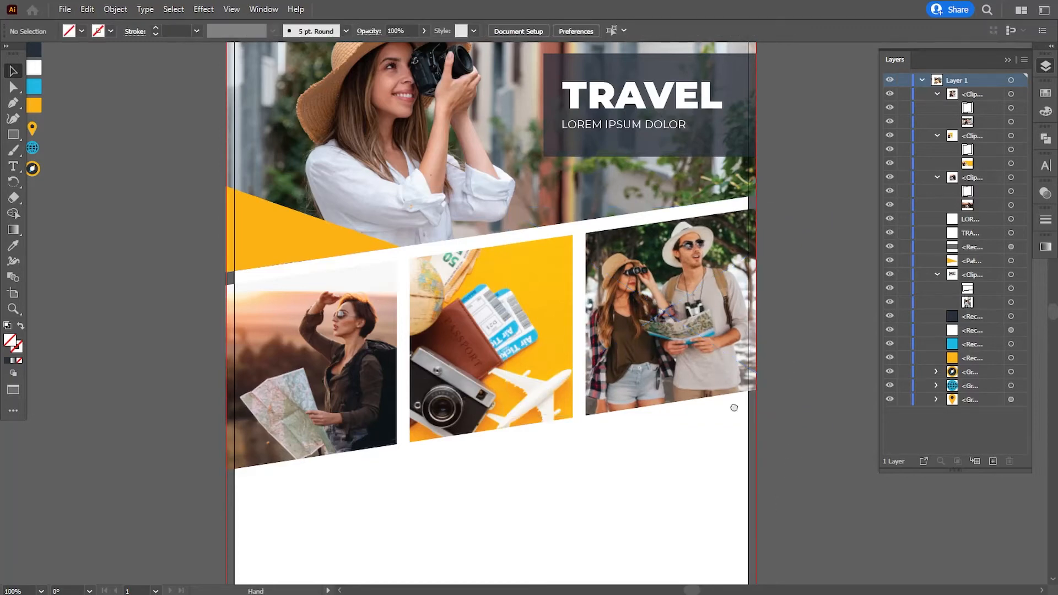
# - Examine the white gap between the header photo and the right panel where it meets the page's right edge
pyautogui.moveTo(734, 408); pyautogui.dragTo(570, 557)
pyautogui.hotkey('ctrl', '+')
pyautogui.hotkey('ctrl', '+')
pyautogui.hotkey('ctrl', '+')
pyautogui.hotkey('ctrl', '+')
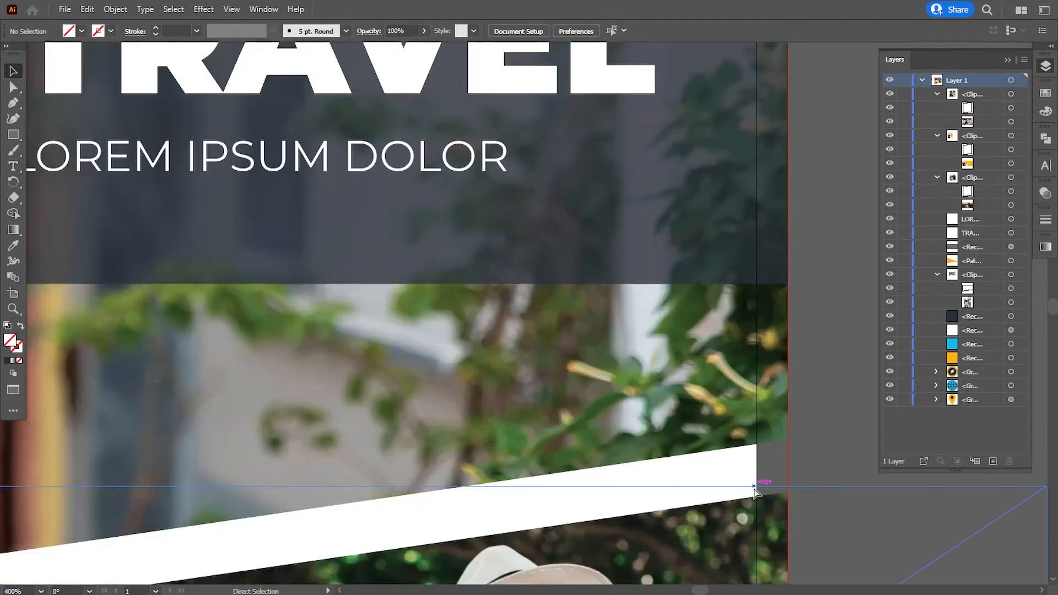
pyautogui.hotkey('ctrl', '-')
pyautogui.hotkey('ctrl', '-')
pyautogui.hotkey('ctrl', '-')
pyautogui.hotkey('ctrl', '-')
pyautogui.hotkey('ctrl', '-')
# - Draw a slant-topped shape with the Pen tool covering the page below the photo panels out to the bleed, filled with the dark navy swatch
pyautogui.moveTo(604, 433); pyautogui.dragTo(670, 308)
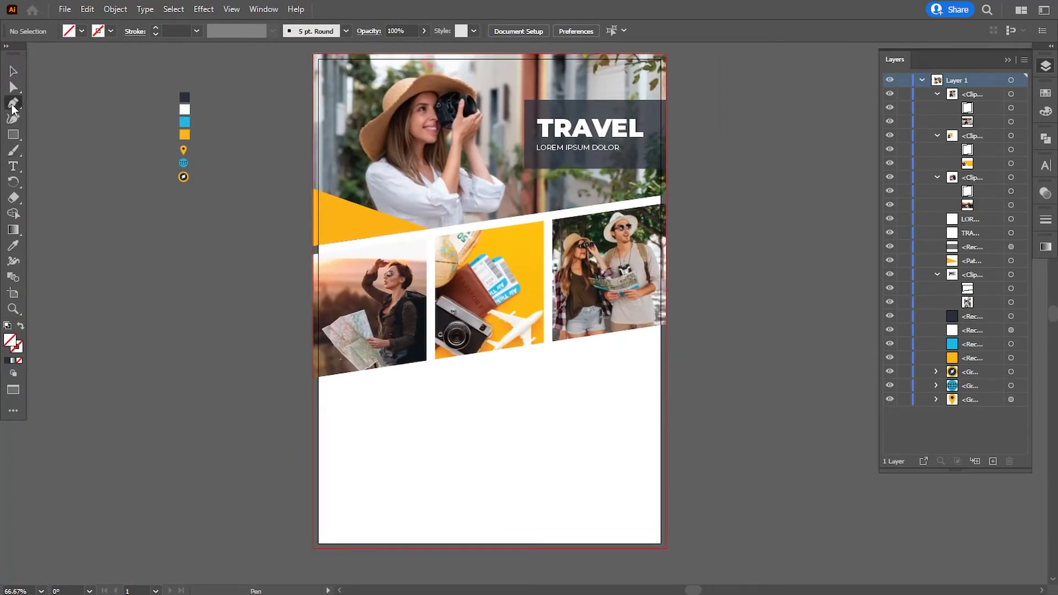
pyautogui.click(313, 386)
pyautogui.click(313, 547)
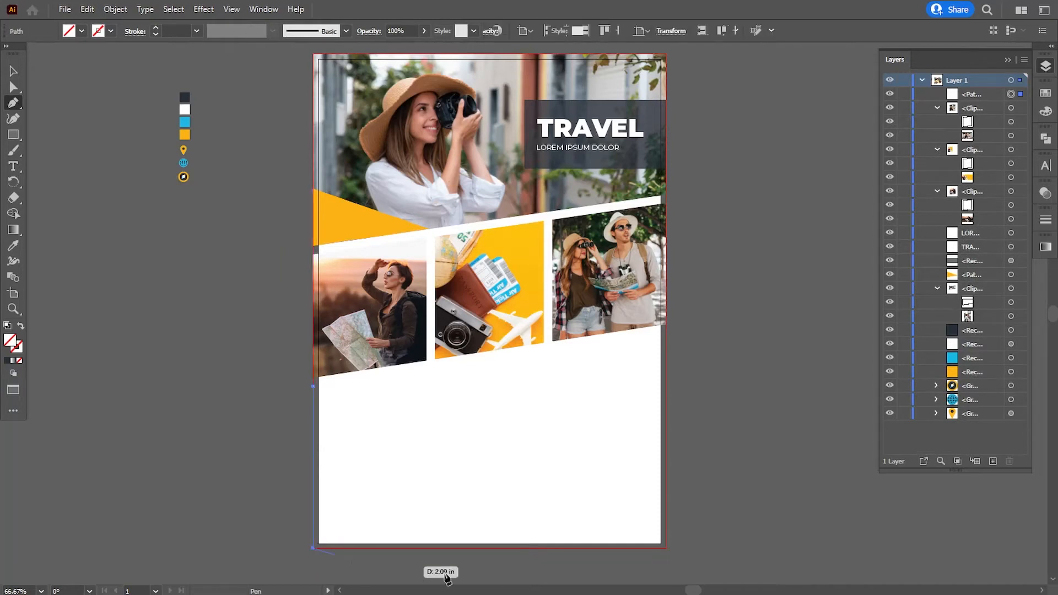
pyautogui.click(666, 548)
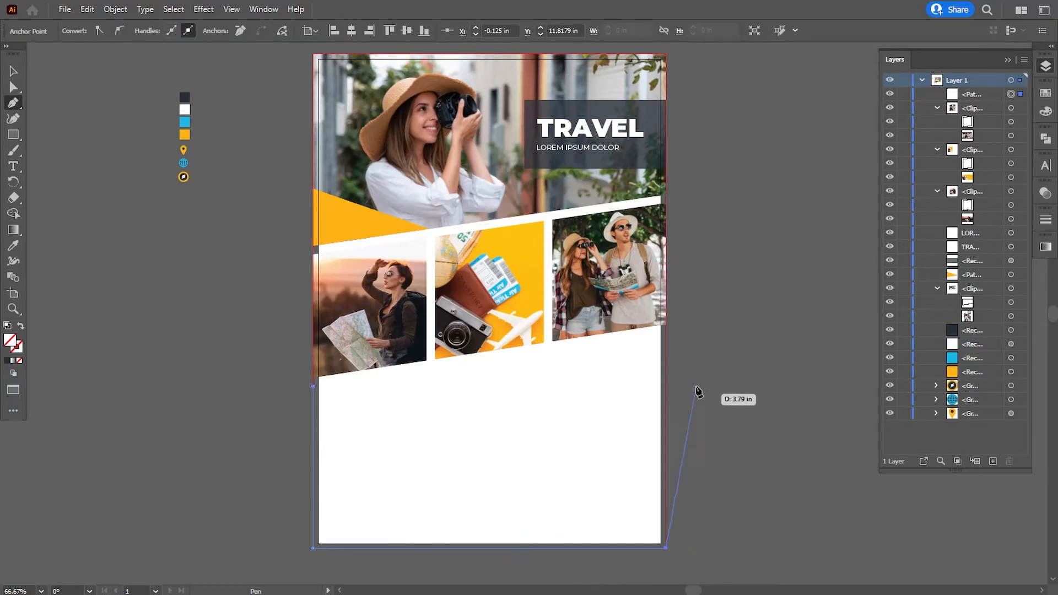
pyautogui.click(666, 333)
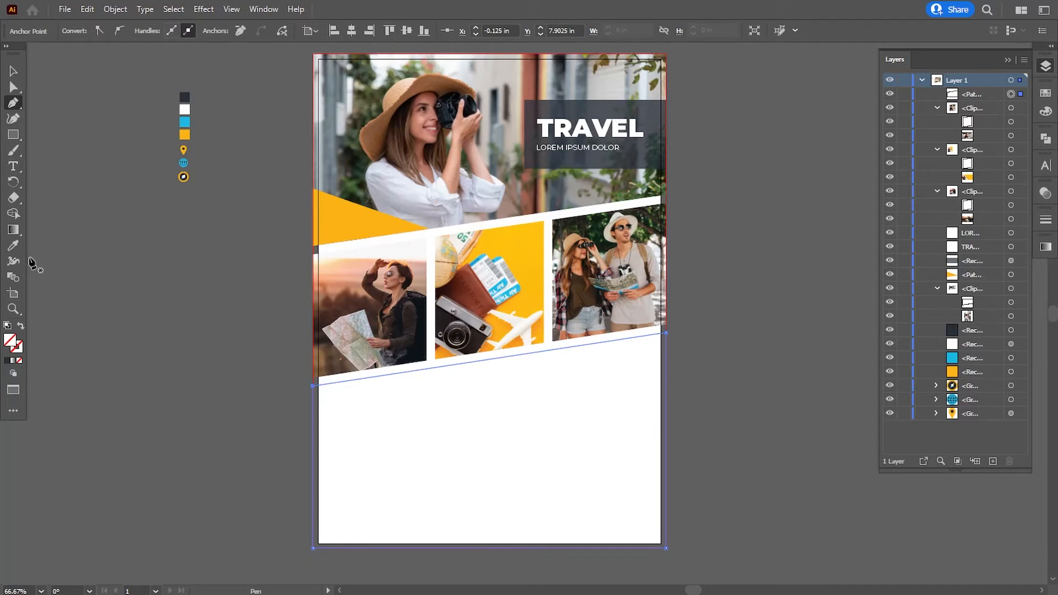
pyautogui.click(188, 99)
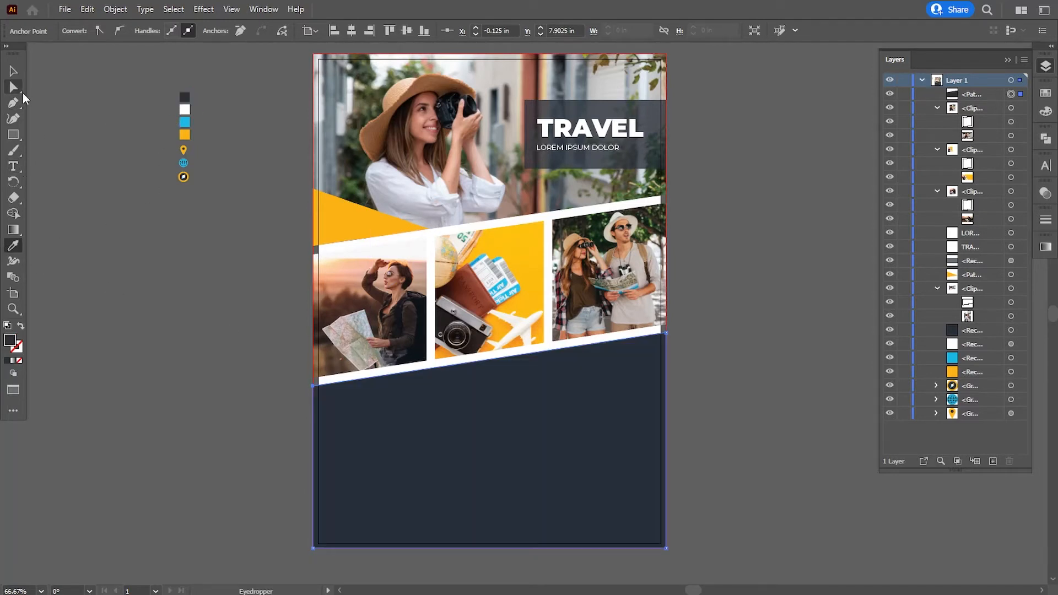
# - Nudge the dark shape's upper corner points vertically to even out the white gap below the photo panels, then deselect the shape
pyautogui.click(15, 86)
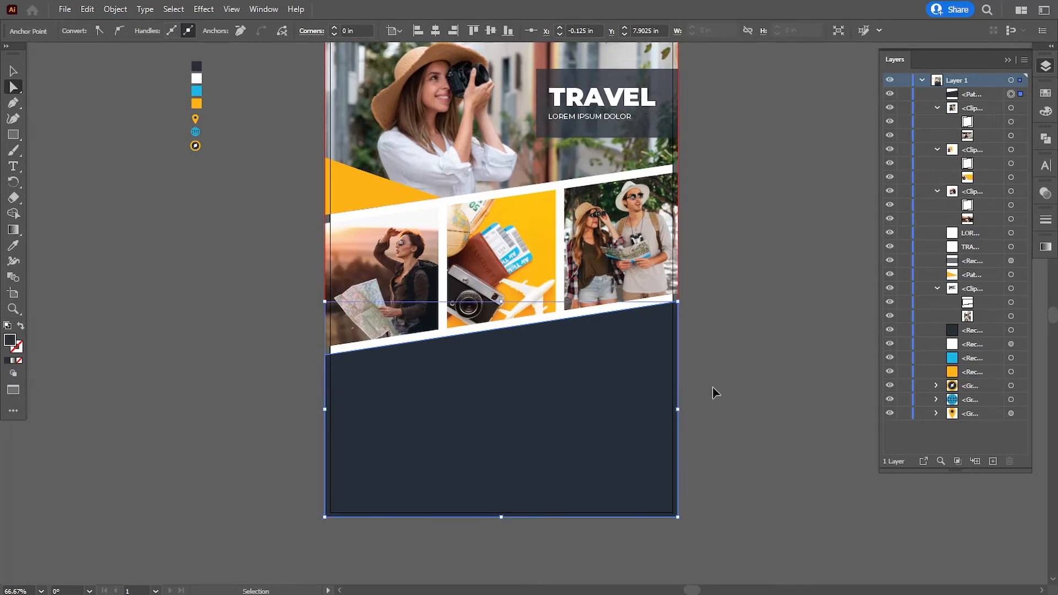
pyautogui.hotkey('ctrl', '=')
pyautogui.moveTo(642, 405); pyautogui.dragTo(347, 458)
pyautogui.moveTo(552, 364); pyautogui.dragTo(500, 398)
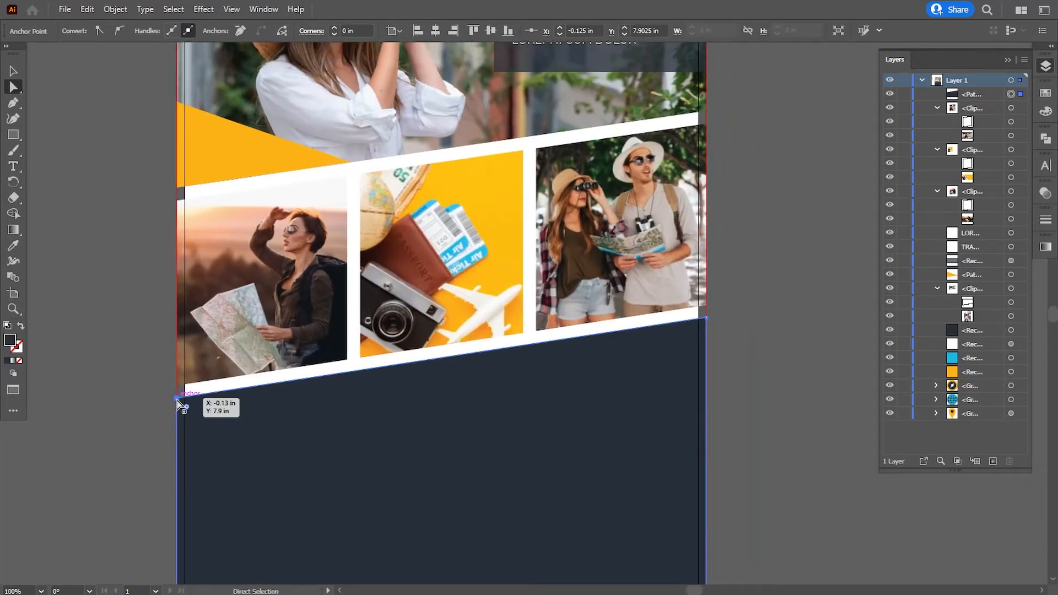
pyautogui.press('Up')
pyautogui.press('Up')
pyautogui.press('Up')
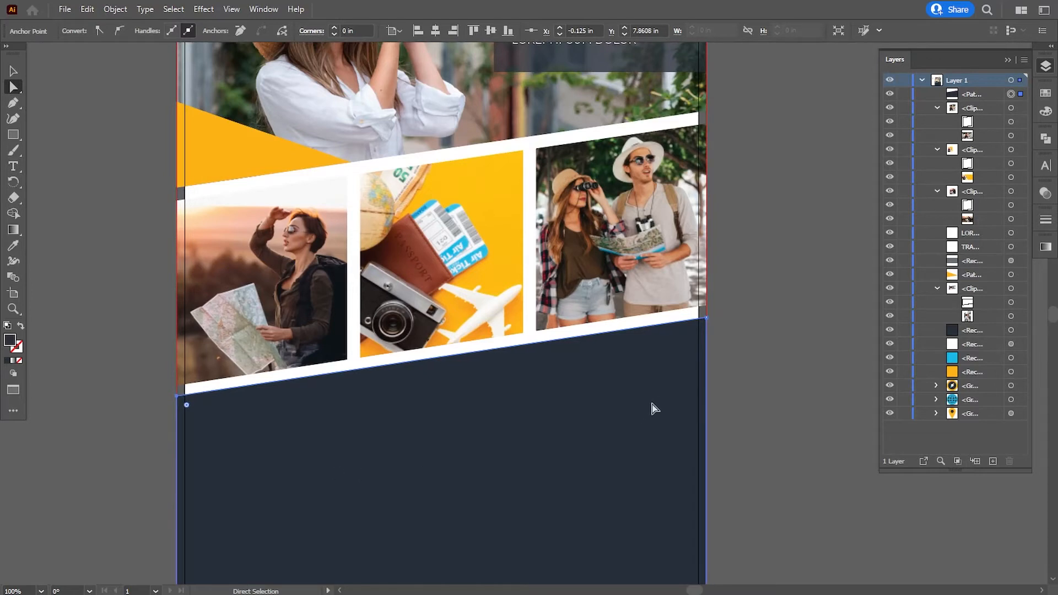
pyautogui.press('Down')
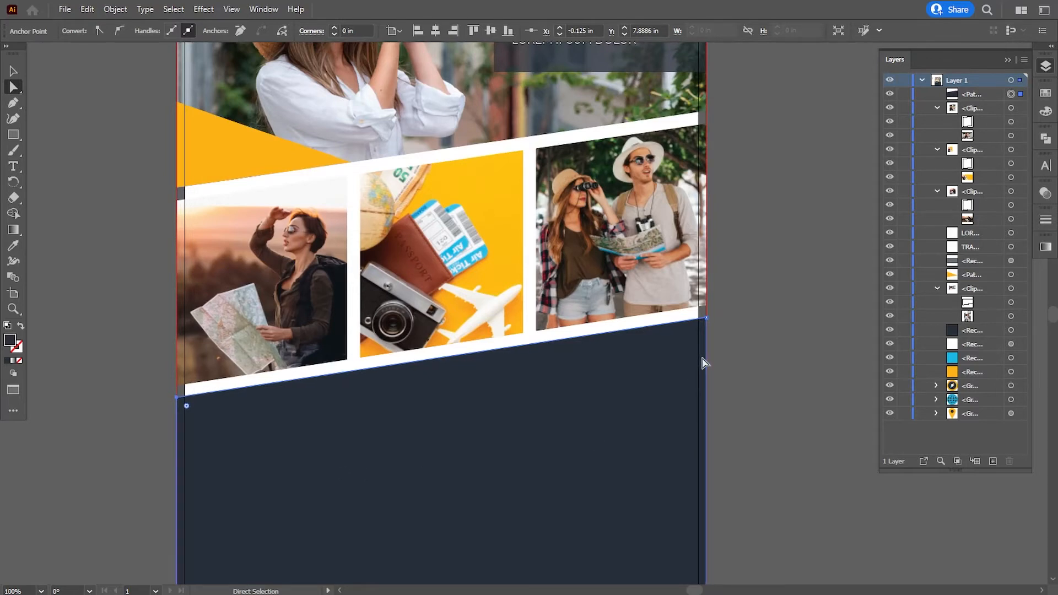
pyautogui.press('Up')
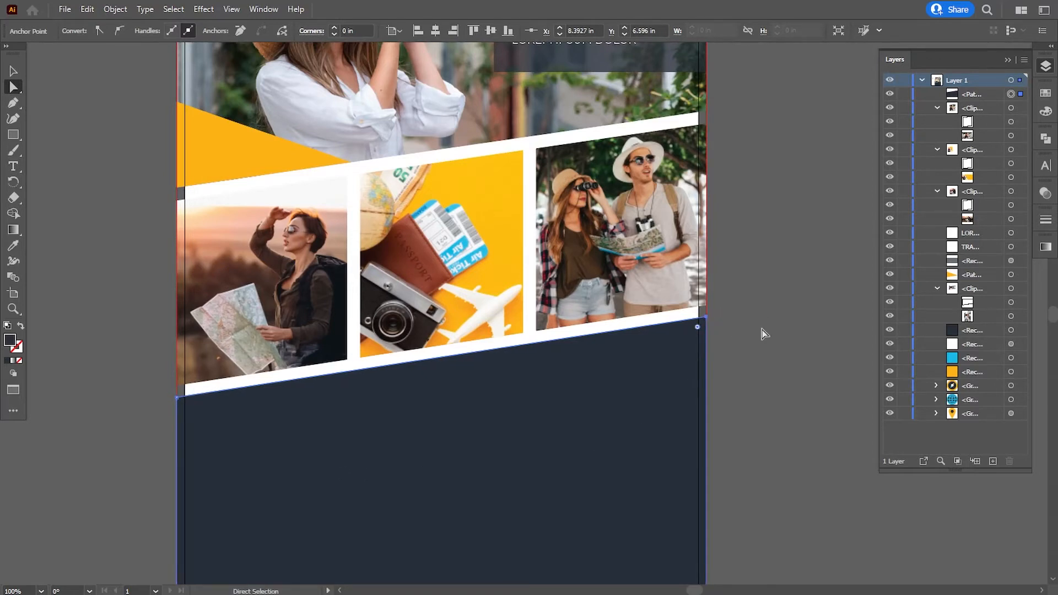
pyautogui.press('Down')
pyautogui.click(723, 384)
# - Draw a triangle between the dark shape's slanted upper edge and the right bleed edge, and fill it with the light blue swatch
pyautogui.moveTo(718, 388); pyautogui.dragTo(746, 287)
pyautogui.moveTo(604, 414); pyautogui.dragTo(602, 407)
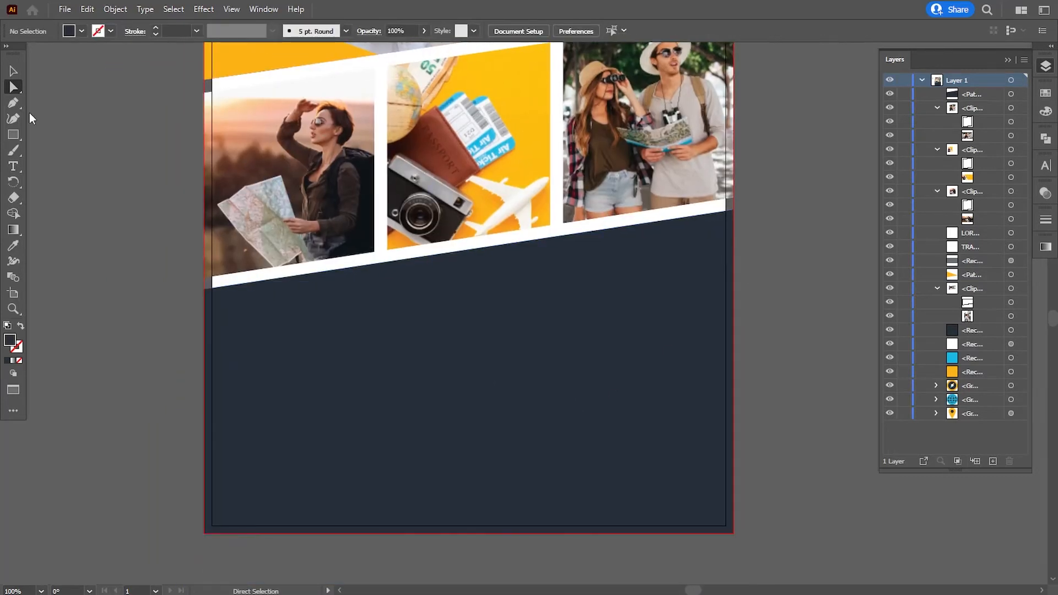
pyautogui.click(731, 210)
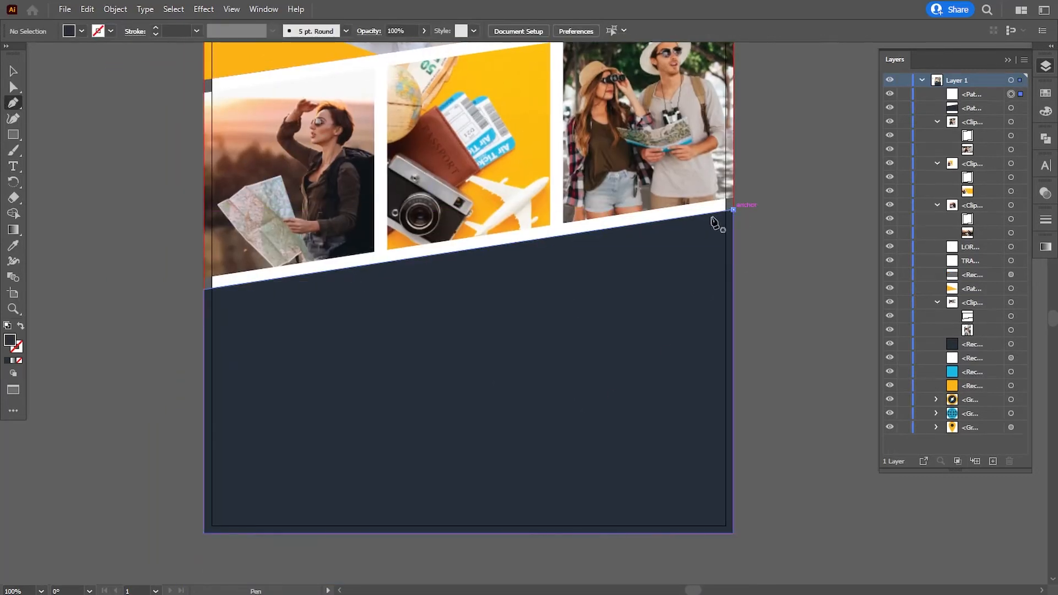
pyautogui.click(497, 246)
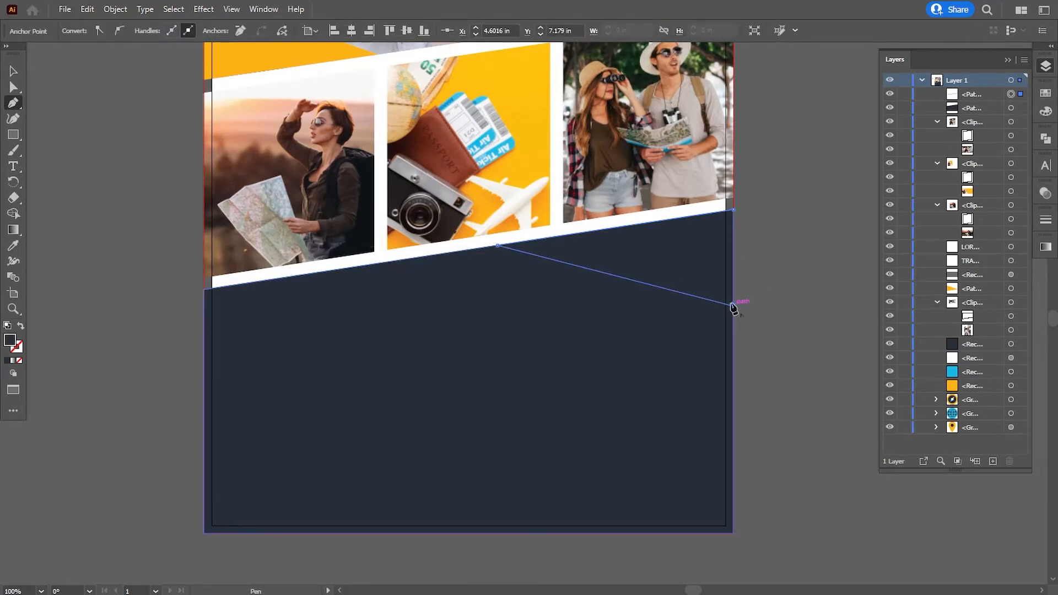
pyautogui.click(733, 306)
pyautogui.scroll(3, 730, 229)
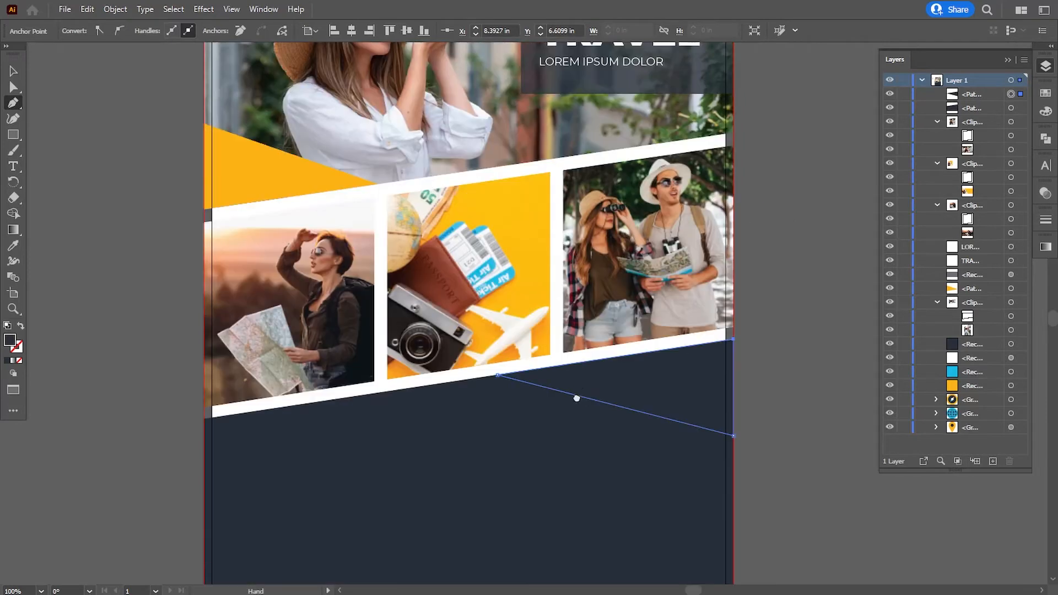
pyautogui.scroll(2, 55, 184)
pyautogui.scroll(4, 118, 289)
pyautogui.hscroll(-1, 118, 289)
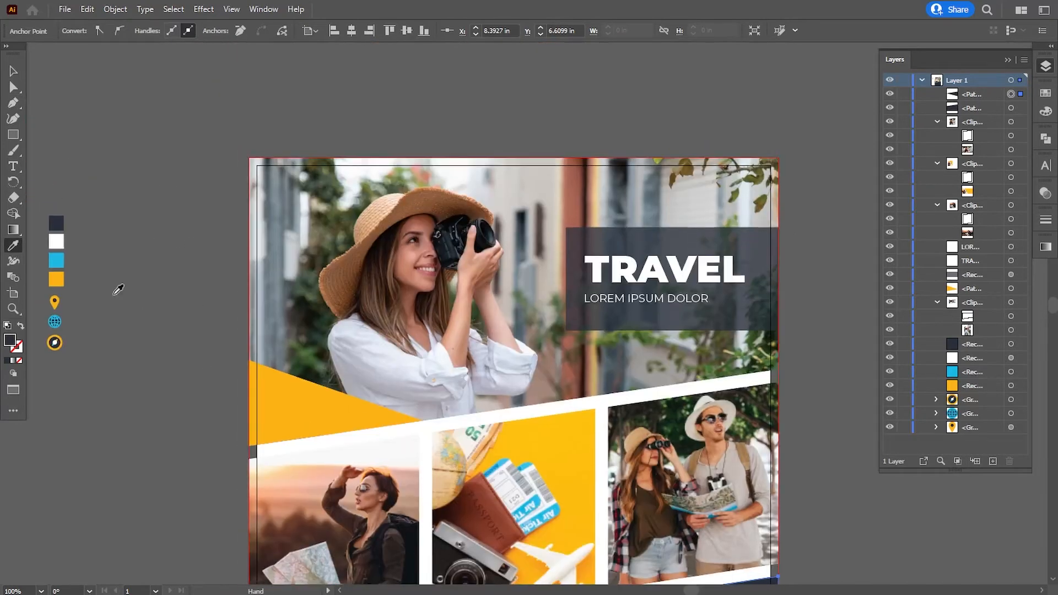
pyautogui.click(70, 254)
pyautogui.scroll(-6, 70, 254)
pyautogui.hscroll(1, 70, 255)
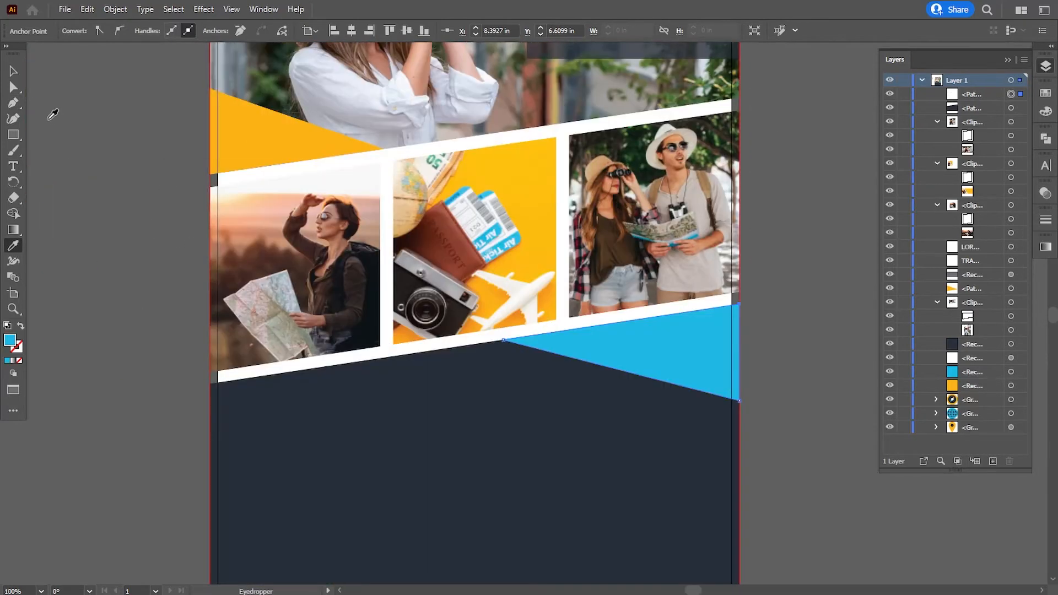
# - Stretch the blue triangle's left corner point further left along the dark shape's slanted edge and deselect it
pyautogui.click(13, 87)
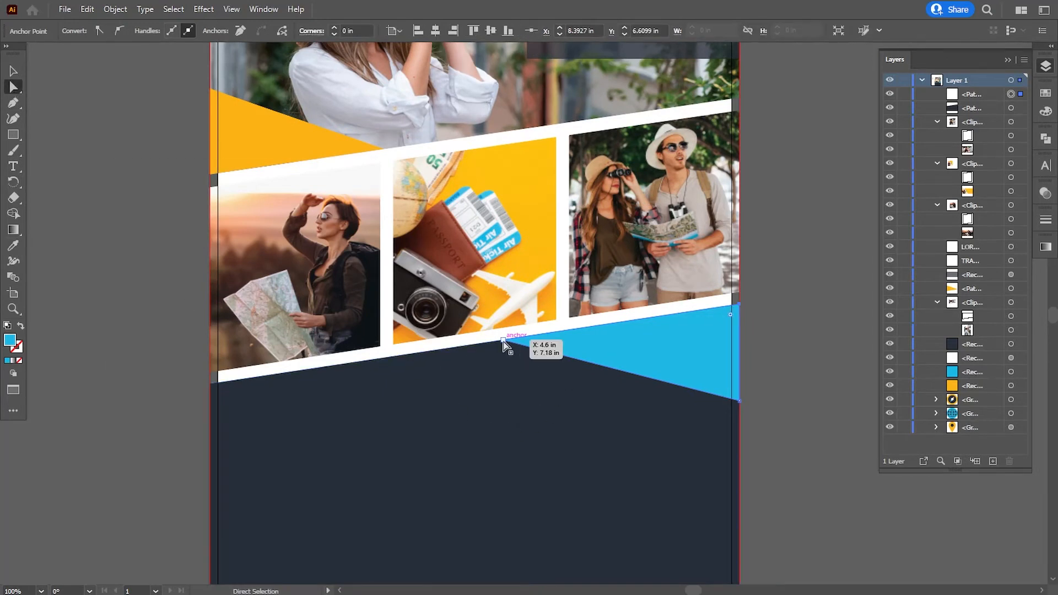
pyautogui.moveTo(503, 341); pyautogui.dragTo(419, 357)
pyautogui.click(785, 454)
# - Copy the TRAVEL and LOREM IPSUM DOLOR texts onto the dark lower area and bring the copies to the front
pyautogui.moveTo(470, 456); pyautogui.dragTo(502, 387)
pyautogui.moveTo(557, 272); pyautogui.dragTo(519, 449)
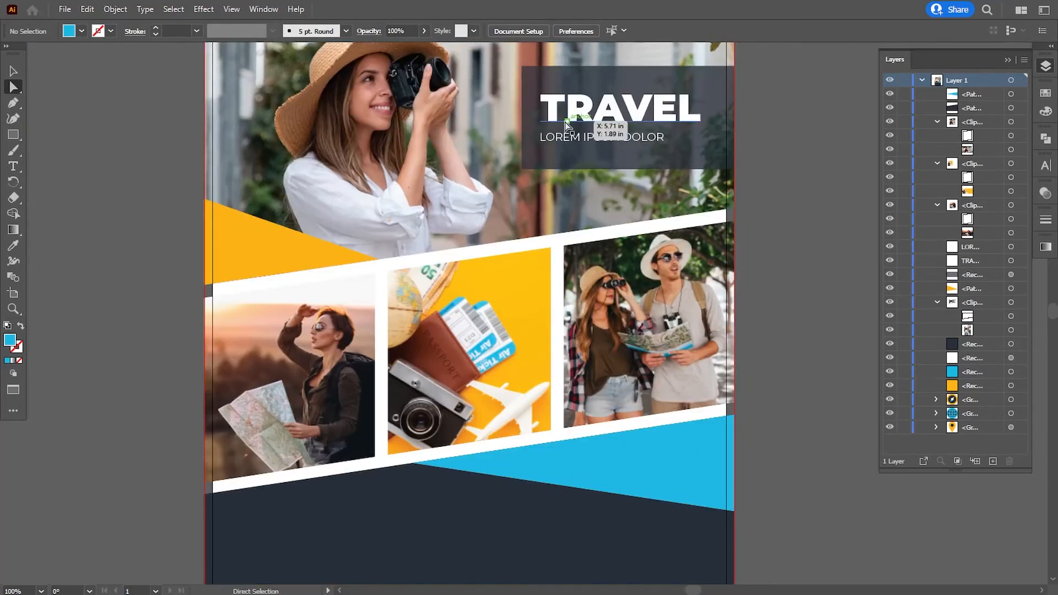
pyautogui.click(585, 123)
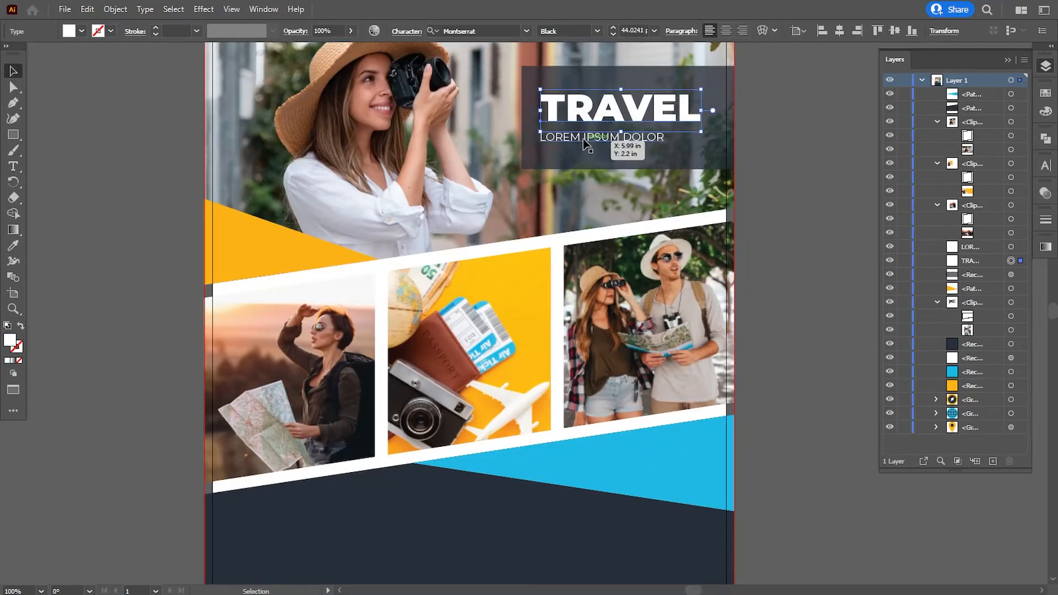
pyautogui.keyDown('shift'); pyautogui.click(568, 138); pyautogui.keyUp('shift')
pyautogui.moveTo(569, 149); pyautogui.dragTo(312, 570)
pyautogui.moveTo(470, 501); pyautogui.dragTo(494, 326)
pyautogui.rightClick(413, 357)
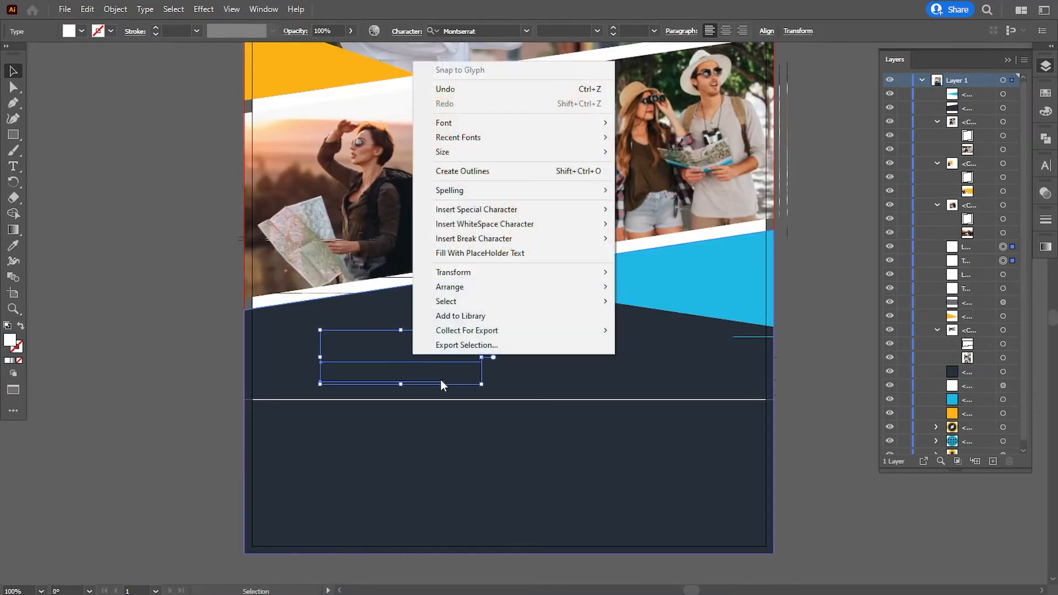
pyautogui.moveTo(482, 289)
pyautogui.click(638, 289)
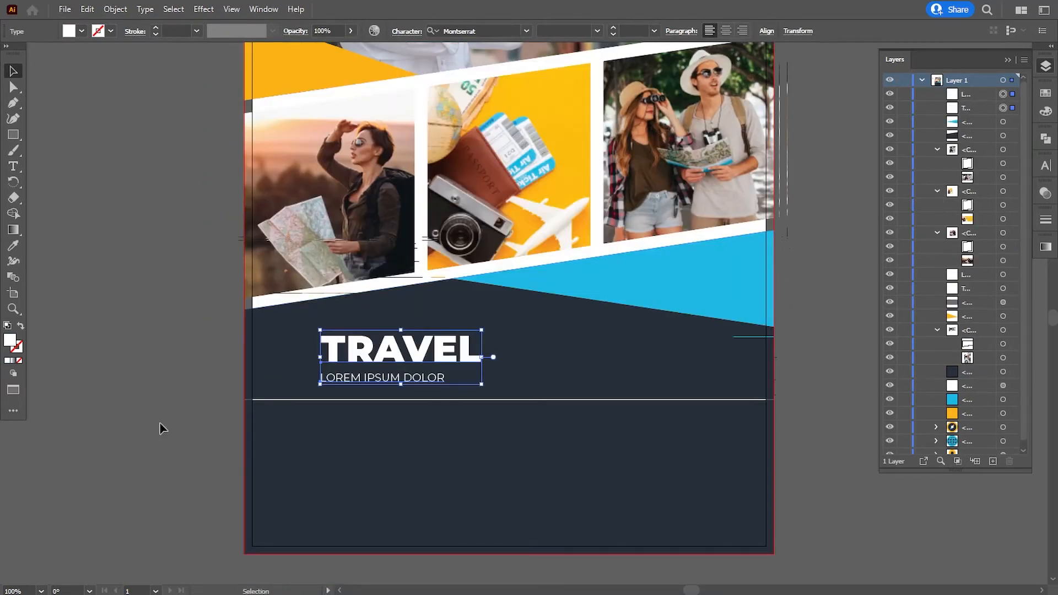
pyautogui.click(160, 425)
# - Move the copied TRAVEL and LOREM IPSUM DOLOR texts slightly up and further left within the dark lower area
pyautogui.click(520, 421)
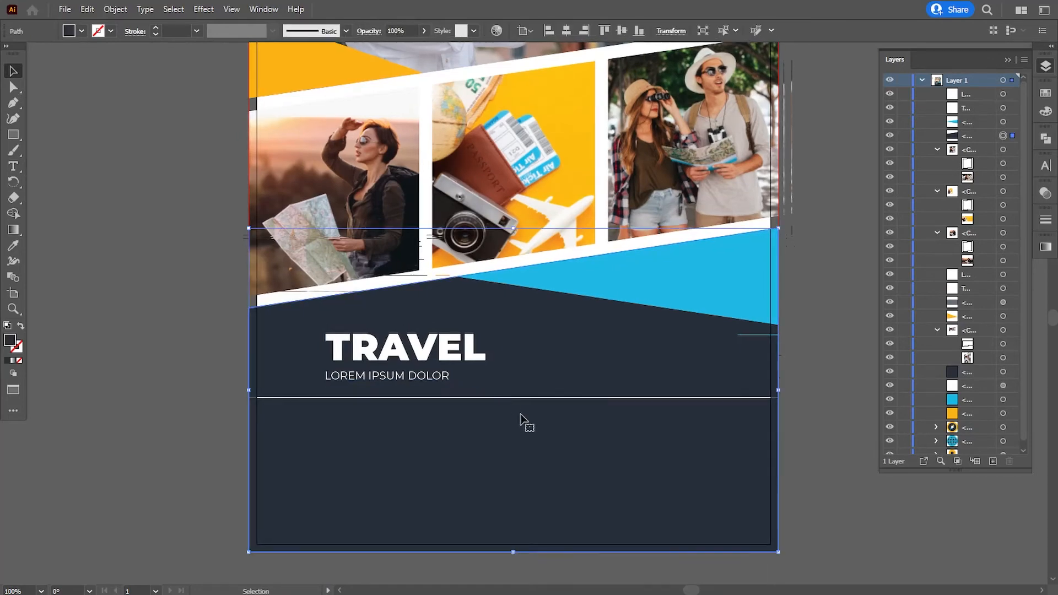
pyautogui.hotkey('ctrl', '-')
pyautogui.keyDown('ctrl'); pyautogui.click(716, 466); pyautogui.keyUp('ctrl')
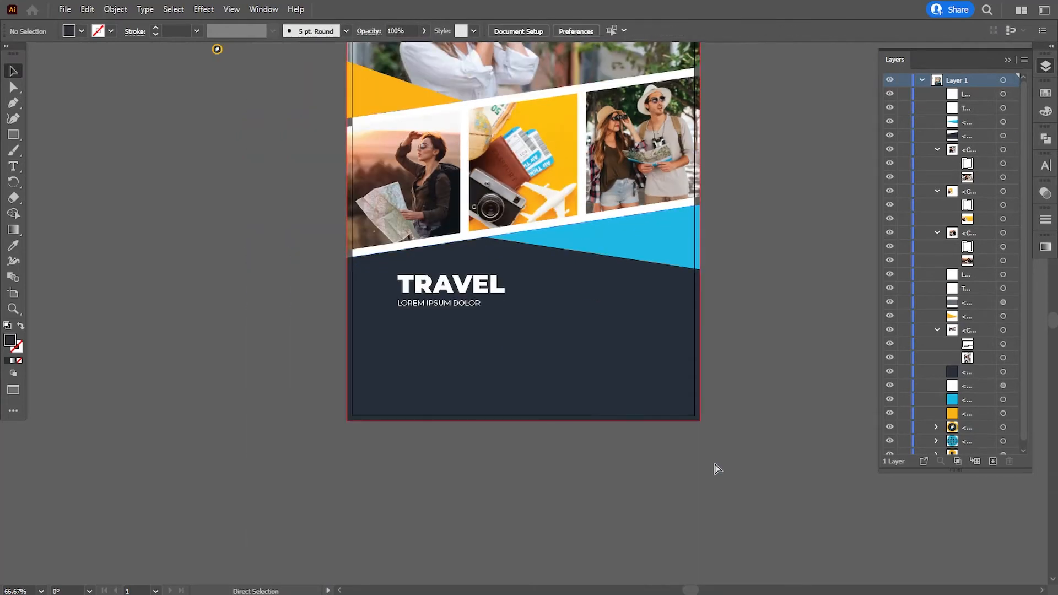
pyautogui.hotkey('ctrl', '+')
pyautogui.hotkey('ctrl', '+')
pyautogui.keyDown('shift'); pyautogui.click(334, 254); pyautogui.keyUp('shift')
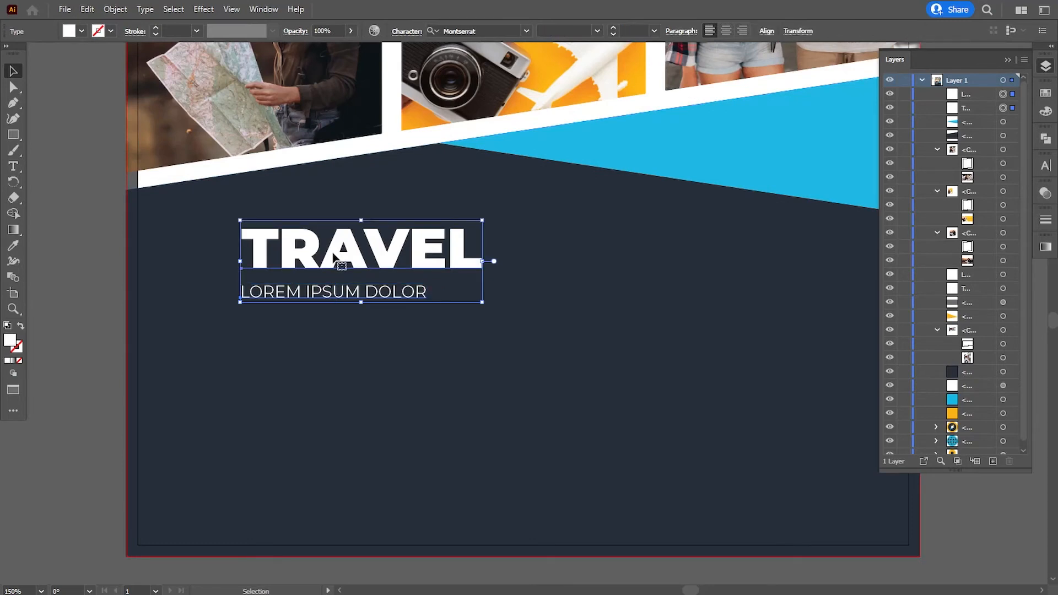
pyautogui.moveTo(333, 254); pyautogui.dragTo(285, 246)
# - Show the rulers and place a vertical guide about 0.5 in from the page's left edge
pyautogui.click(231, 9)
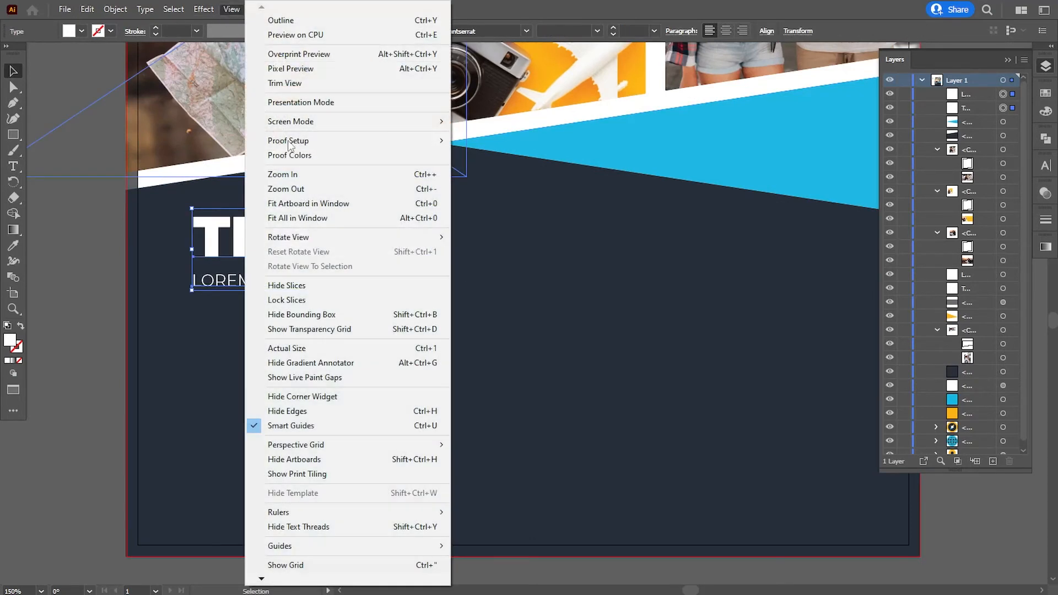
pyautogui.moveTo(312, 512)
pyautogui.click(474, 513)
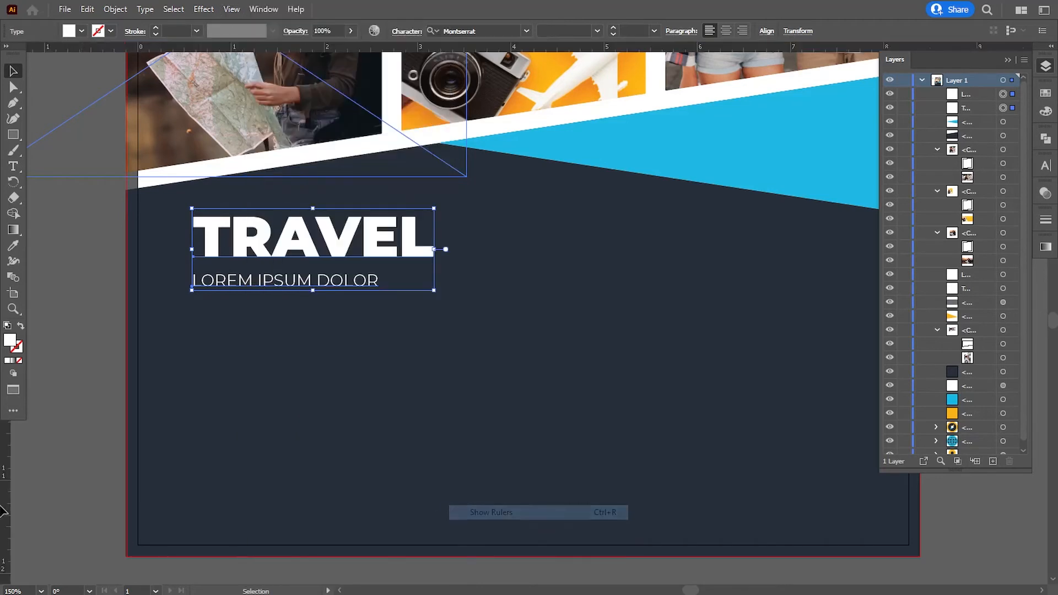
pyautogui.moveTo(4, 487); pyautogui.dragTo(171, 463)
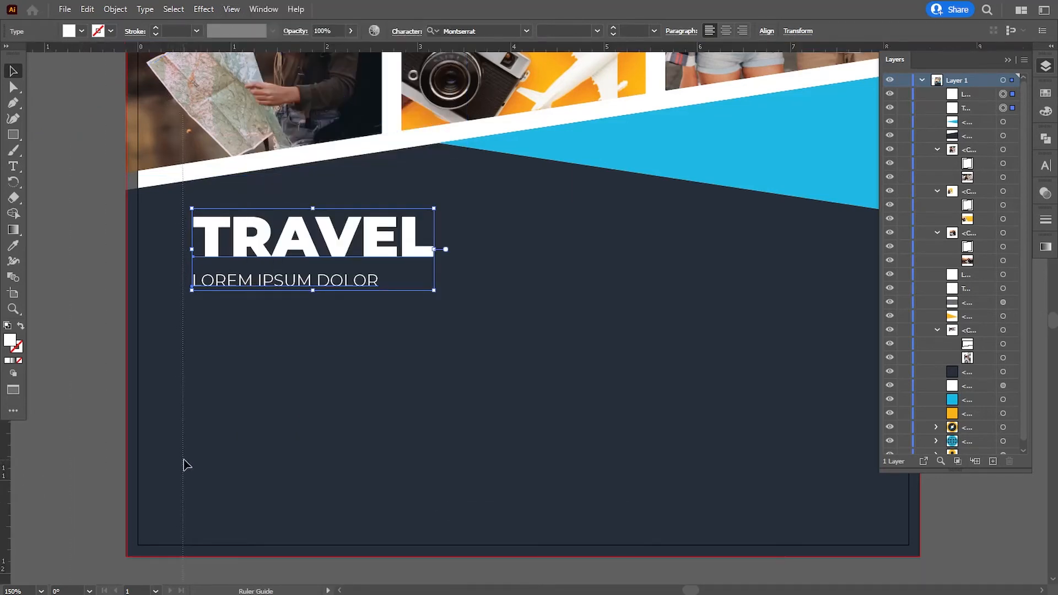
pyautogui.moveTo(183, 465); pyautogui.dragTo(184, 465)
# - Nudge the lower TRAVEL and LOREM IPSUM DOLOR texts left onto the guide, scale both up slightly, and deselect them
pyautogui.click(220, 248)
pyautogui.keyDown('shift'); pyautogui.click(218, 280); pyautogui.keyUp('shift')
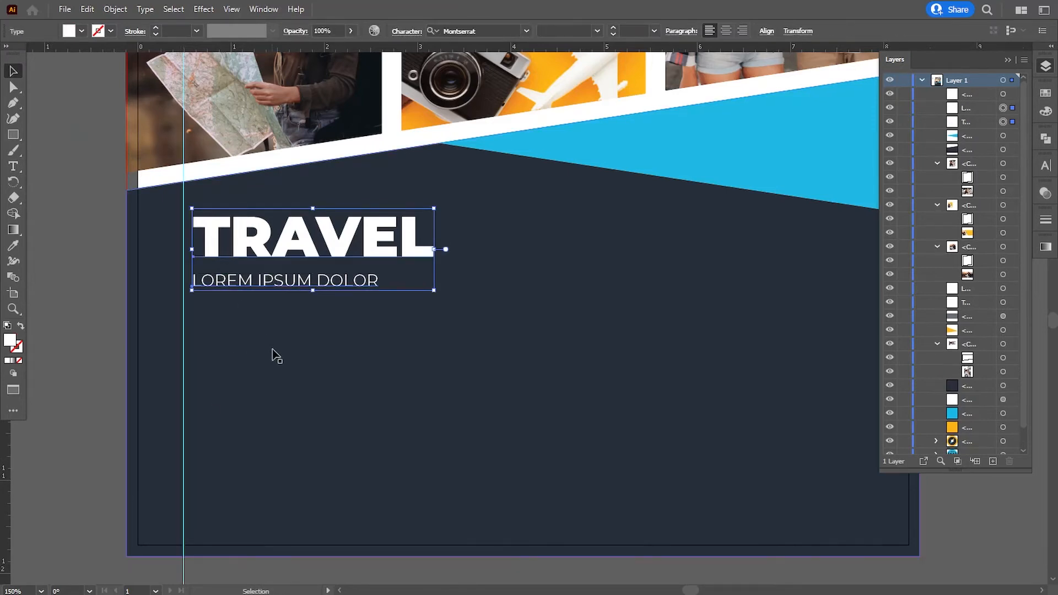
pyautogui.press('Left')
pyautogui.press('Left')
pyautogui.press('Left')
pyautogui.press('Left')
pyautogui.press('Left')
pyautogui.press('Left')
pyautogui.press('Left')
pyautogui.press('Left')
pyautogui.press('Left')
pyautogui.press('Left')
pyautogui.press('Left')
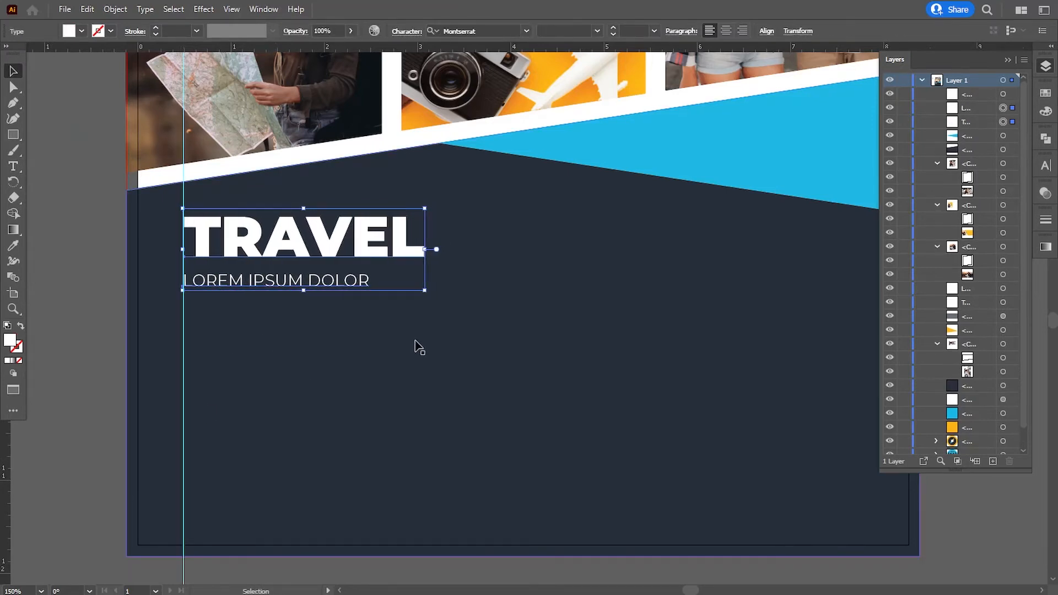
pyautogui.moveTo(426, 294); pyautogui.dragTo(448, 301)
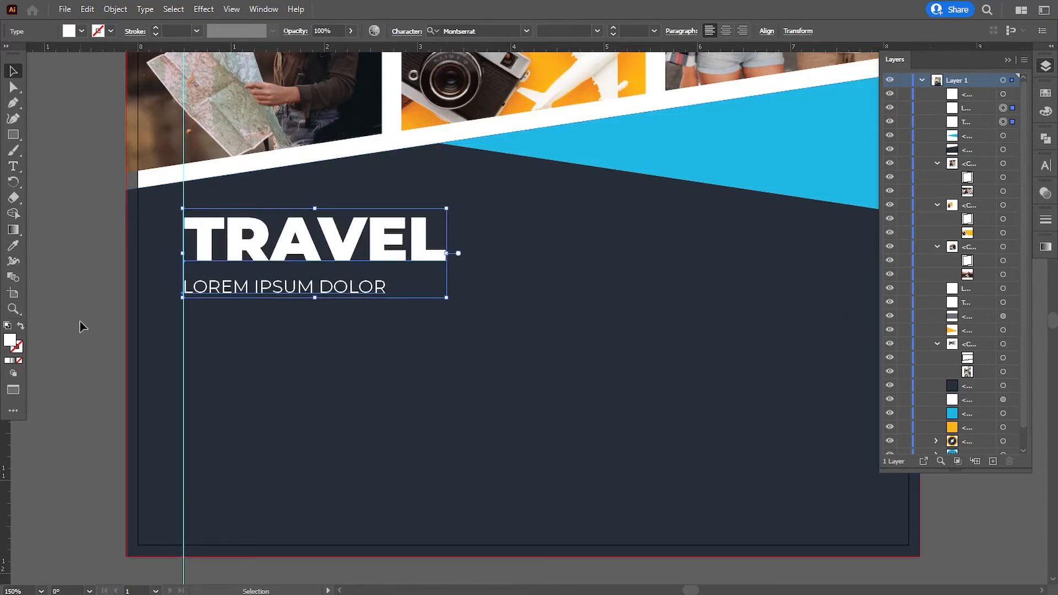
pyautogui.click(91, 330)
# - Recolor the lower LOREM IPSUM DOLOR line with the orange sampled from the header's accent shape, then deselect it
pyautogui.click(245, 292)
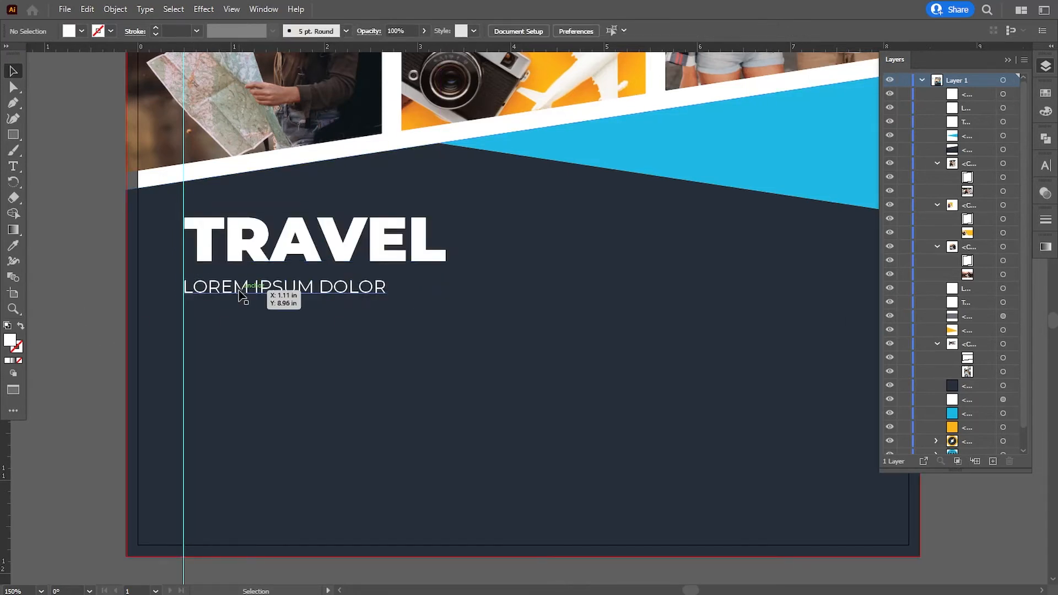
pyautogui.moveTo(184, 189); pyautogui.dragTo(247, 410)
pyautogui.moveTo(228, 245); pyautogui.dragTo(235, 309)
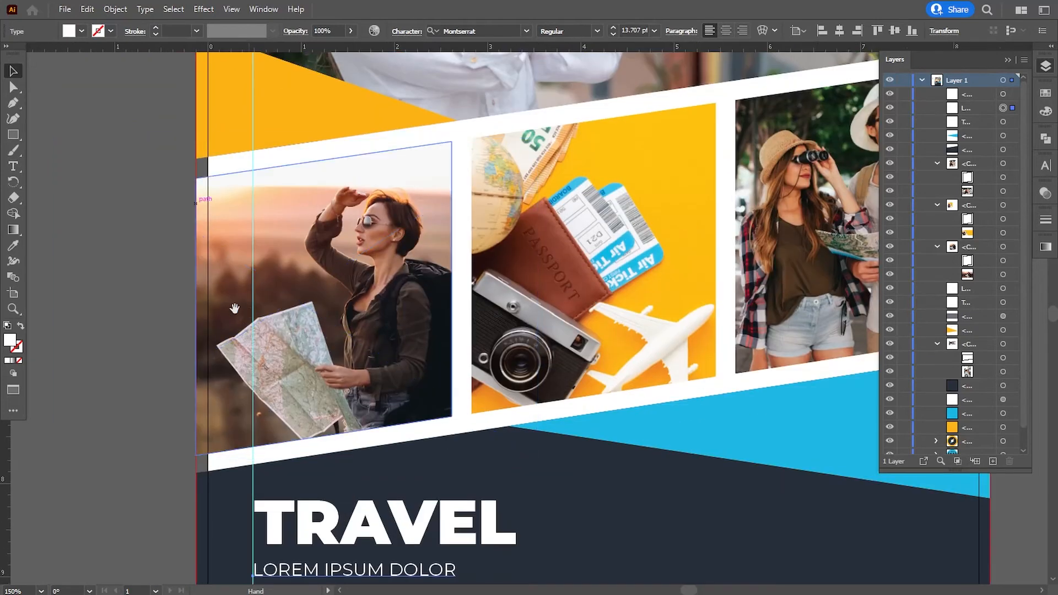
pyautogui.click(13, 245)
pyautogui.click(248, 115)
pyautogui.moveTo(372, 412); pyautogui.dragTo(308, 202)
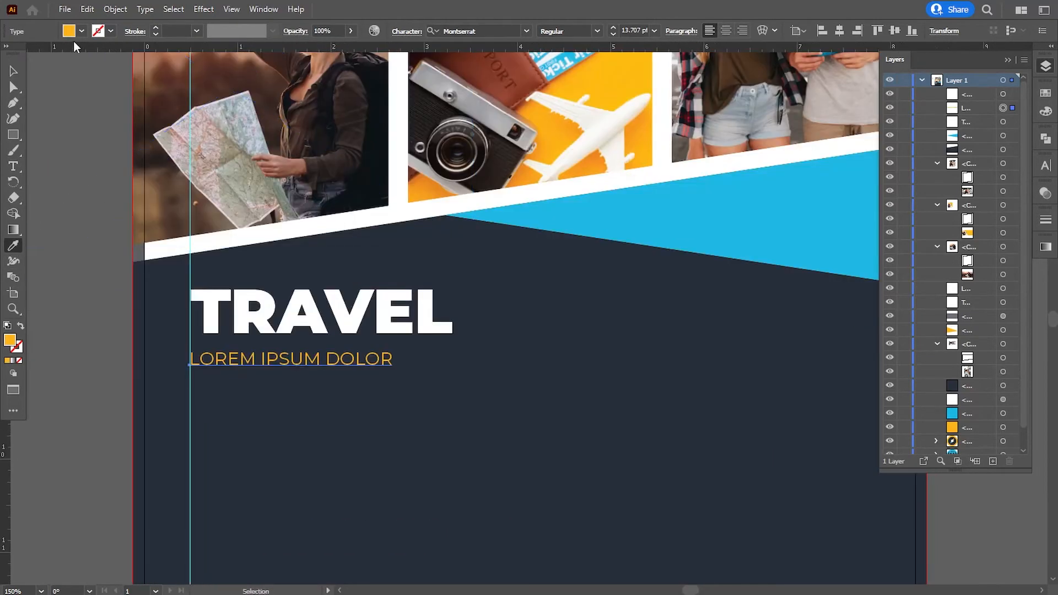
pyautogui.click(13, 72)
pyautogui.click(122, 306)
pyautogui.moveTo(415, 441); pyautogui.dragTo(422, 397)
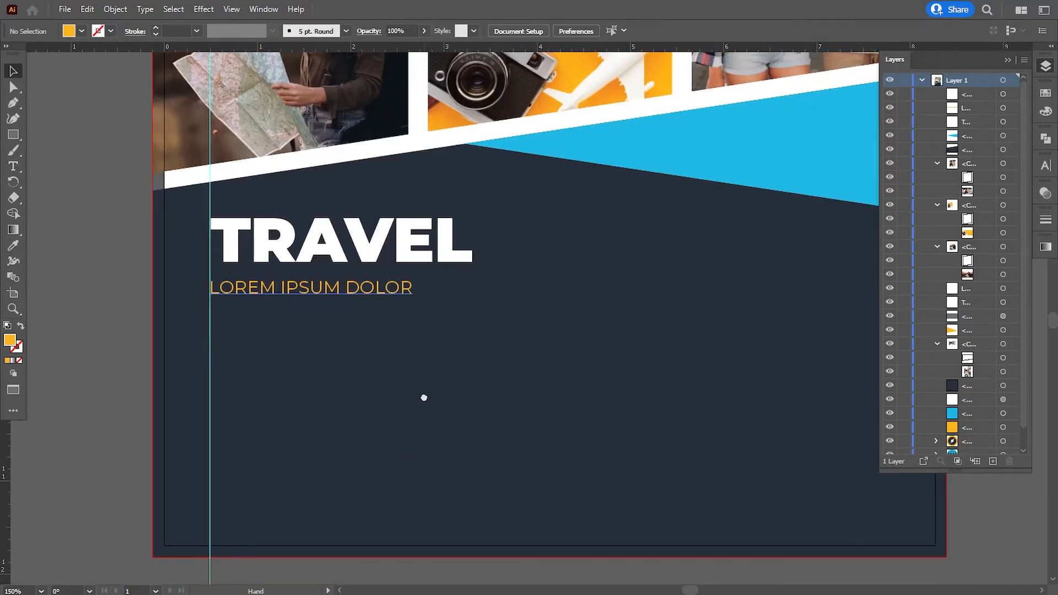
# - Create a placeholder text box about 2.9 by 1.4 in at the guide below LOREM IPSUM DOLOR and color its text white
pyautogui.click(13, 165)
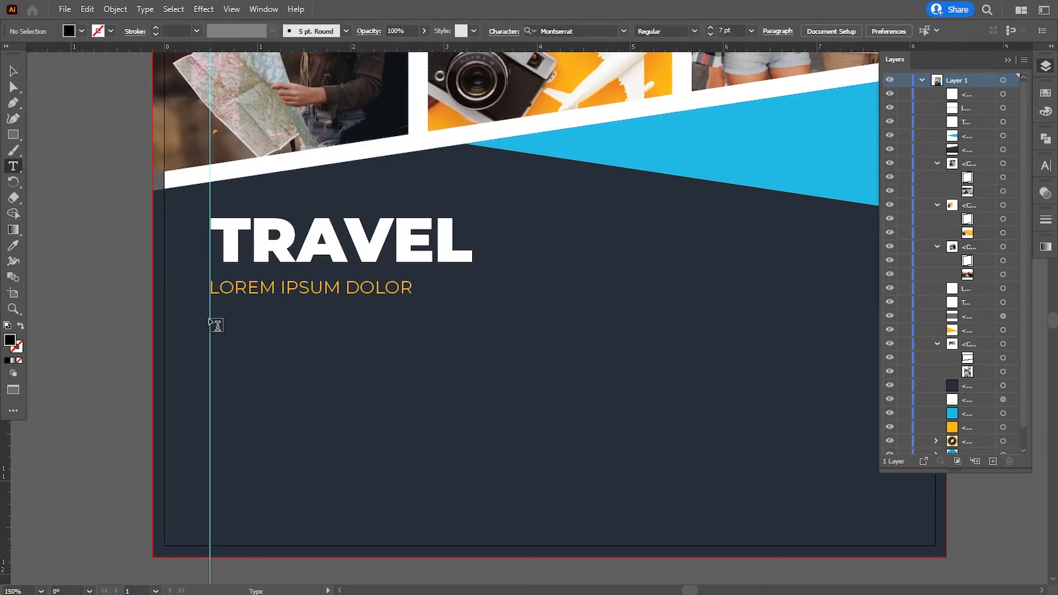
pyautogui.moveTo(211, 320); pyautogui.dragTo(477, 449)
pyautogui.click(375, 392)
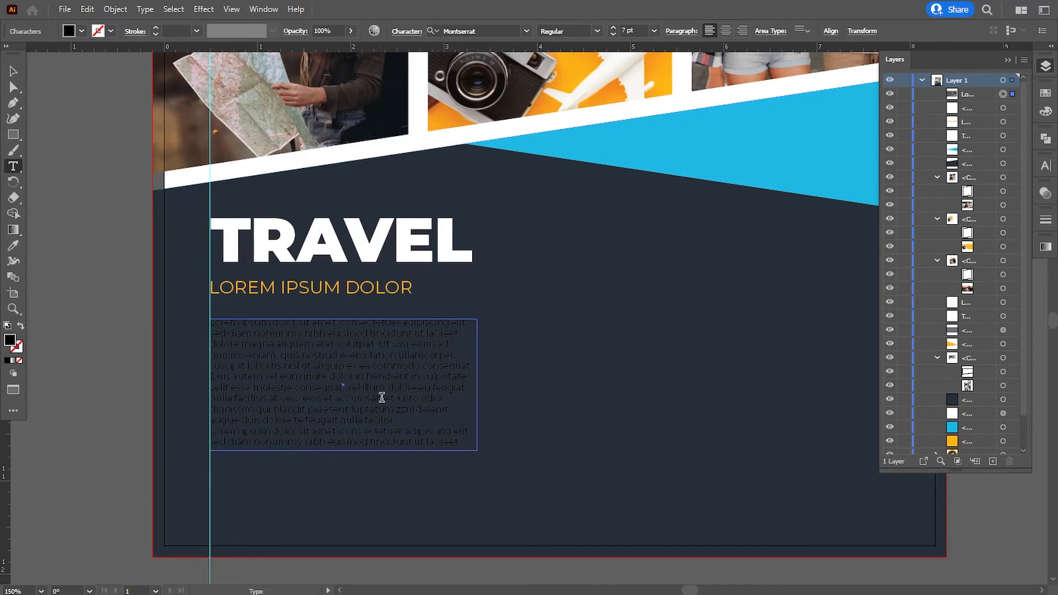
pyautogui.moveTo(332, 349); pyautogui.dragTo(265, 386)
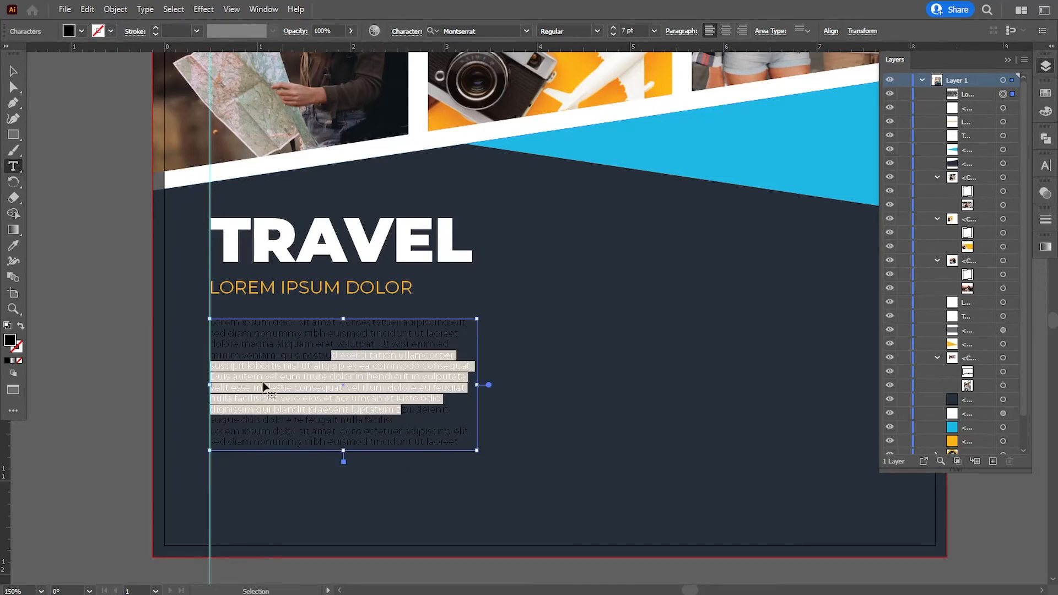
pyautogui.hotkey('ctrl', 'a')
pyautogui.doubleClick(10, 342)
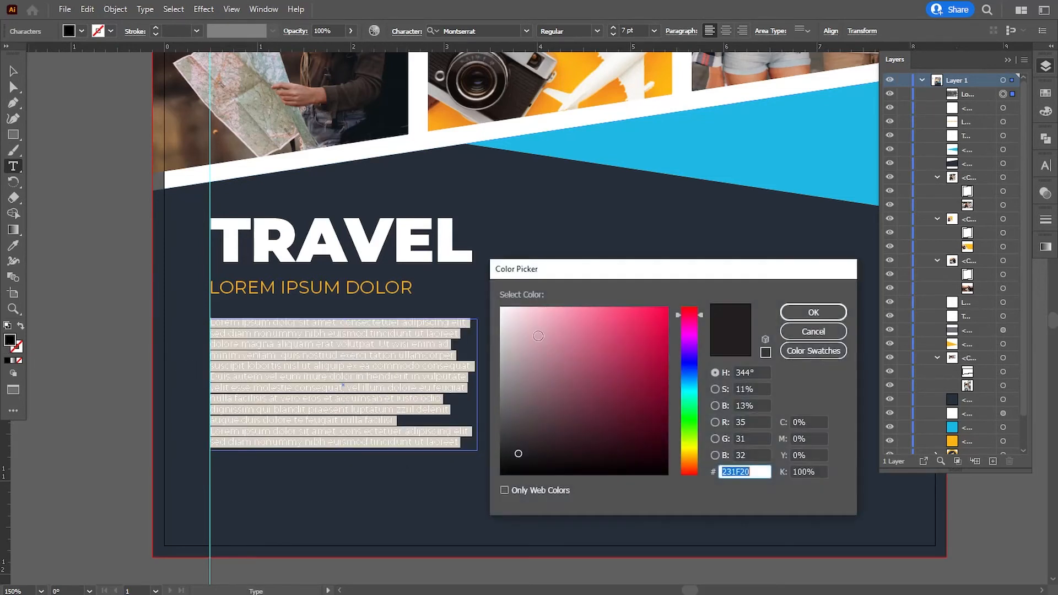
pyautogui.moveTo(511, 399); pyautogui.dragTo(490, 302)
pyautogui.click(813, 311)
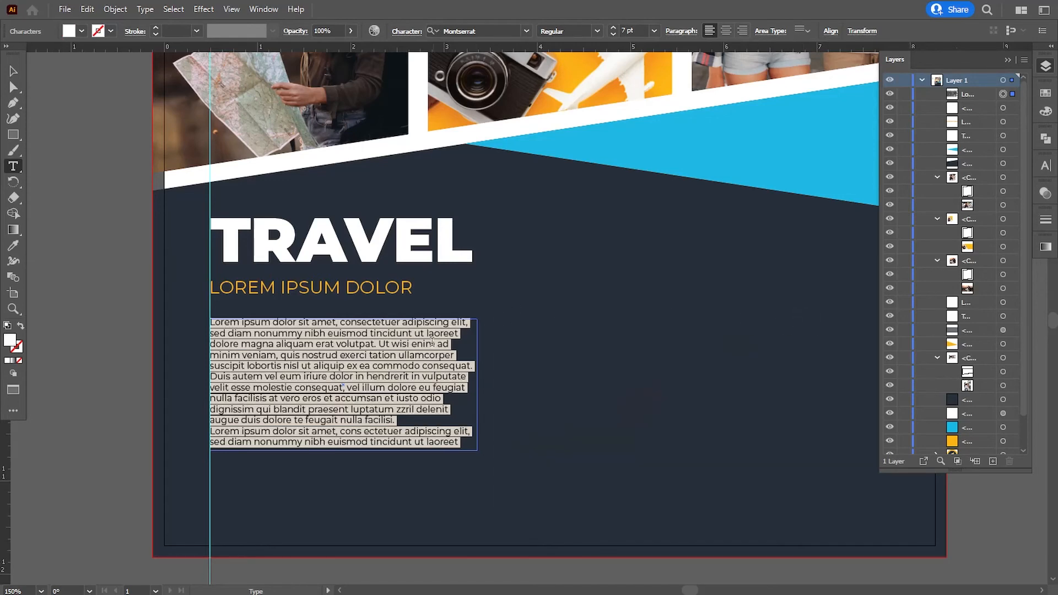
# - Delete the repeated Lorem ipsum lines at the body text's end and insert a paragraph gap before "Duis autem"
pyautogui.click(379, 410)
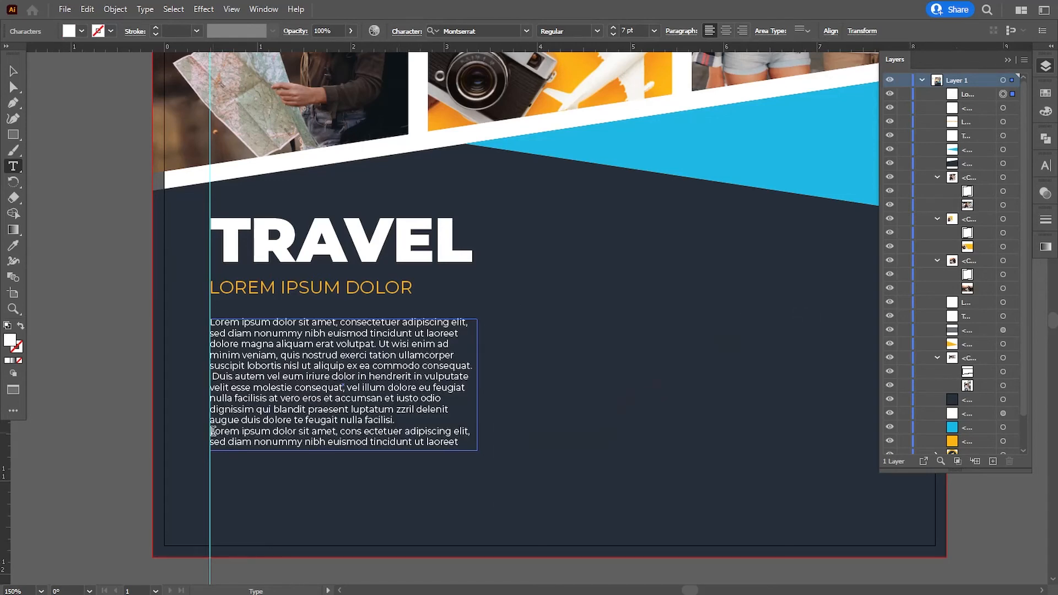
pyautogui.moveTo(219, 434); pyautogui.dragTo(481, 457)
pyautogui.press('BackSpace')
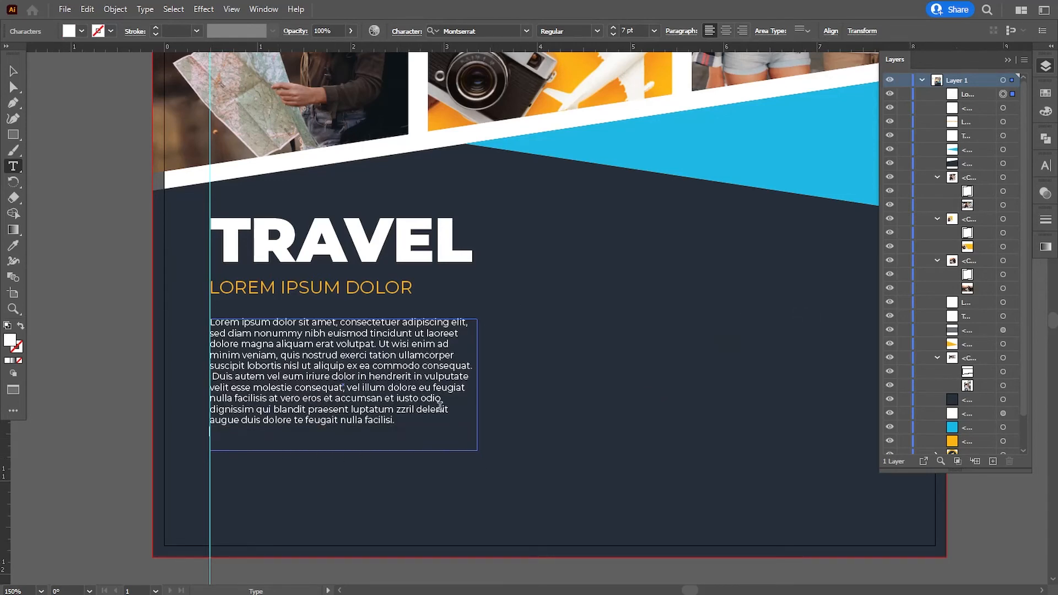
pyautogui.press('Return')
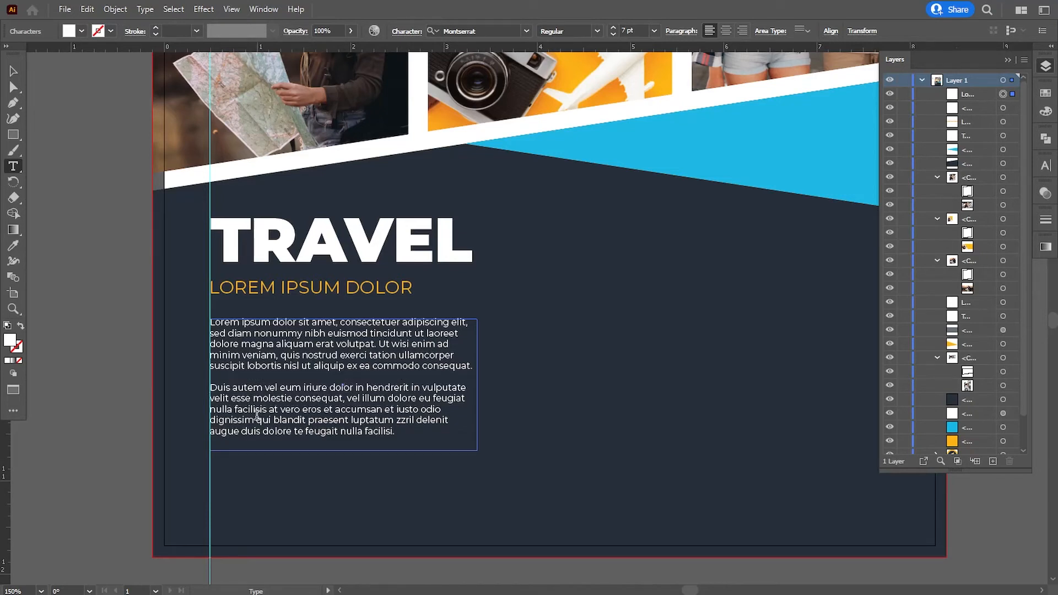
pyautogui.press('Return')
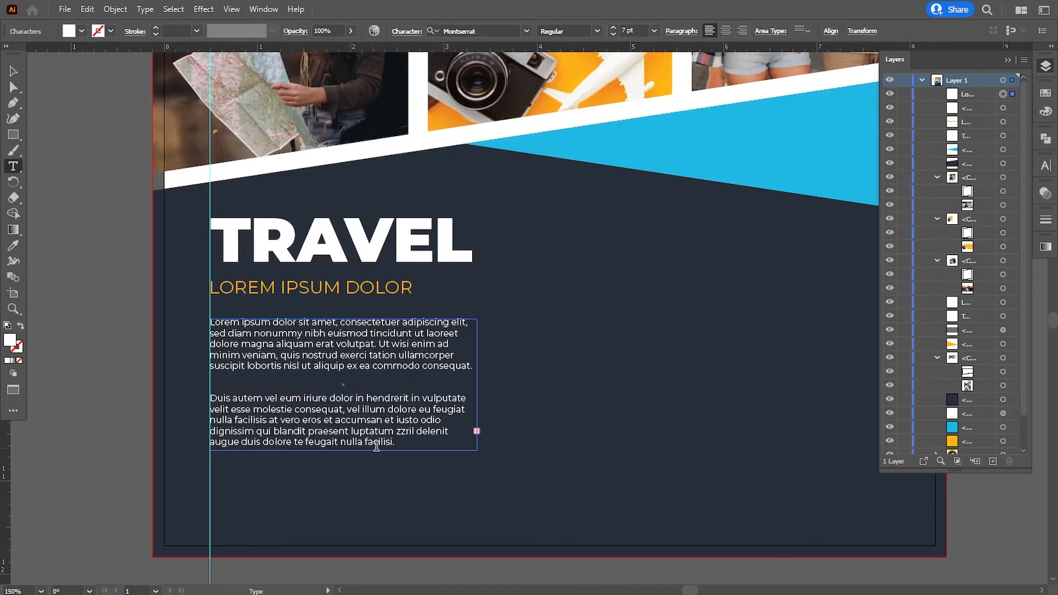
# - Shorten the second body paragraph so that it ends with "accumsan."
pyautogui.moveTo(394, 429); pyautogui.dragTo(422, 448)
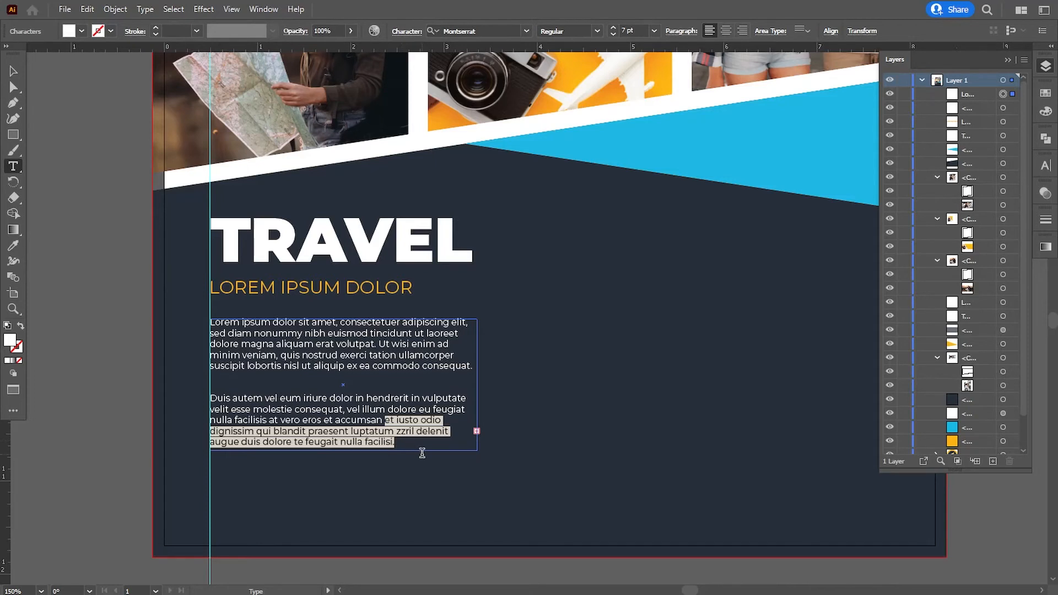
pyautogui.press('BackSpace')
pyautogui.write('.')
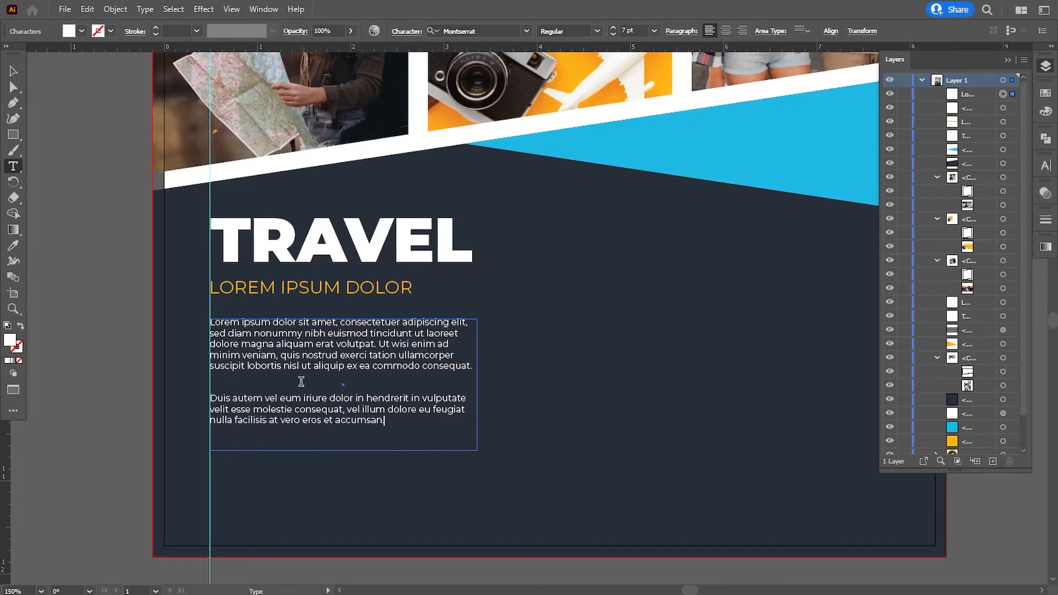
# - Set all the body text to Montserrat Light at 6 pt and deselect it
pyautogui.moveTo(213, 318); pyautogui.dragTo(428, 418)
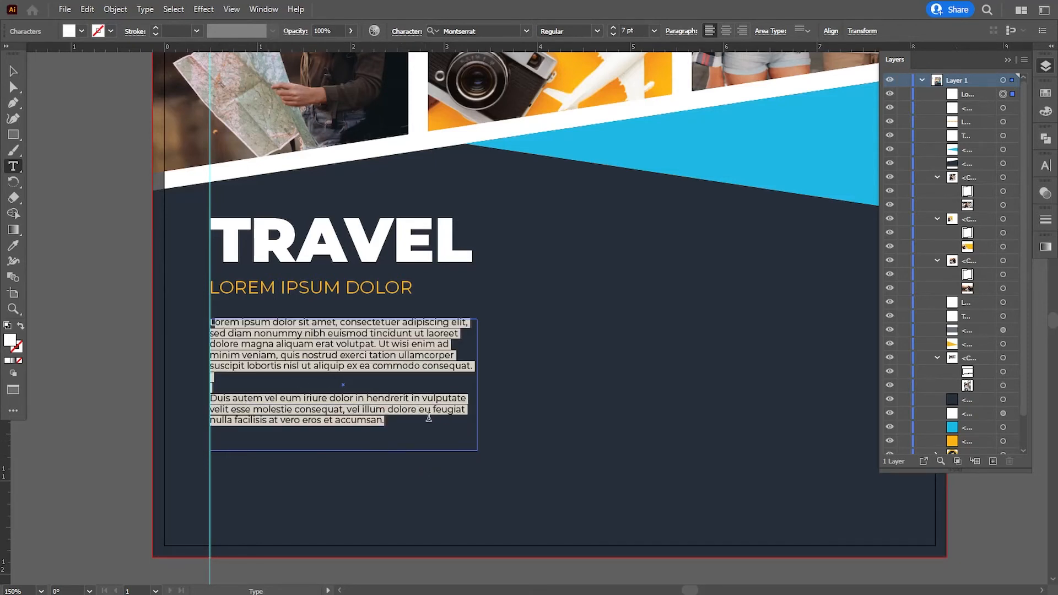
pyautogui.click(597, 31)
pyautogui.click(555, 42)
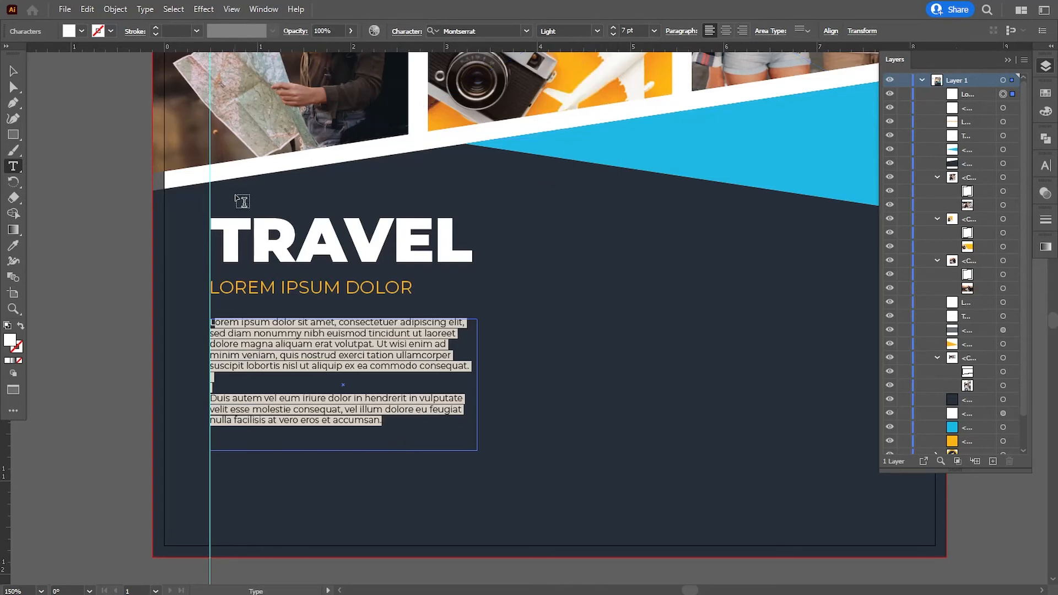
pyautogui.hotkey('ctrl', 'a')
pyautogui.click(596, 31)
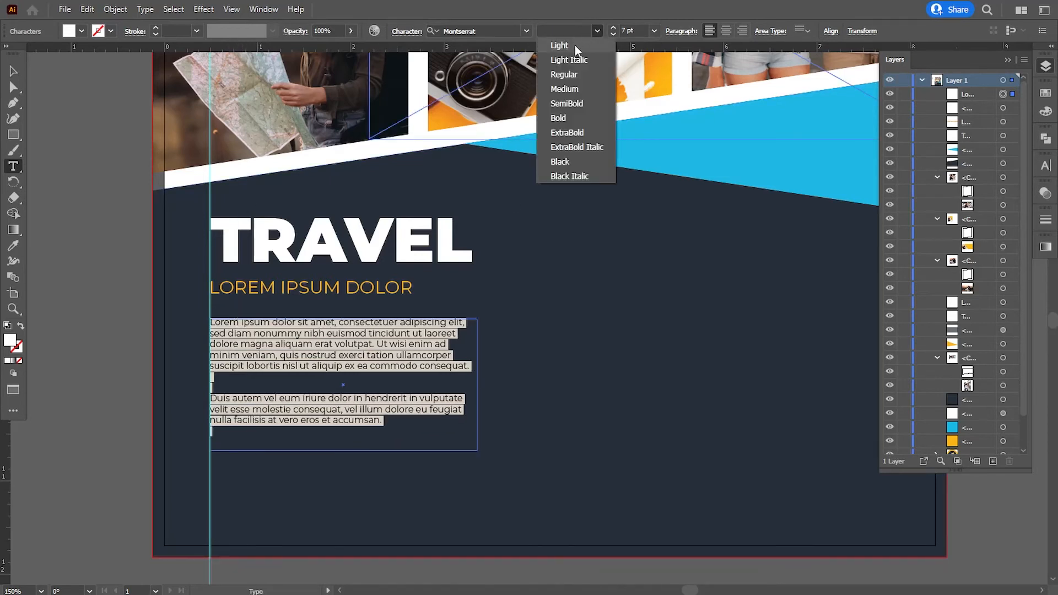
pyautogui.click(576, 47)
pyautogui.click(631, 31)
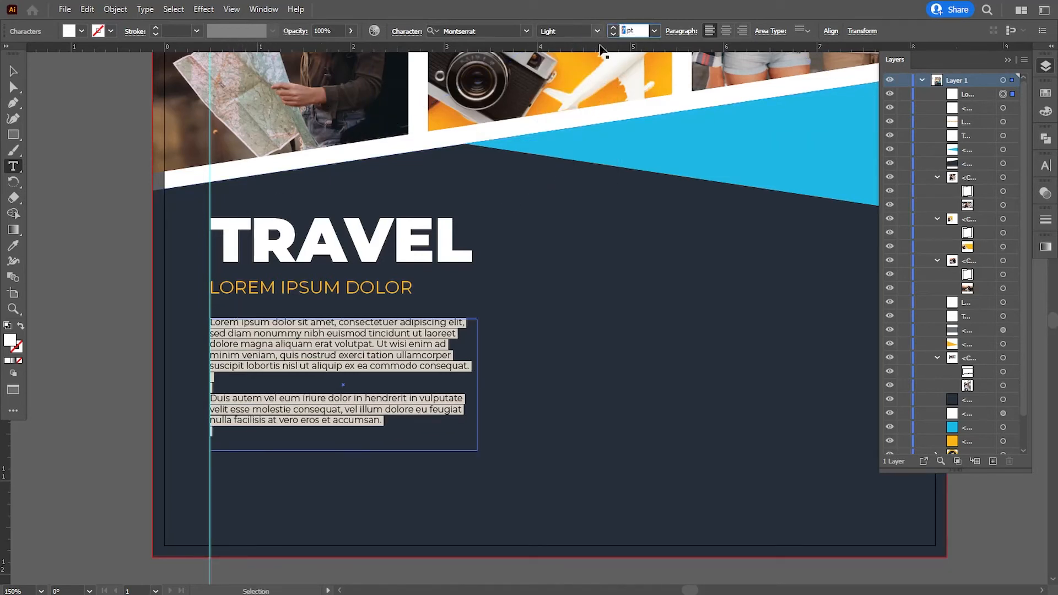
pyautogui.write('5')
pyautogui.press('Return')
pyautogui.click(12, 73)
pyautogui.click(416, 442)
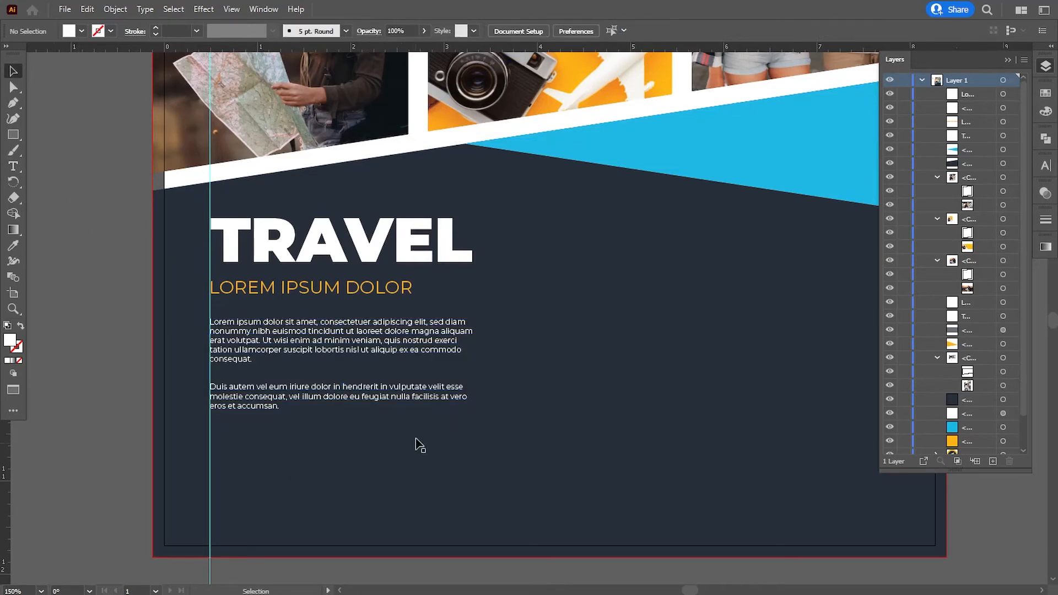
# - Set the body text's leading to 9 pt and narrow its text frame slightly from the right side
pyautogui.click(370, 355)
pyautogui.click(1045, 165)
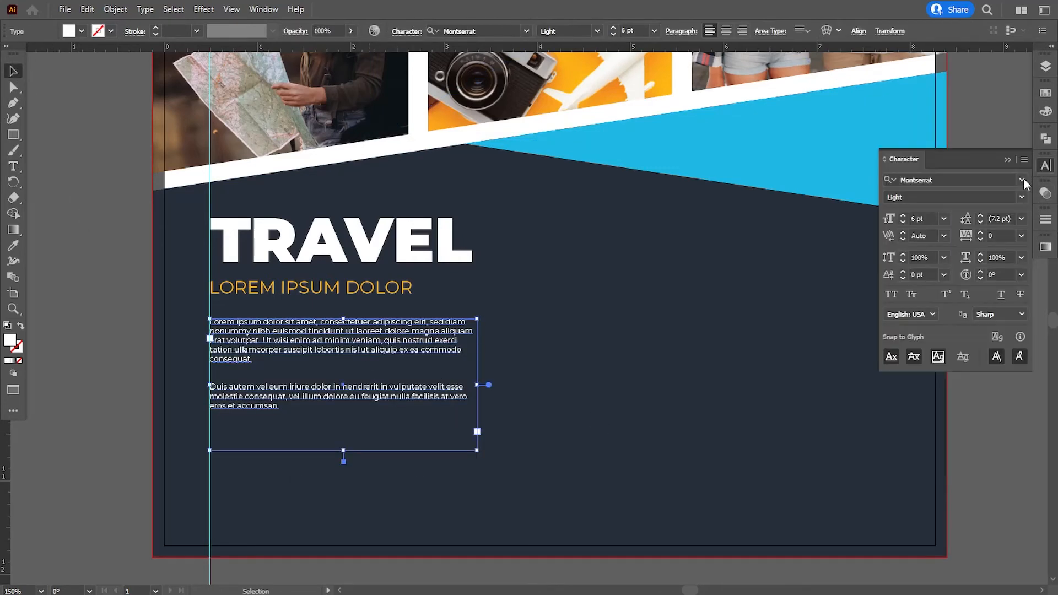
pyautogui.click(980, 217)
pyautogui.click(980, 217)
pyautogui.click(980, 217)
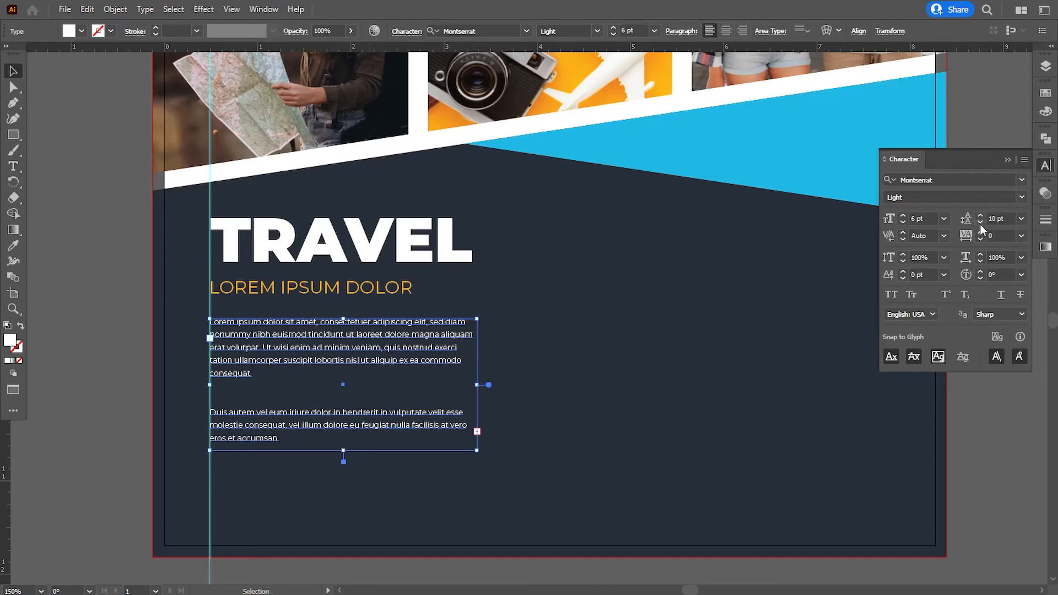
pyautogui.click(980, 223)
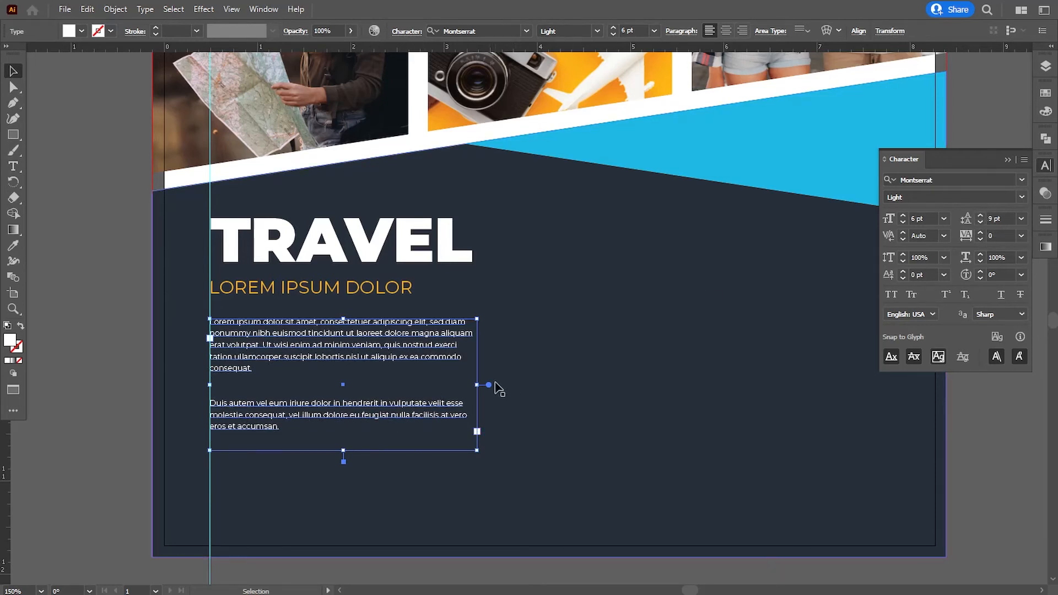
pyautogui.moveTo(477, 385); pyautogui.dragTo(475, 386)
pyautogui.click(138, 349)
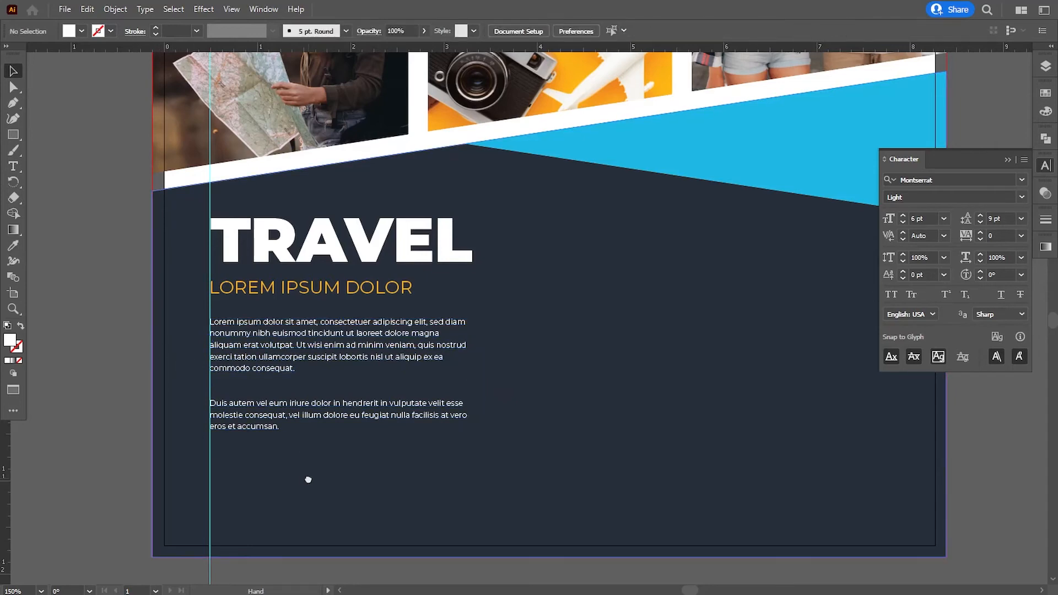
# - Add a "Lorem Ipsum" text line on the guide below the body text and fill it with white (FFFFFF)
pyautogui.moveTo(307, 479); pyautogui.dragTo(334, 406)
pyautogui.hotkey('ctrl', '=')
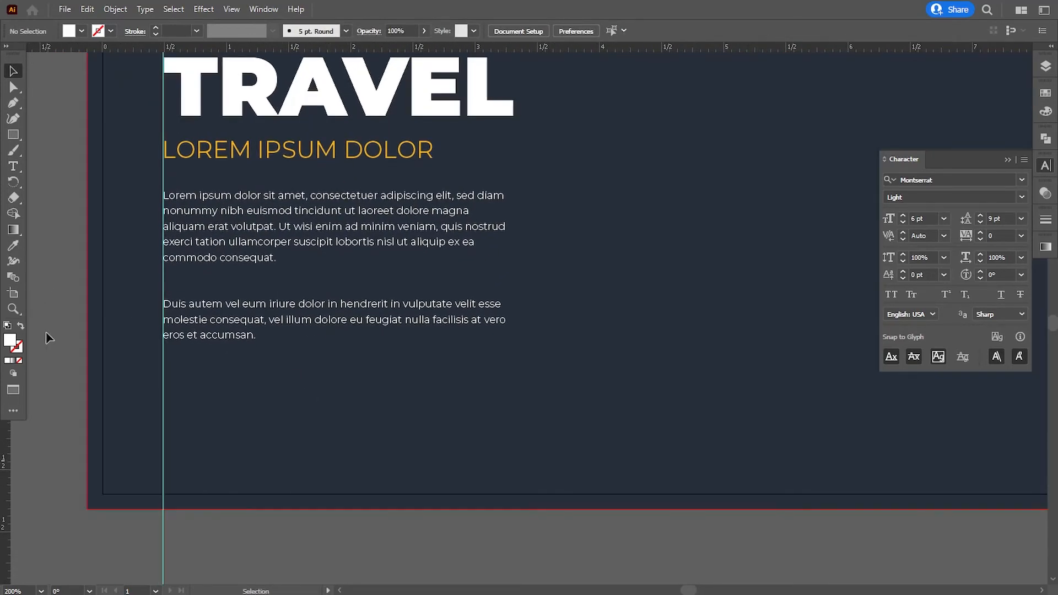
pyautogui.click(13, 166)
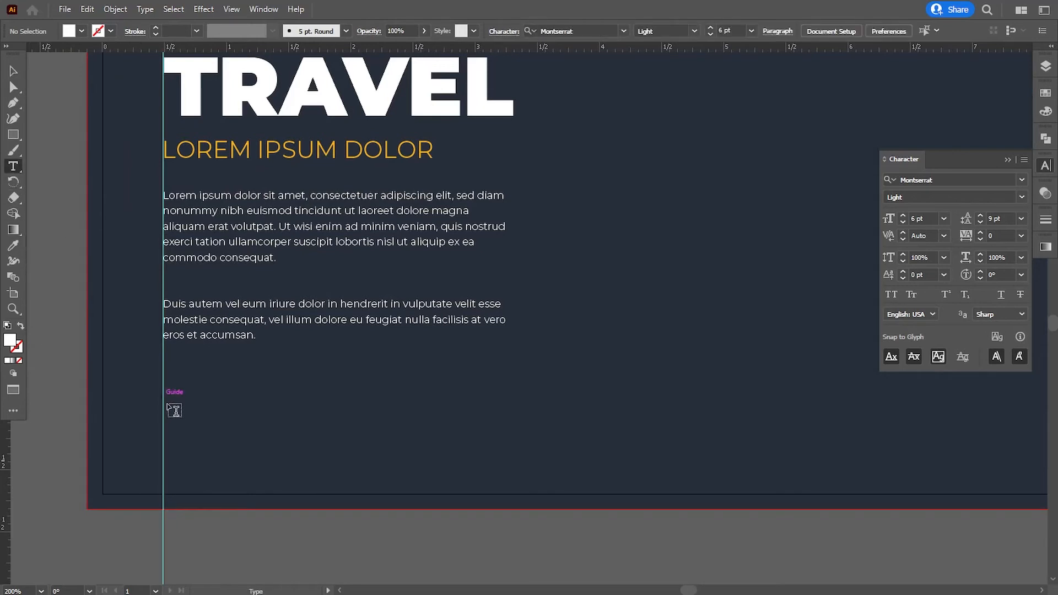
pyautogui.click(171, 433)
pyautogui.press('BackSpace')
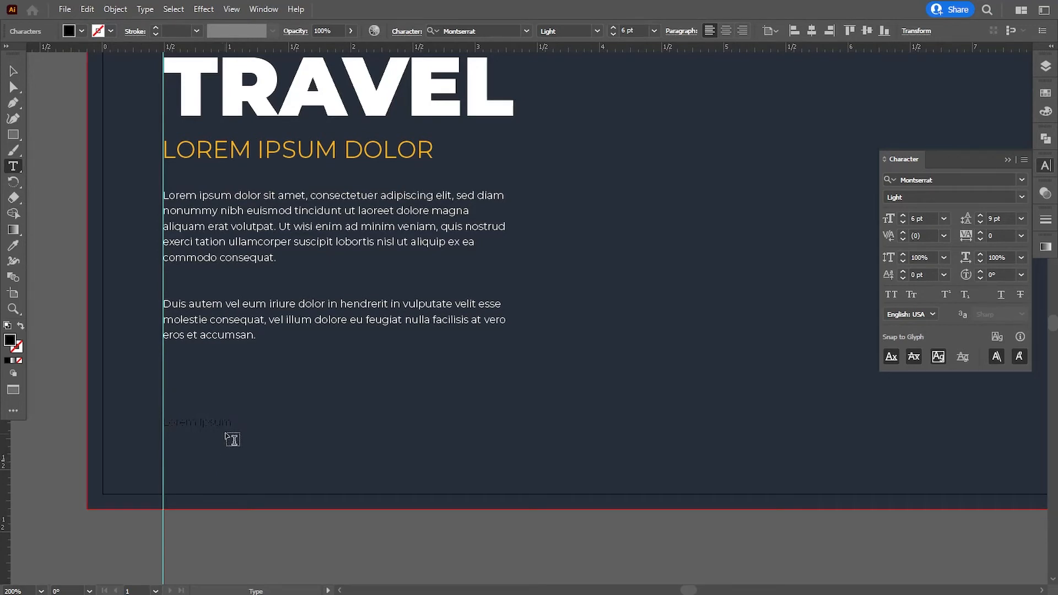
pyautogui.moveTo(232, 423); pyautogui.dragTo(146, 422)
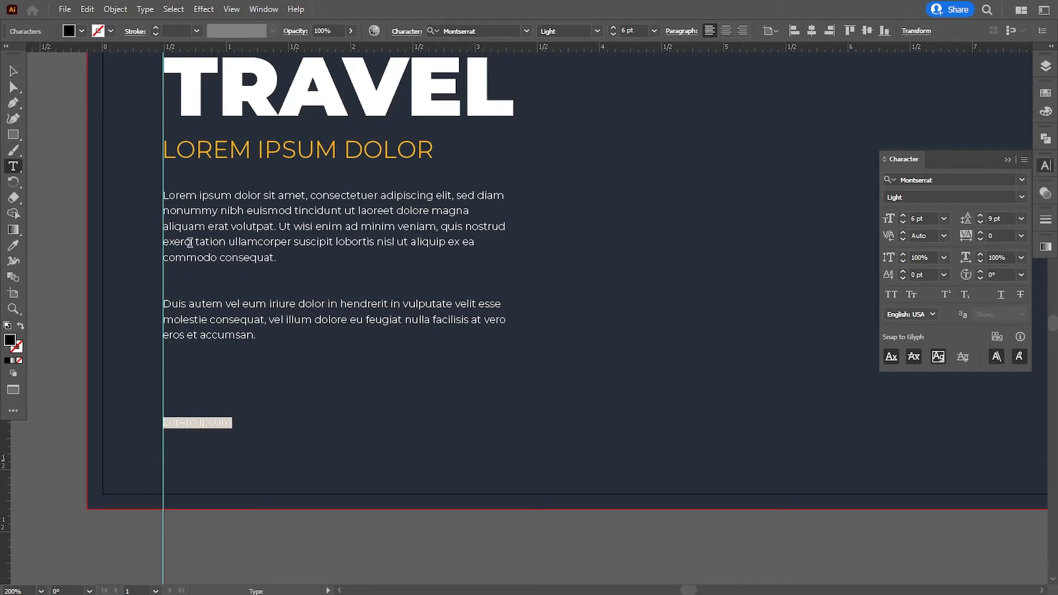
pyautogui.doubleClick(11, 340)
pyautogui.write('ffffff')
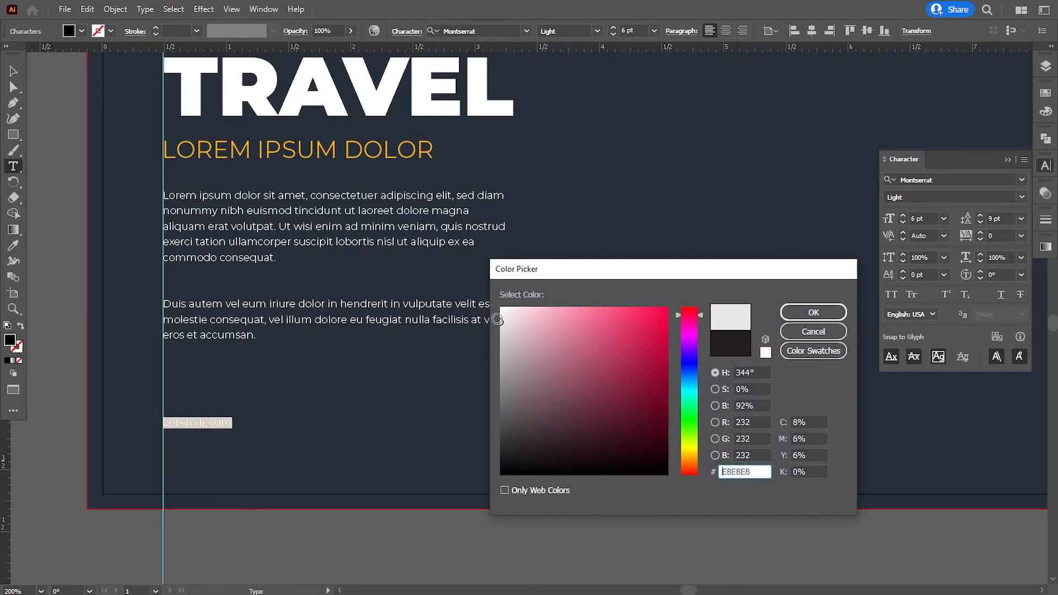
pyautogui.click(785, 317)
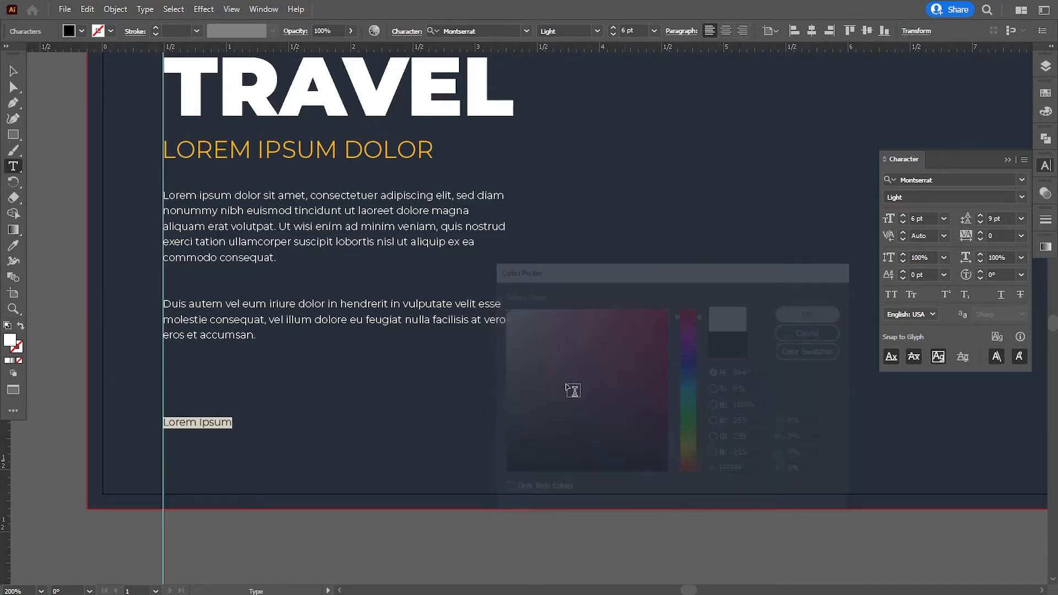
# - Extend the line below the body text to six repetitions of "Lorem Ipsum |" and deselect it
pyautogui.click(231, 422)
pyautogui.write('|')
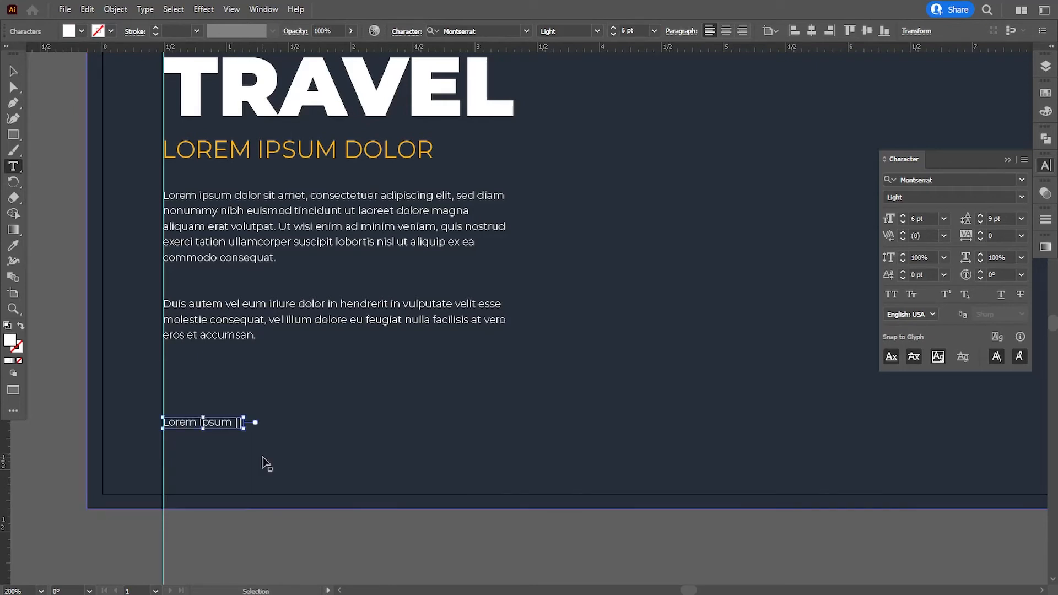
pyautogui.write('Lorem Ipsum |')
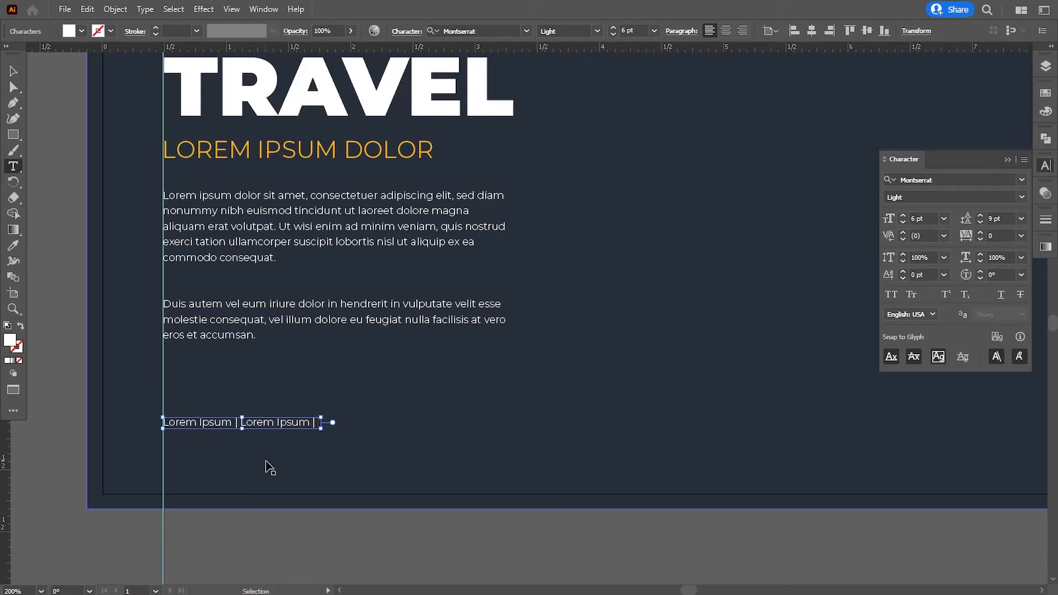
pyautogui.write('Lorem Ipsum |')
pyautogui.hotkey('ctrl', 'v')
pyautogui.hotkey('ctrl', 'v')
pyautogui.hotkey('ctrl', 'v')
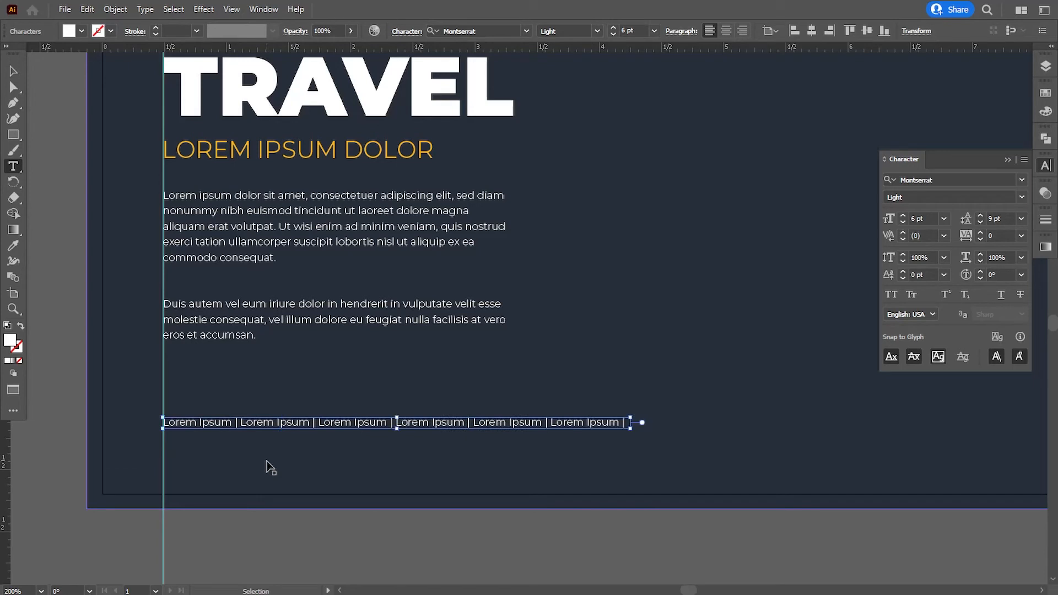
pyautogui.keyDown('ctrl'); pyautogui.click(267, 462); pyautogui.keyUp('ctrl')
pyautogui.click(166, 450)
pyautogui.write('www.yourwebsite')
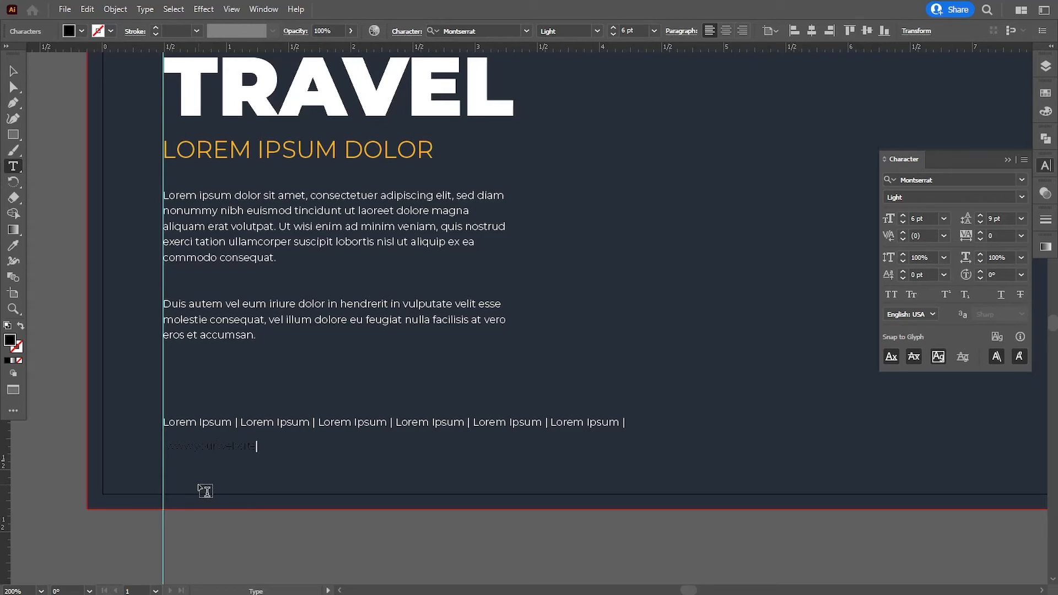
pyautogui.write('.com')
pyautogui.click(12, 74)
pyautogui.click(597, 31)
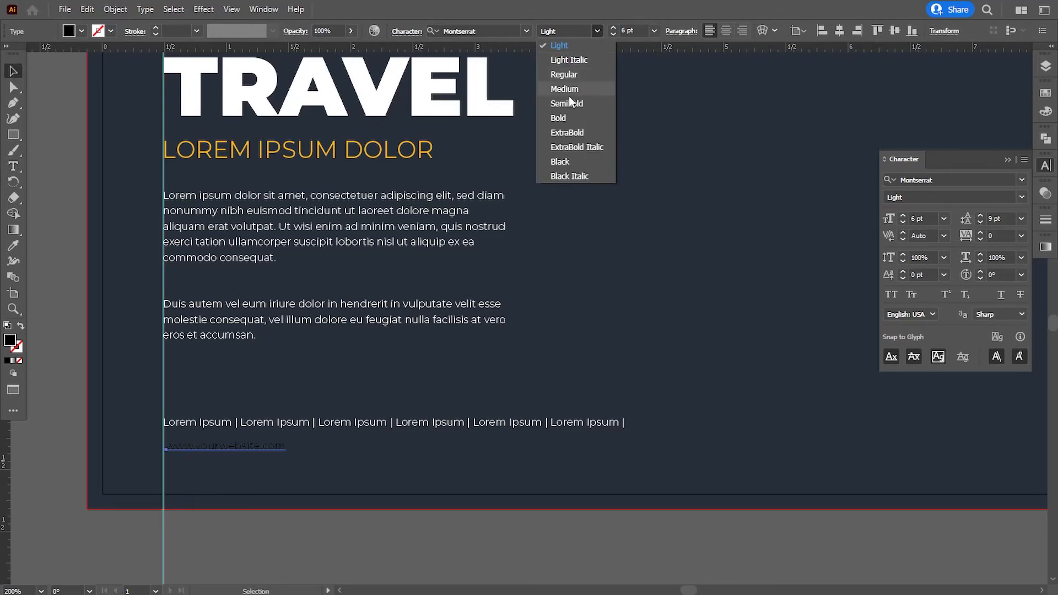
pyautogui.click(560, 120)
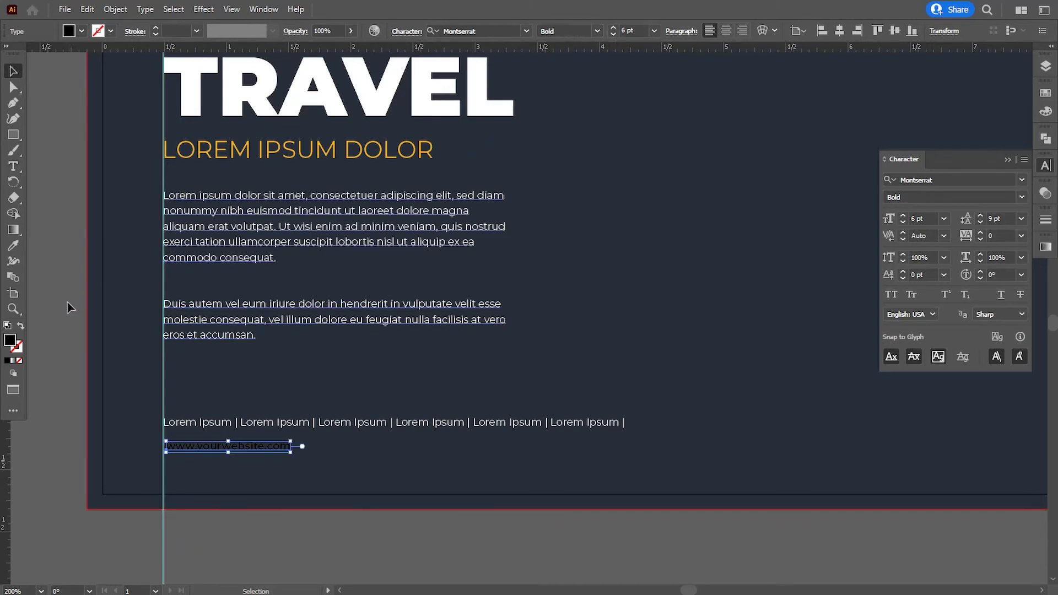
# - Fill the website address with white (FFFFFF), set its size to 6 pt and deselect it
pyautogui.doubleClick(9, 340)
pyautogui.moveTo(518, 325); pyautogui.dragTo(507, 308)
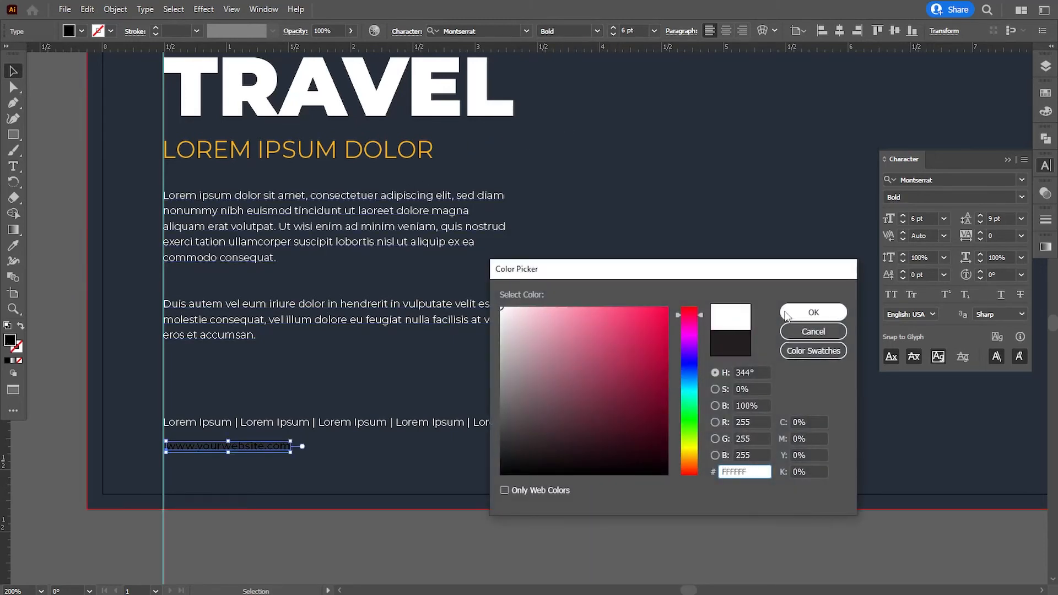
pyautogui.click(813, 313)
pyautogui.click(626, 31)
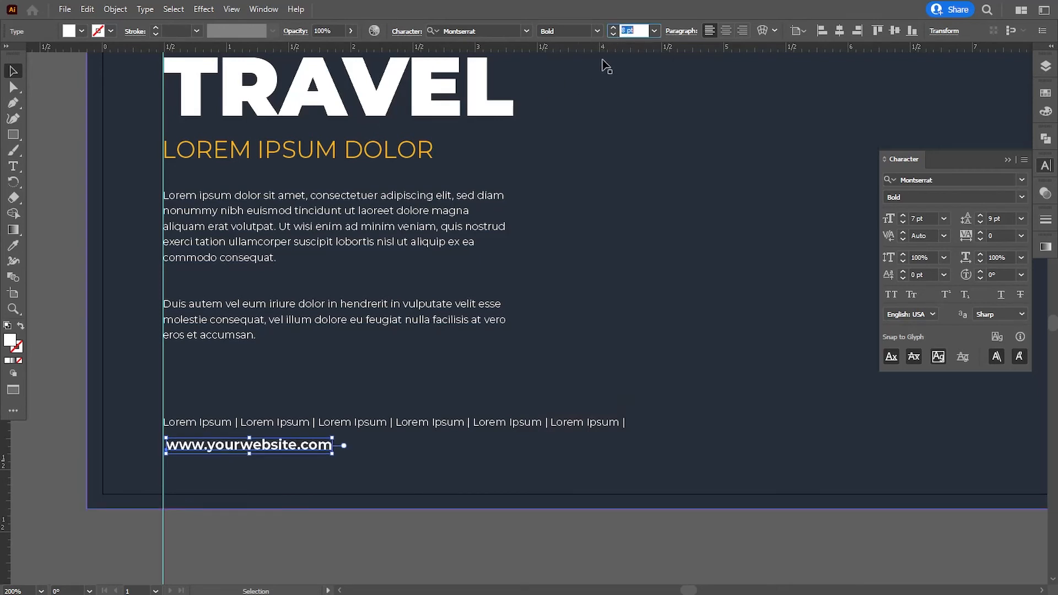
pyautogui.click(247, 546)
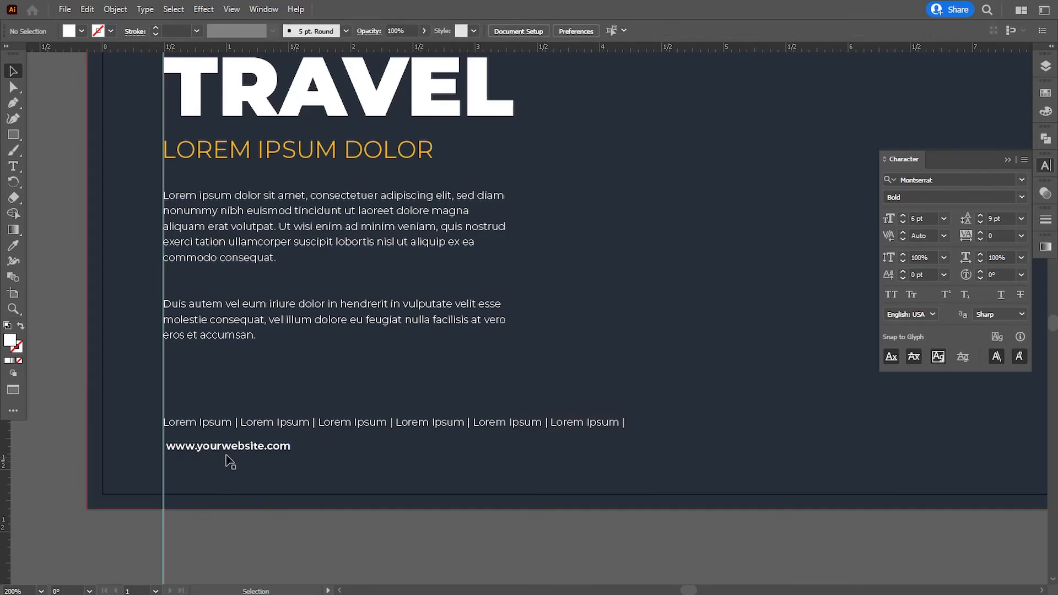
pyautogui.doubleClick(225, 448)
pyautogui.moveTo(197, 446); pyautogui.dragTo(259, 446)
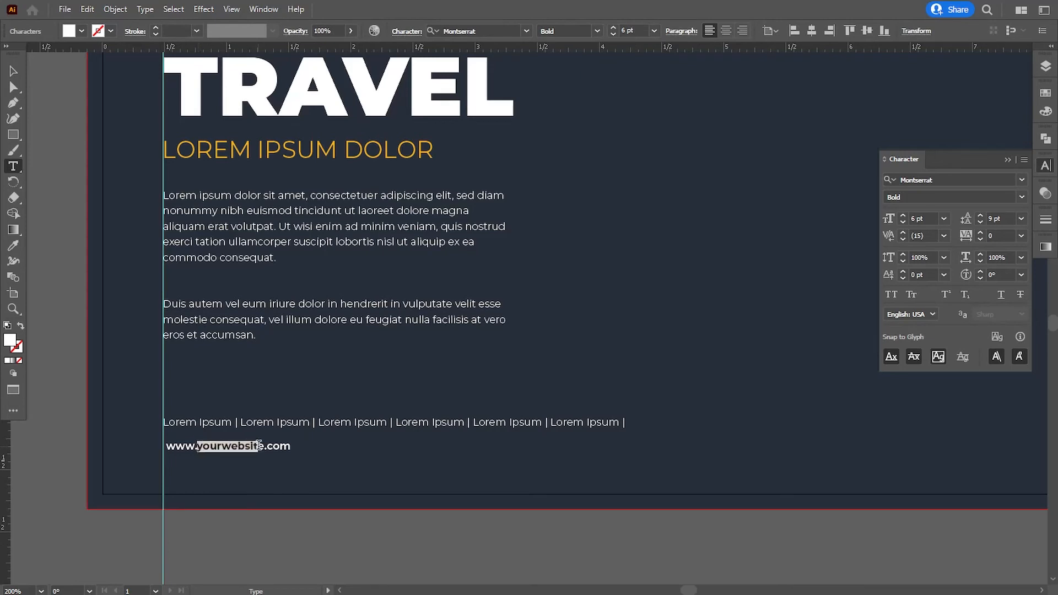
pyautogui.click(13, 70)
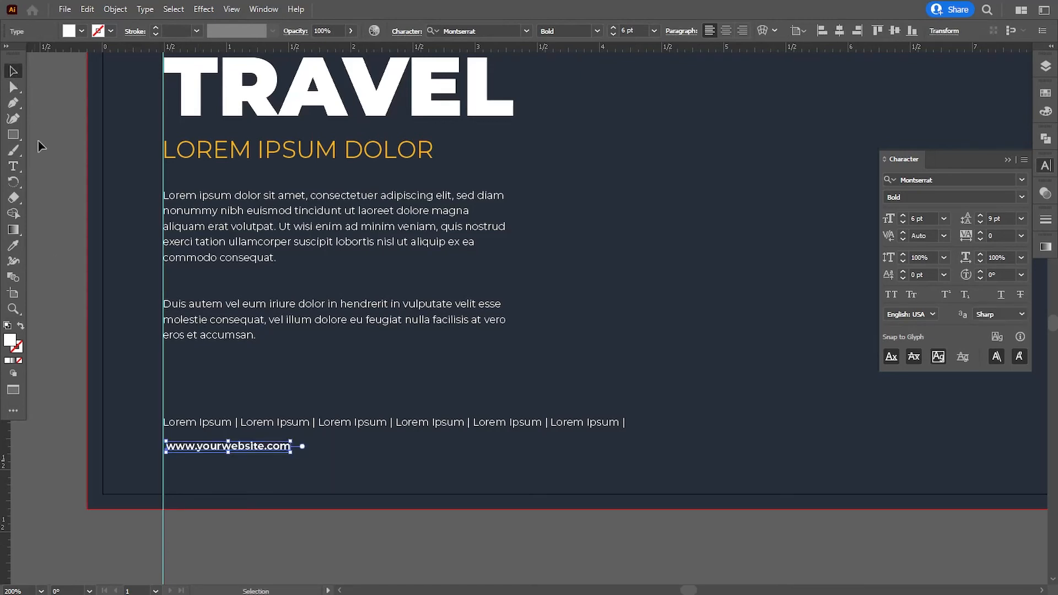
pyautogui.click(121, 218)
# - Recolour only the word "yourwebsite" in the website address with the light blue sampled from the triangle
pyautogui.moveTo(121, 217); pyautogui.dragTo(156, 314)
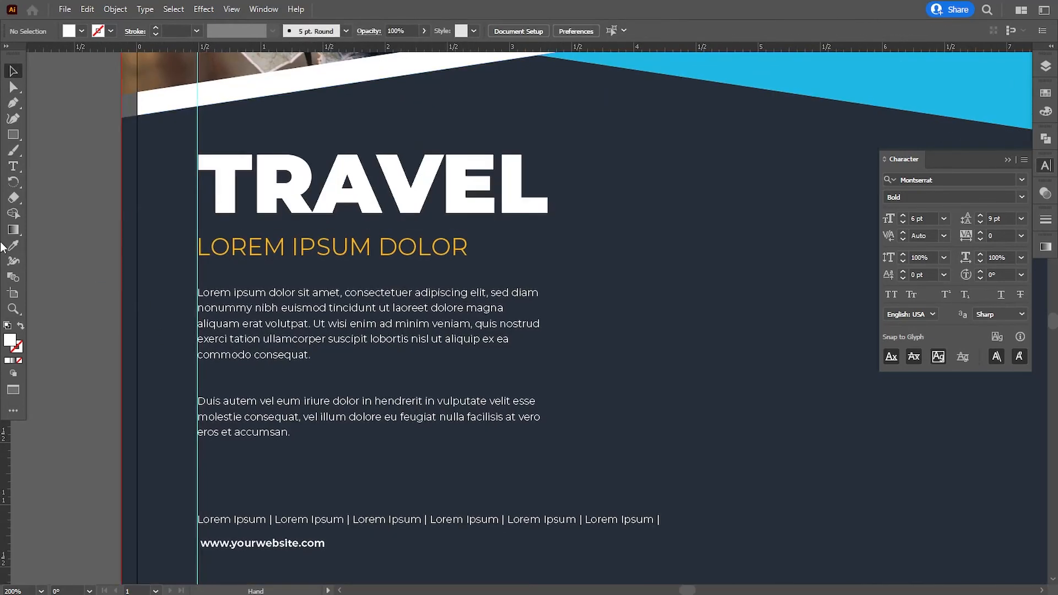
pyautogui.click(10, 249)
pyautogui.click(13, 166)
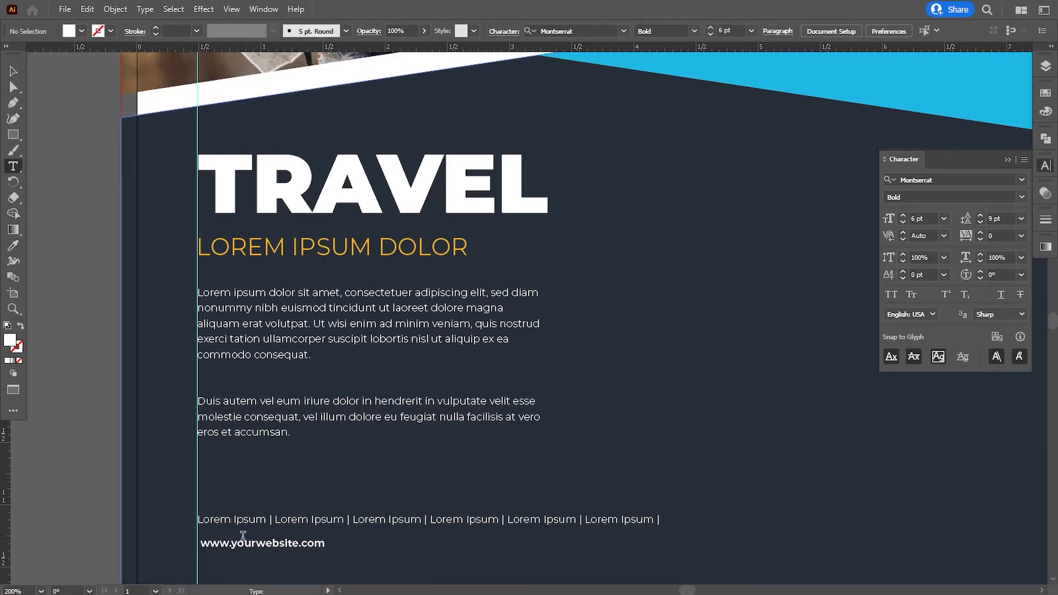
pyautogui.moveTo(231, 543); pyautogui.dragTo(298, 543)
pyautogui.click(12, 248)
pyautogui.click(742, 77)
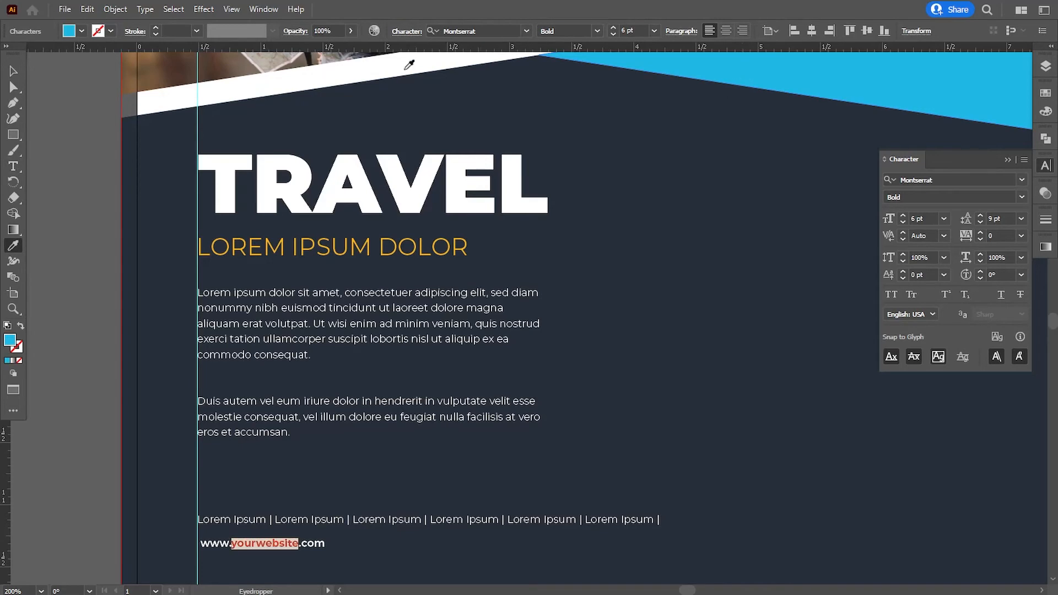
pyautogui.click(14, 71)
pyautogui.click(74, 175)
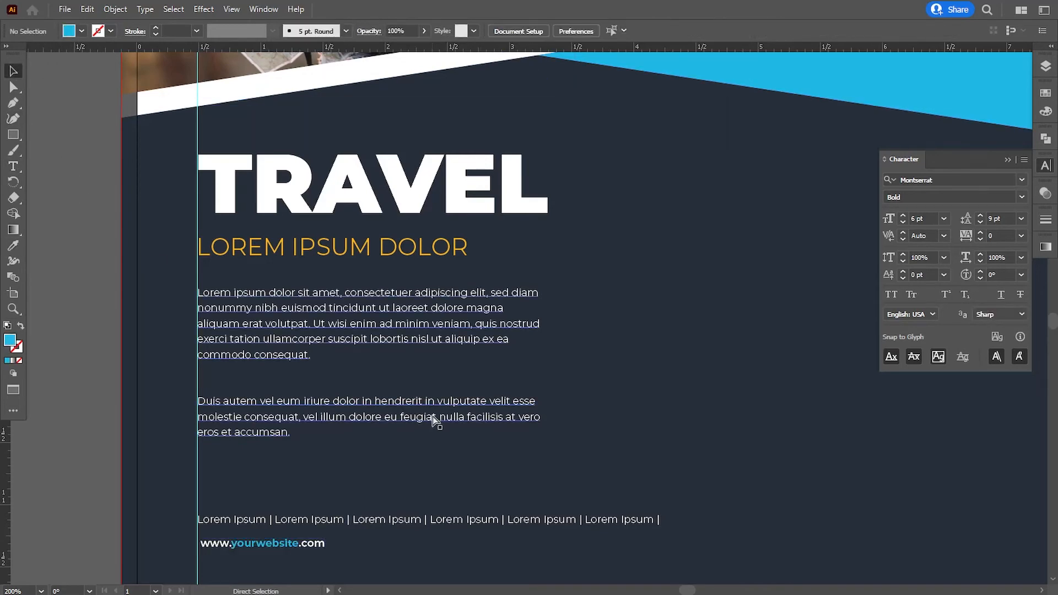
# - Draw a small white square in the empty dark area to the right of the LOREM IPSUM DOLOR subtitle
pyautogui.hotkey('ctrl', '-')
pyautogui.hotkey('ctrl', '-')
pyautogui.hotkey('ctrl', '+')
pyautogui.moveTo(413, 511); pyautogui.dragTo(367, 497)
pyautogui.moveTo(361, 452); pyautogui.dragTo(361, 455)
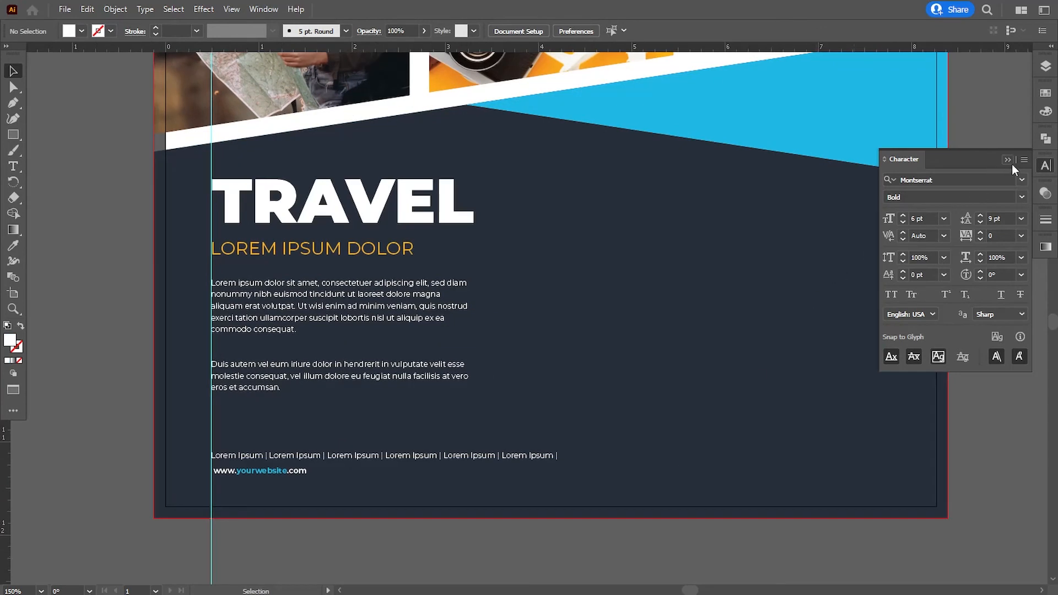
pyautogui.click(1008, 160)
pyautogui.moveTo(685, 274); pyautogui.dragTo(635, 284)
pyautogui.click(13, 135)
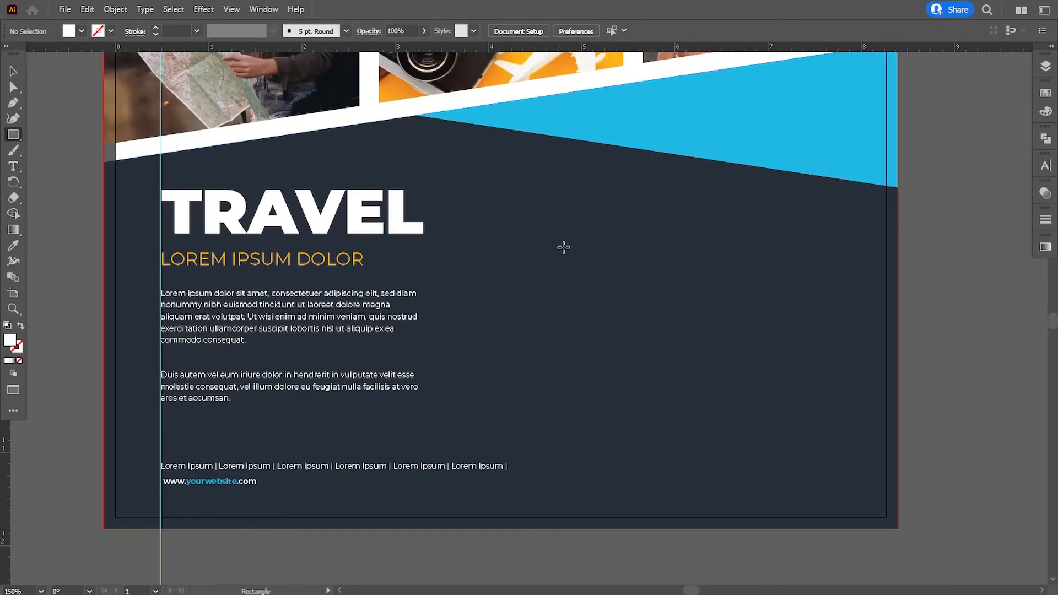
pyautogui.moveTo(559, 245)
pyautogui.mouseDown()
pyautogui.moveTo(604, 307)
pyautogui.moveTo(601, 285)
pyautogui.mouseUp()
pyautogui.click(13, 72)
pyautogui.click(68, 147)
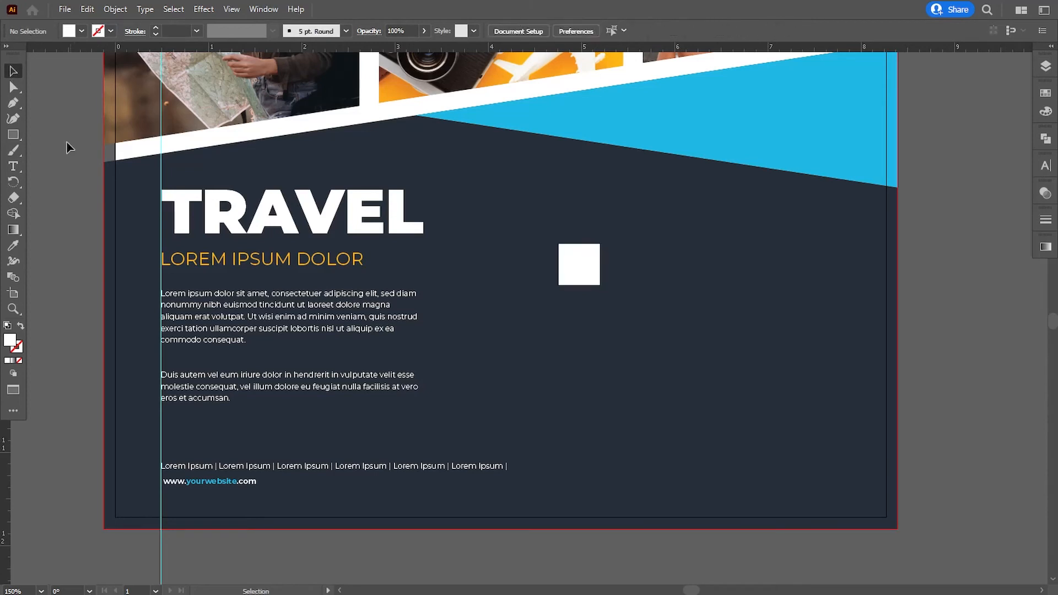
# - Add the heading "Lorem ipsum dolor" to the right of the white square and fill it with white
pyautogui.click(14, 165)
pyautogui.click(636, 265)
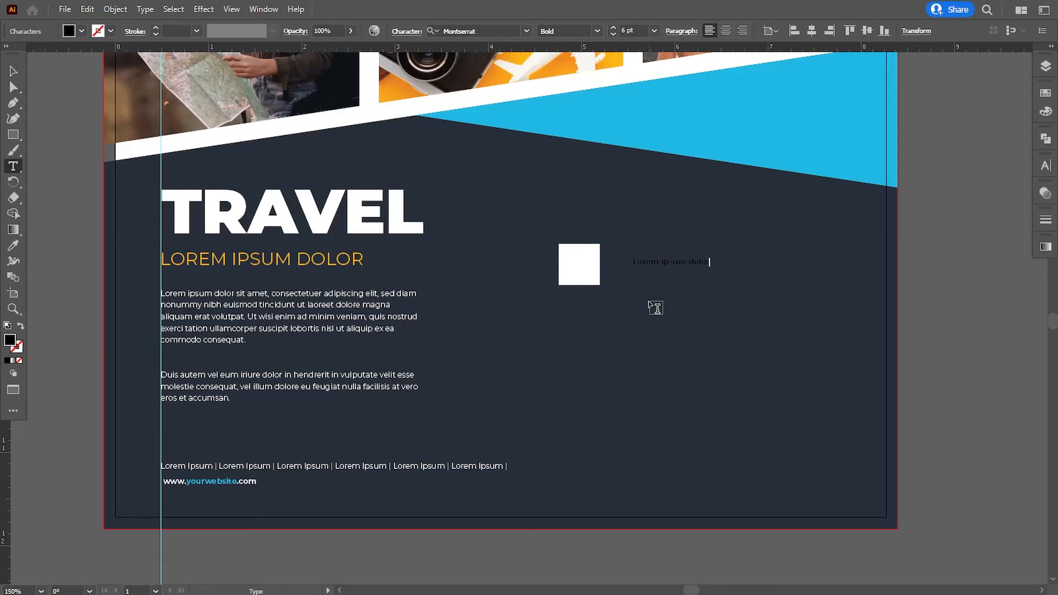
pyautogui.hotkey('ctrl', 'a')
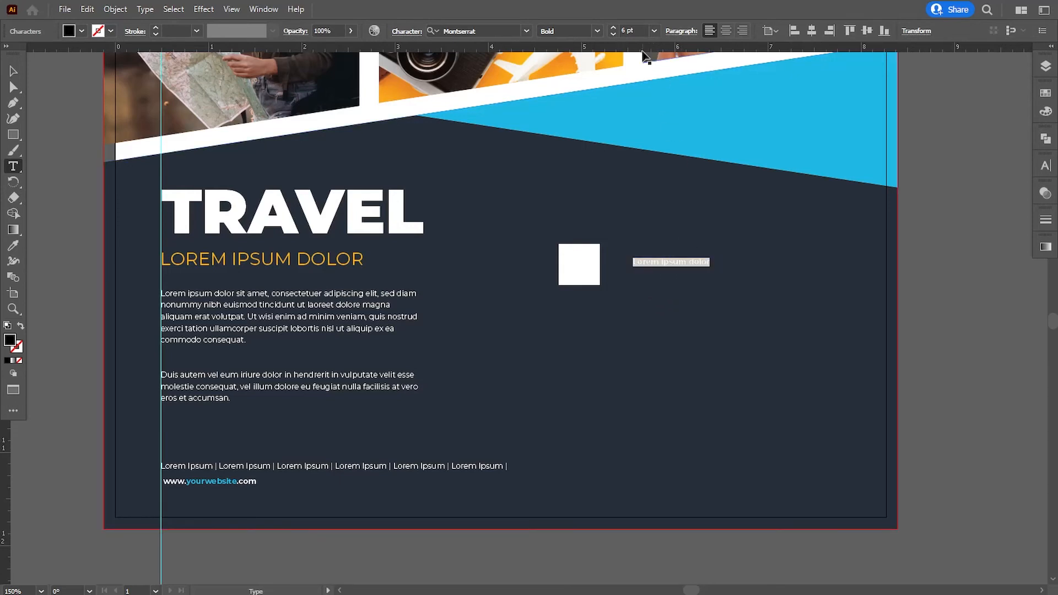
pyautogui.doubleClick(9, 340)
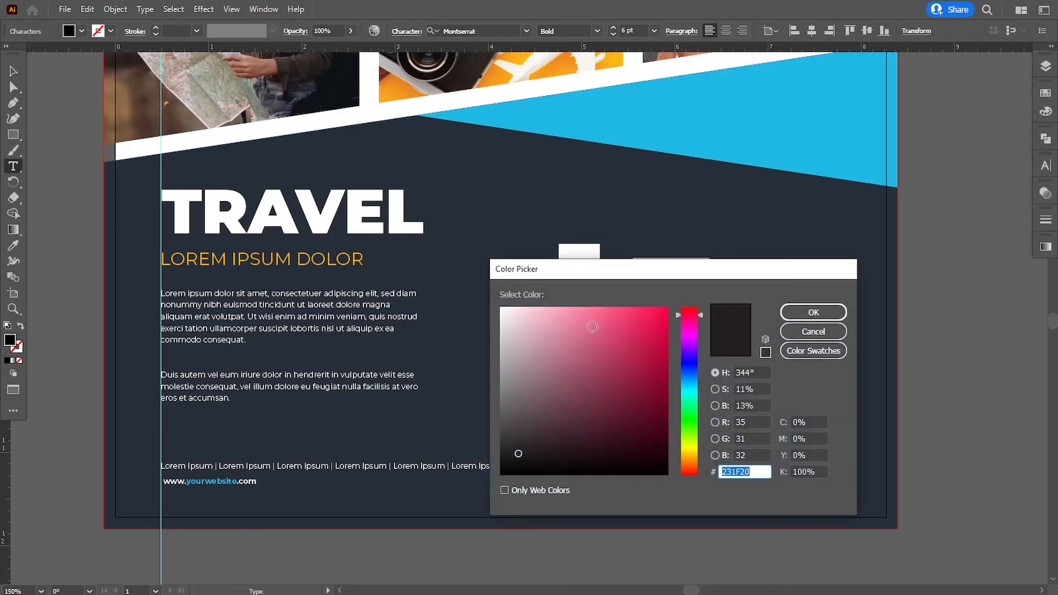
pyautogui.moveTo(526, 325); pyautogui.dragTo(499, 306)
pyautogui.click(798, 316)
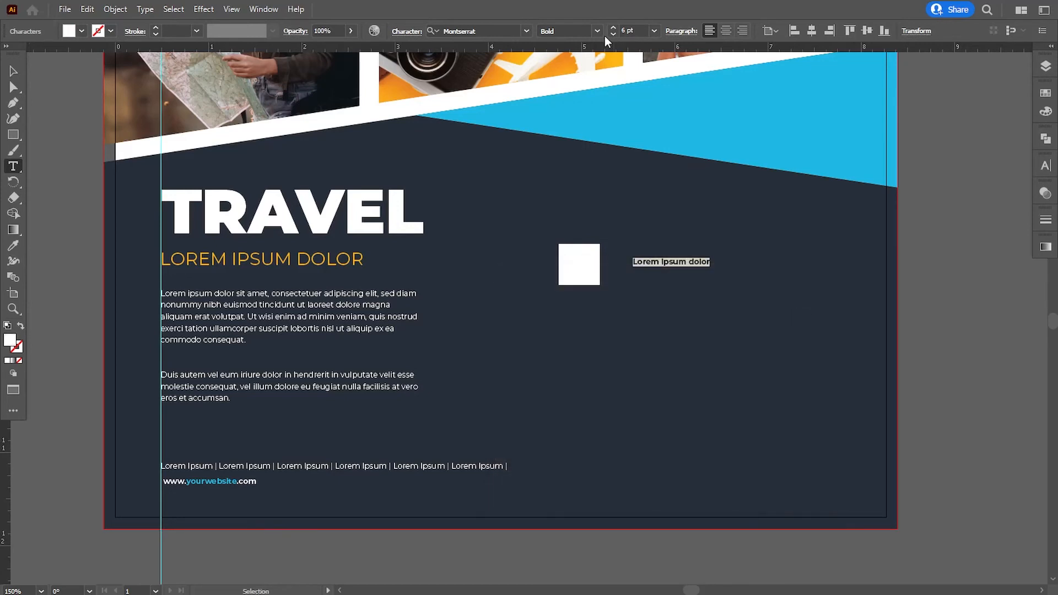
# - Set the new heading's size to 10 pt and move it close beside the upper part of the white square
pyautogui.press('Up')
pyautogui.press('Up')
pyautogui.press('Up')
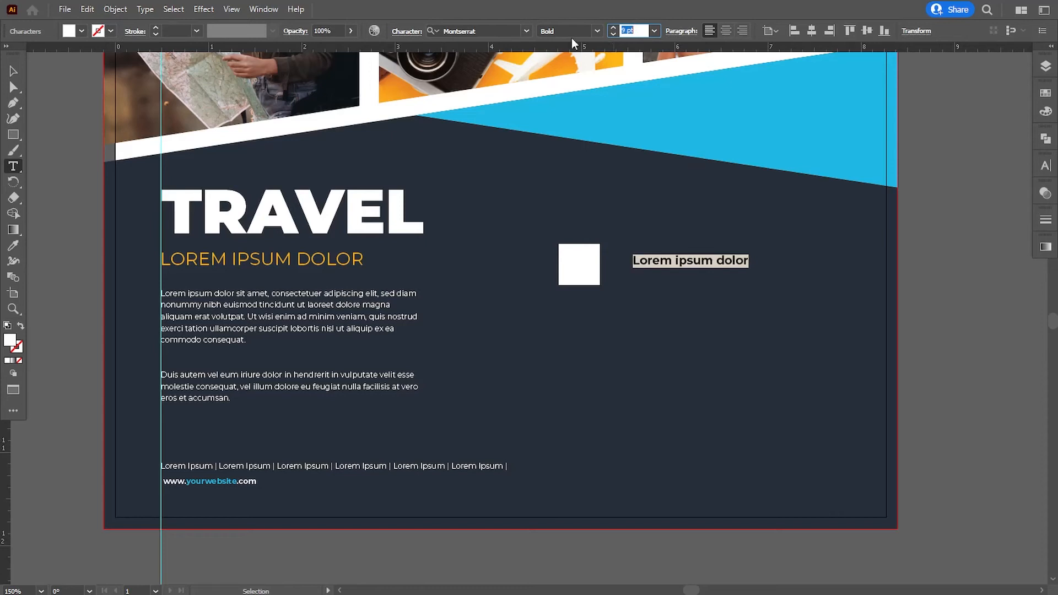
pyautogui.press('Up')
pyautogui.click(13, 71)
pyautogui.click(706, 303)
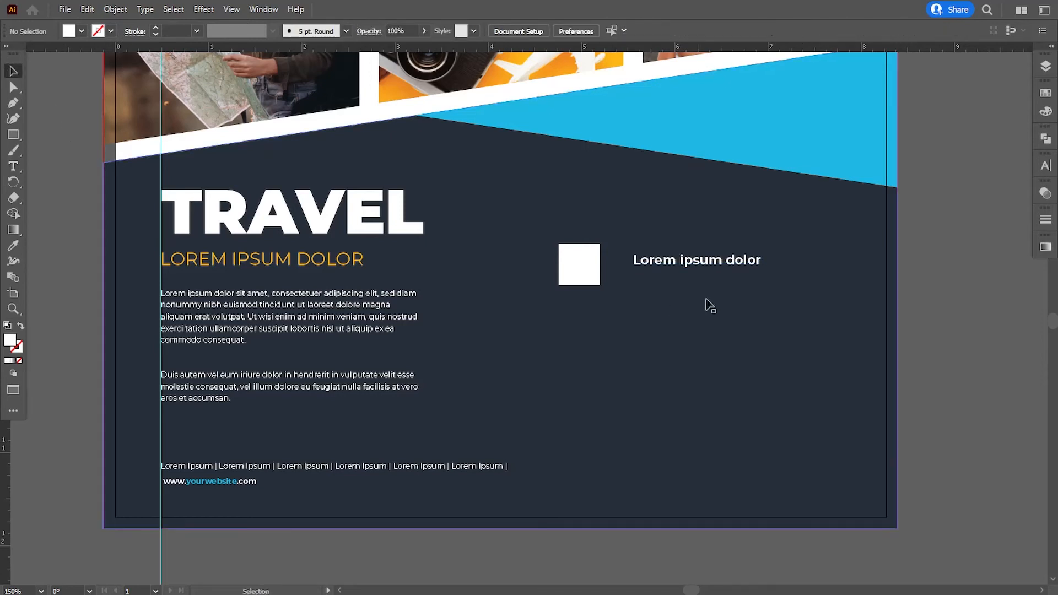
pyautogui.moveTo(665, 270)
pyautogui.mouseDown()
pyautogui.moveTo(635, 259)
pyautogui.moveTo(648, 260)
pyautogui.mouseUp()
pyautogui.click(70, 229)
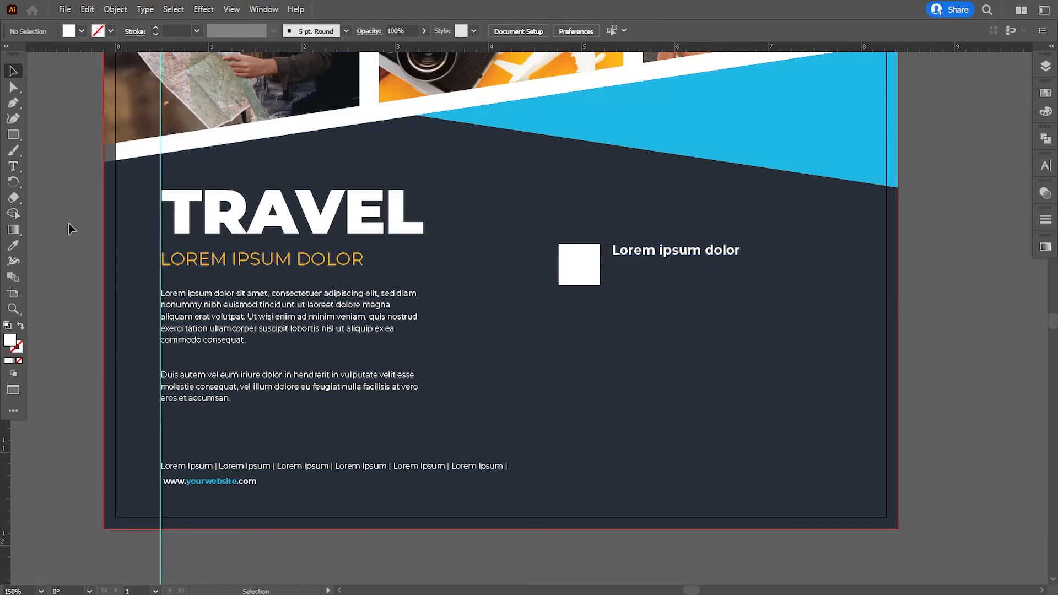
# - Add a two-line Lorem ipsum text frame beneath the new heading, in white Montserrat Light at 5 pt with 6 pt leading
pyautogui.click(13, 166)
pyautogui.moveTo(615, 266); pyautogui.dragTo(742, 283)
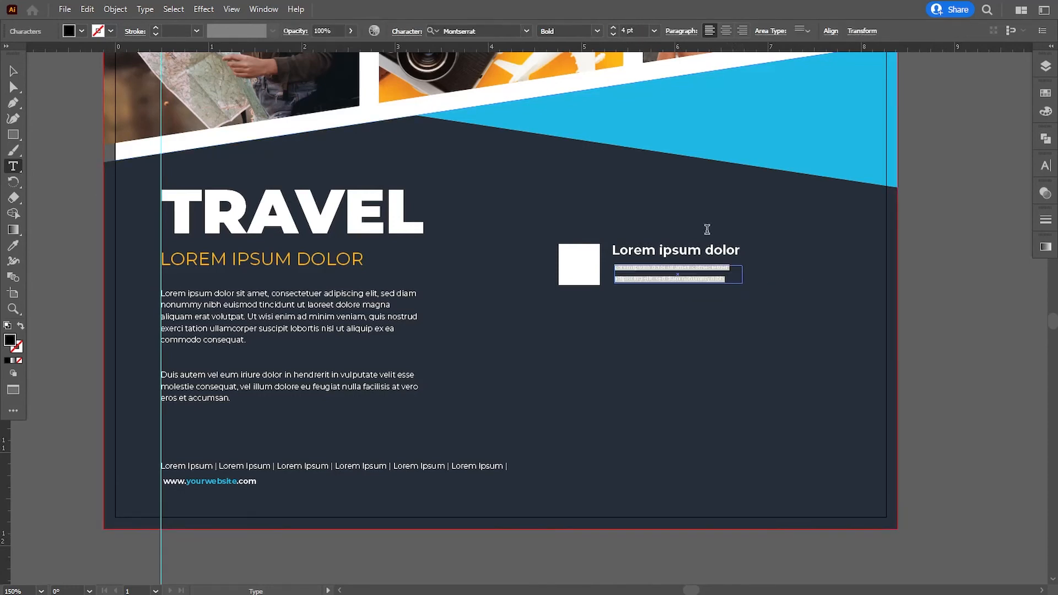
pyautogui.click(631, 30)
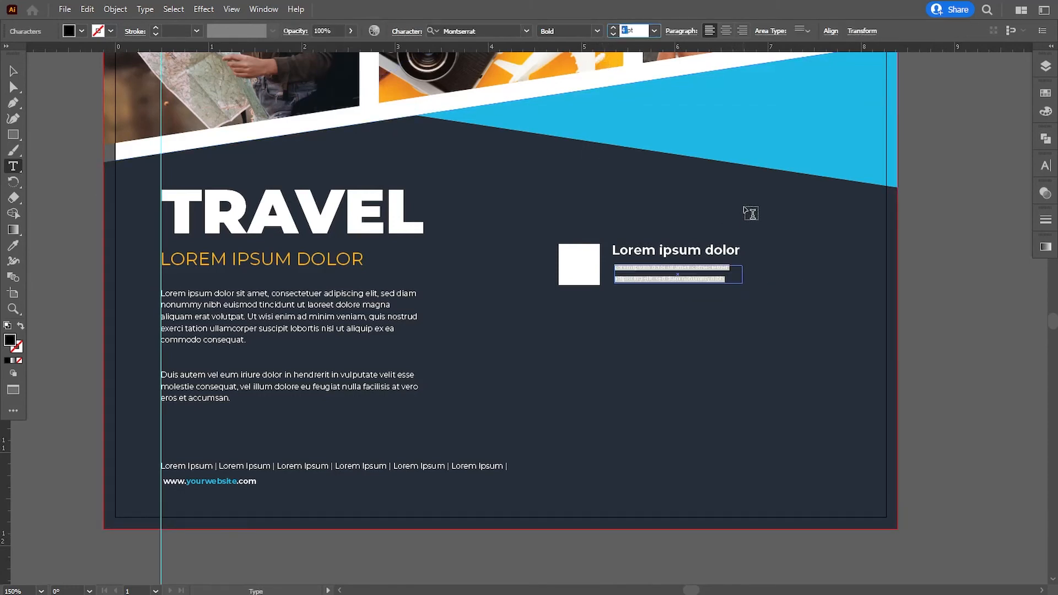
pyautogui.press('Up')
pyautogui.press('Down')
pyautogui.hotkey('ctrl', '+')
pyautogui.hotkey('ctrl', 't')
pyautogui.moveTo(108, 293); pyautogui.dragTo(212, 324)
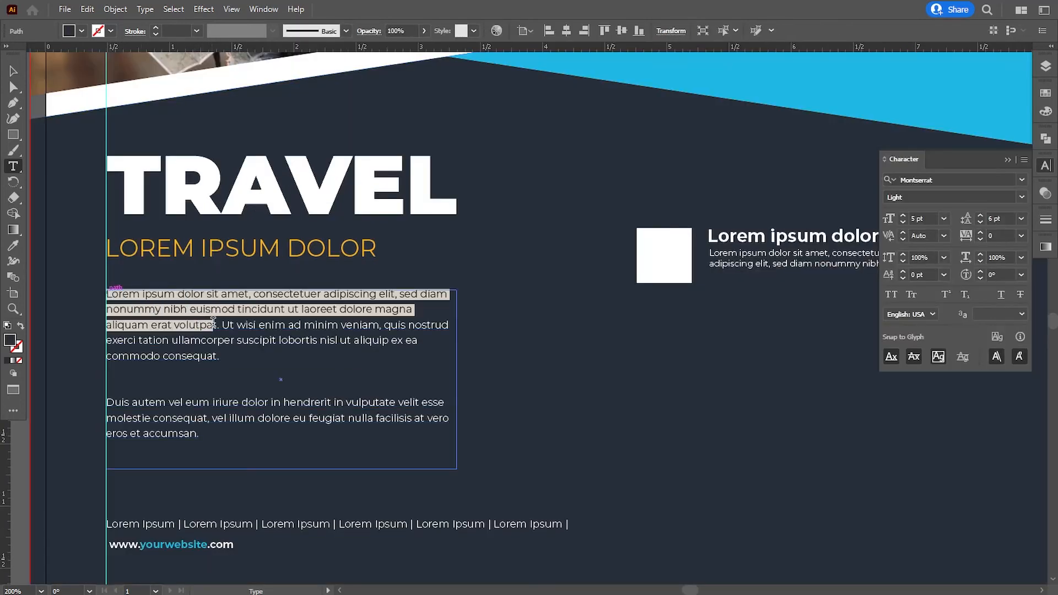
pyautogui.press('Escape')
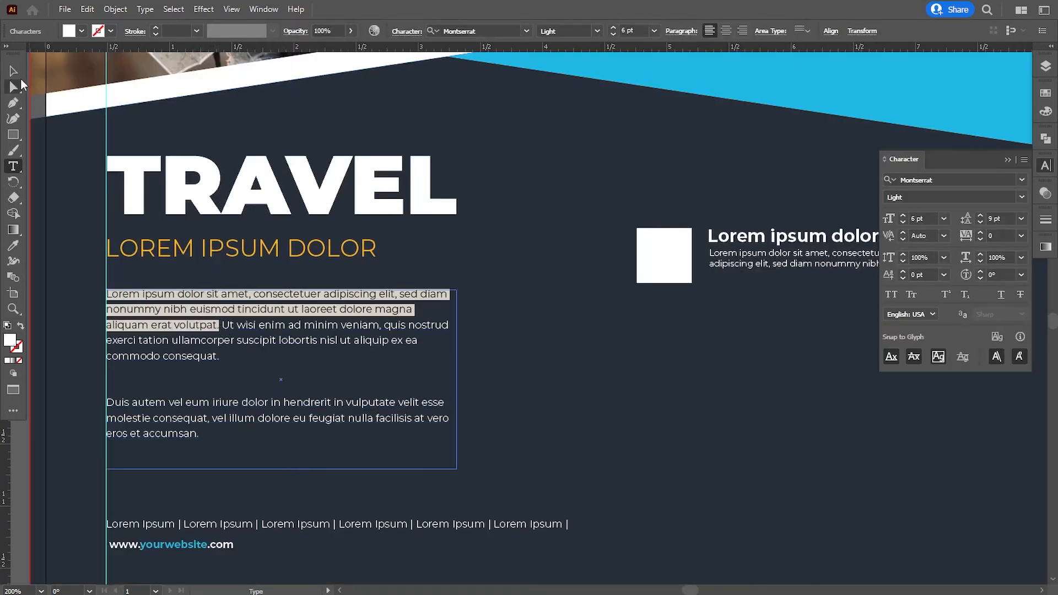
# - Replace the small text beneath the "Lorem ipsum dolor" heading with the copied opening body sentence and make its frame three lines tall
pyautogui.moveTo(700, 329); pyautogui.dragTo(413, 336)
pyautogui.doubleClick(431, 259)
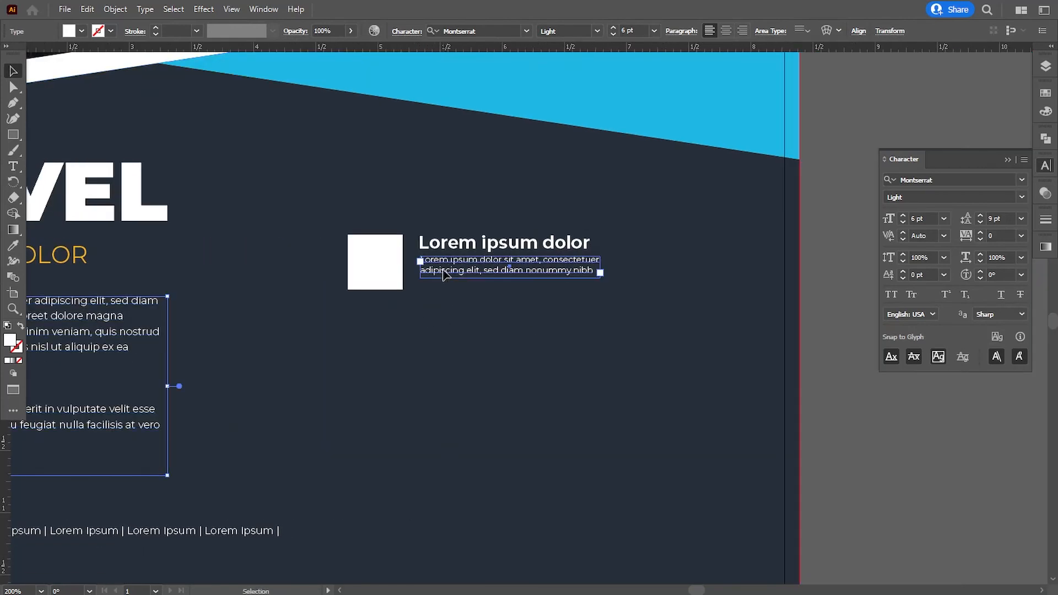
pyautogui.hotkey('ctrl', 'a')
pyautogui.hotkey('ctrl', 'shift', '.')
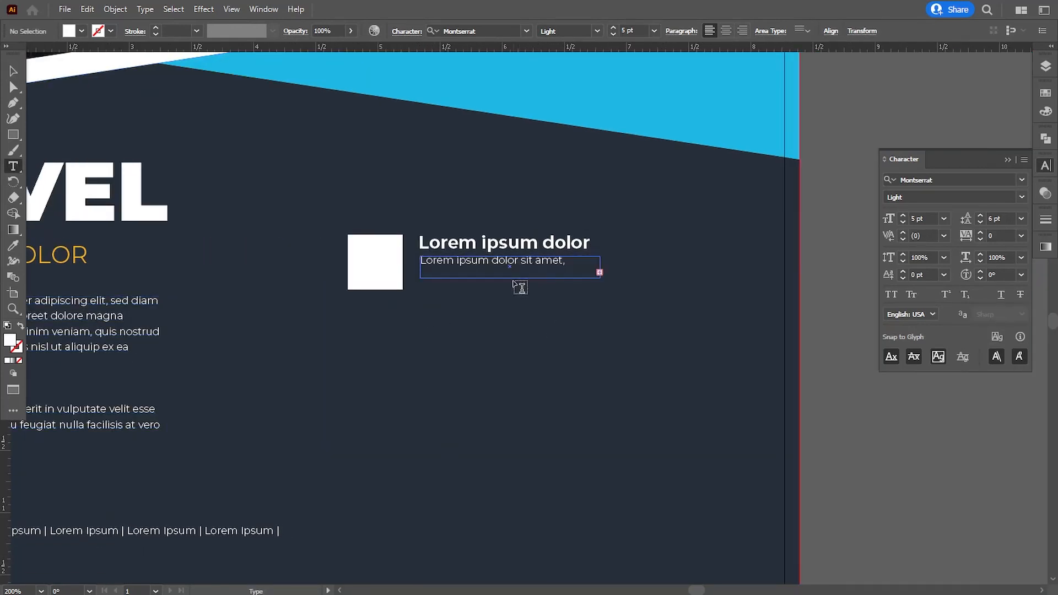
pyautogui.press('Escape')
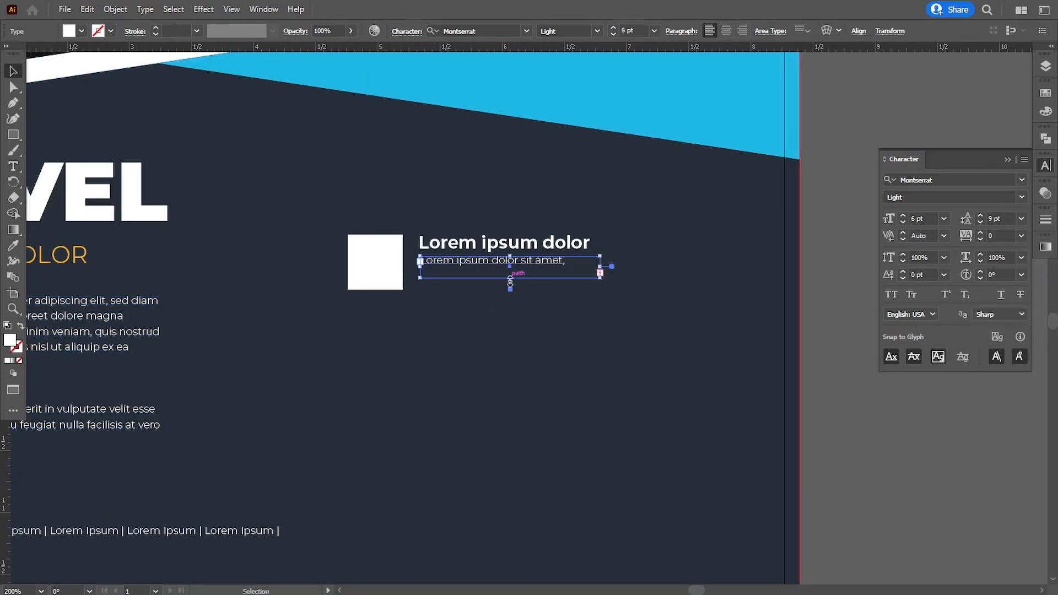
pyautogui.moveTo(510, 282); pyautogui.dragTo(508, 299)
# - Set the small text beneath the heading to 5 pt with 7 pt leading, and trim its frame height to fit
pyautogui.doubleClick(624, 30)
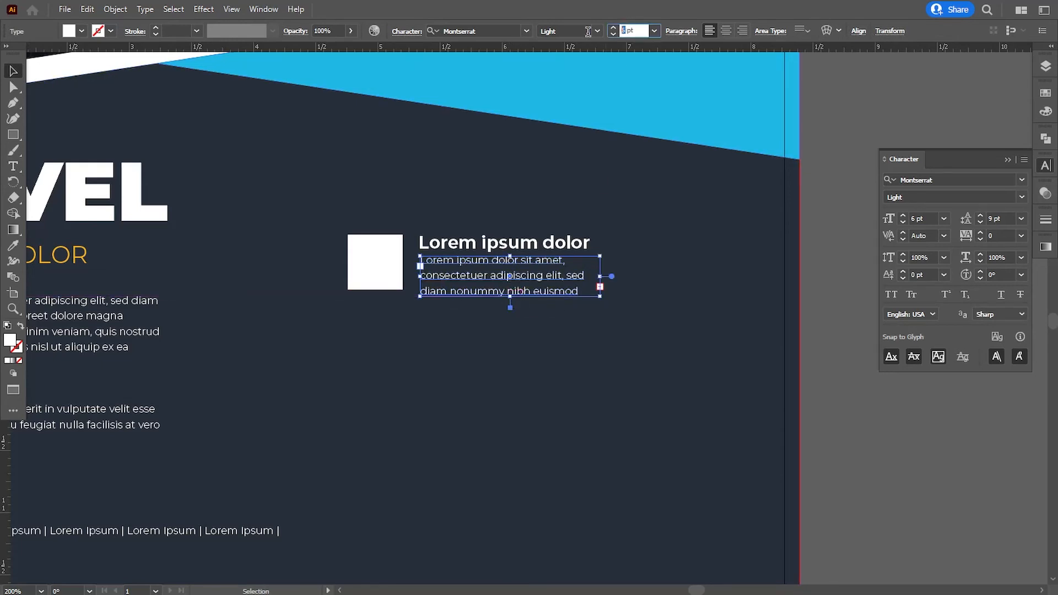
pyautogui.write('5')
pyautogui.press('Return')
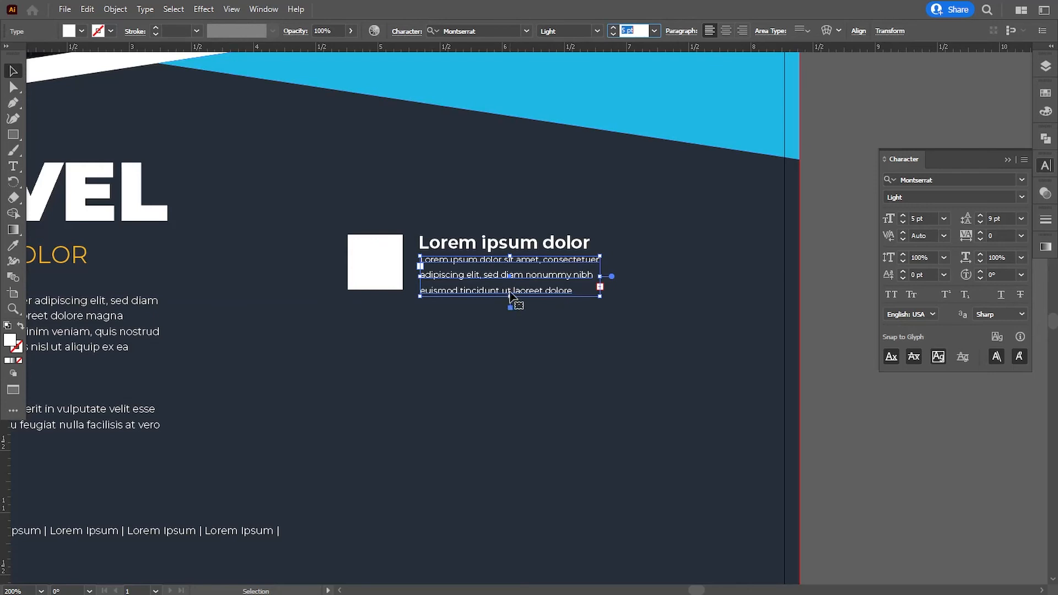
pyautogui.moveTo(510, 298); pyautogui.dragTo(510, 291)
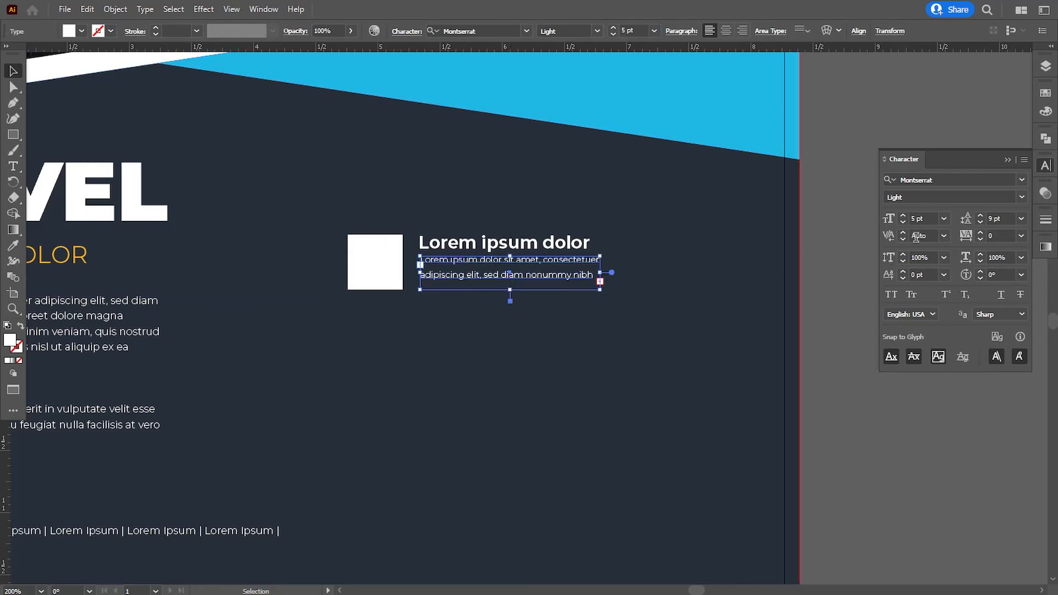
pyautogui.click(980, 223)
pyautogui.click(981, 223)
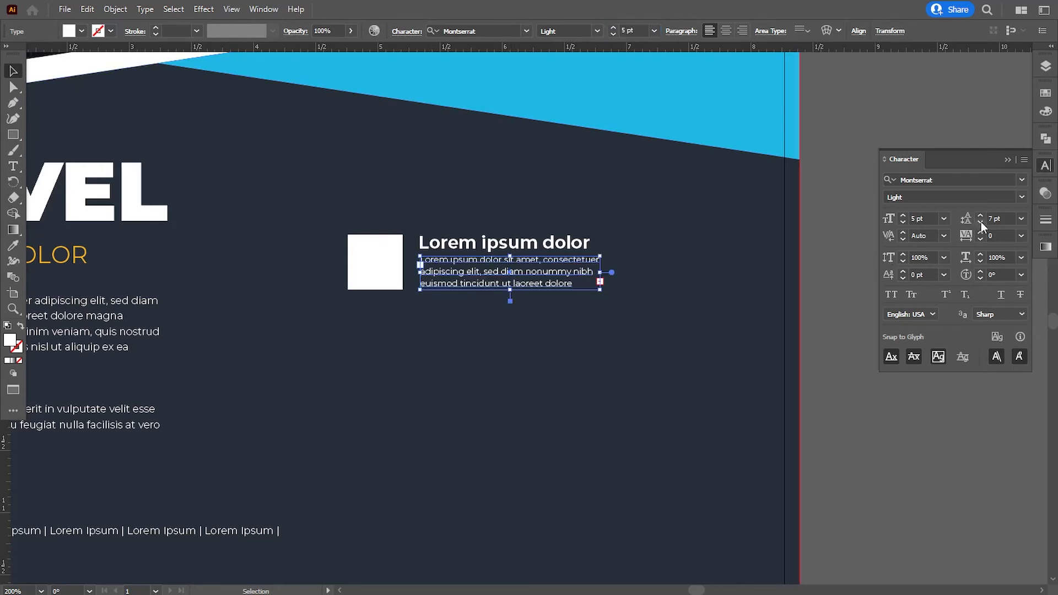
pyautogui.click(821, 346)
# - Extend the heading to "Lorem ipsum dolor amet" and widen the text frame beneath it to match the heading's width
pyautogui.moveTo(518, 346); pyautogui.dragTo(583, 254)
pyautogui.press('t')
pyautogui.click(682, 167)
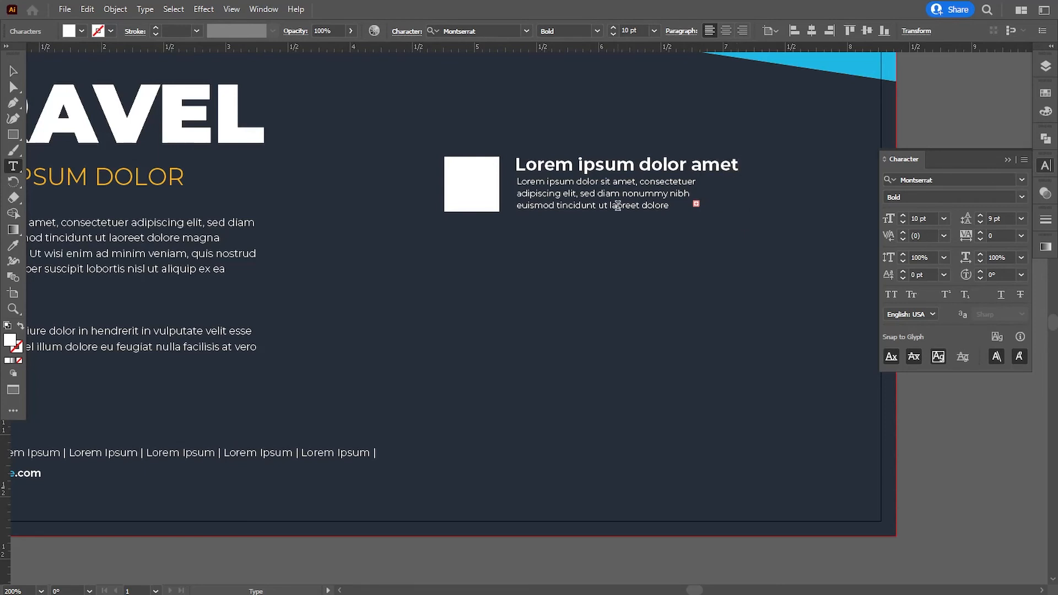
pyautogui.press('Escape')
pyautogui.click(663, 203)
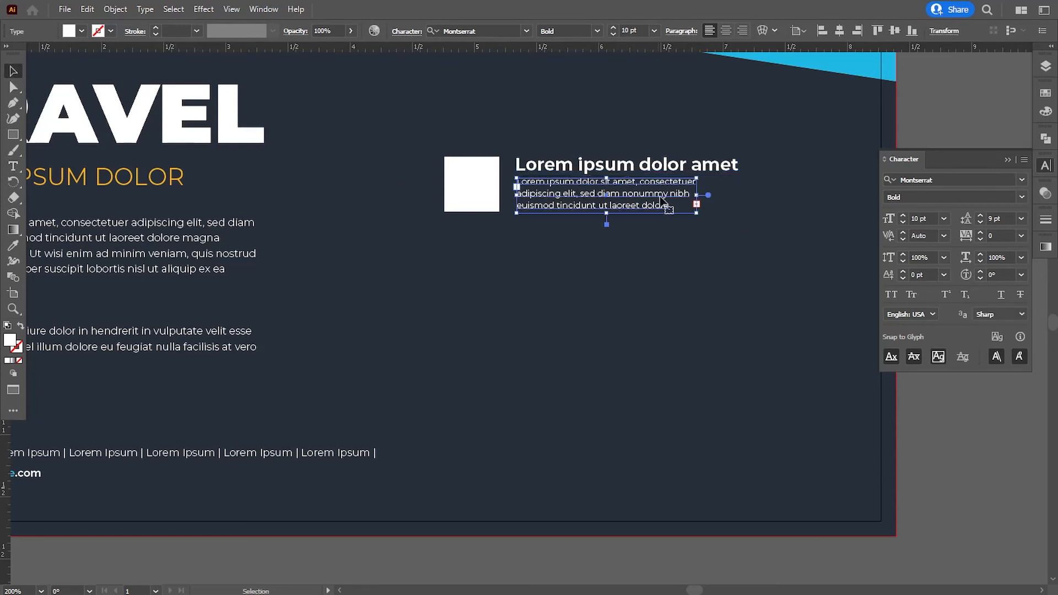
pyautogui.moveTo(697, 195); pyautogui.dragTo(748, 197)
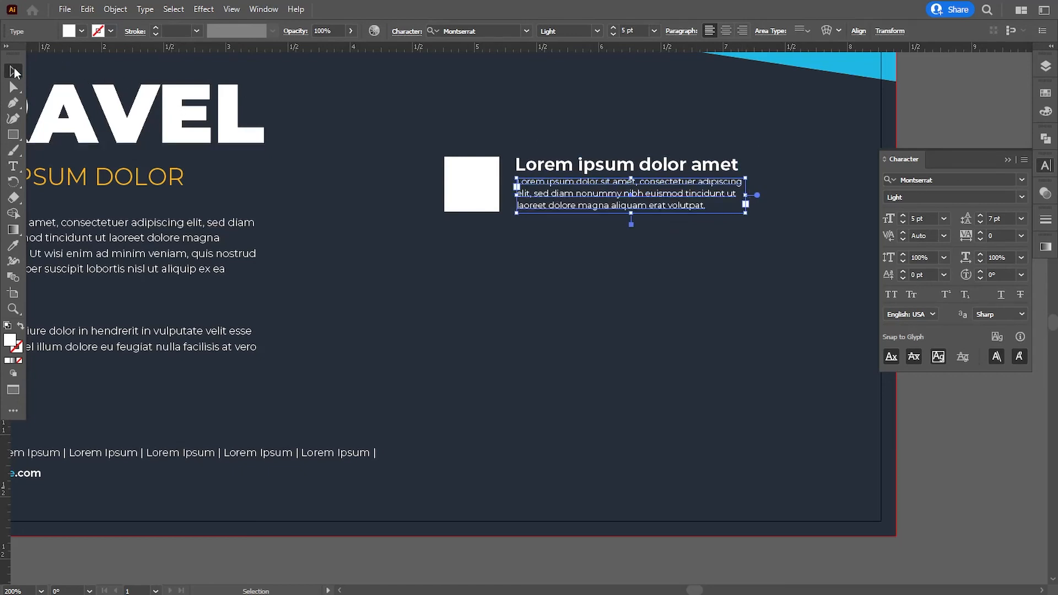
pyautogui.click(974, 462)
# - Duplicate the feature entry's white square, heading and text downward to make a column of three evenly spaced entries
pyautogui.click(588, 193)
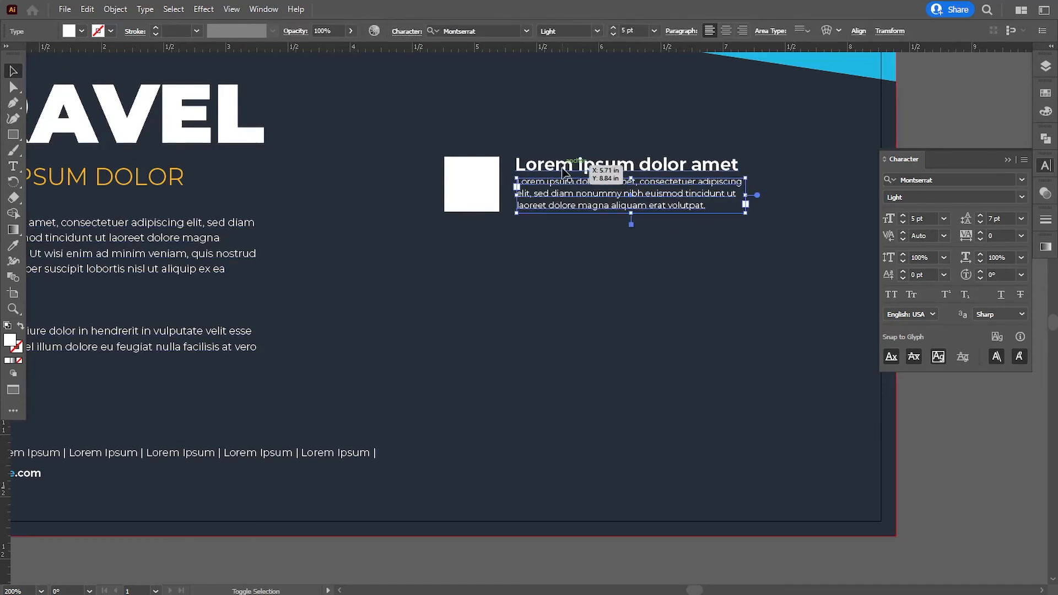
pyautogui.keyDown('shift'); pyautogui.click(592, 166); pyautogui.keyUp('shift')
pyautogui.keyDown('shift'); pyautogui.click(471, 181); pyautogui.keyUp('shift')
pyautogui.moveTo(470, 182); pyautogui.dragTo(477, 359)
pyautogui.hotkey('ctrl', '-')
pyautogui.hotkey('ctrl', '-')
pyautogui.hotkey('ctrl', '-')
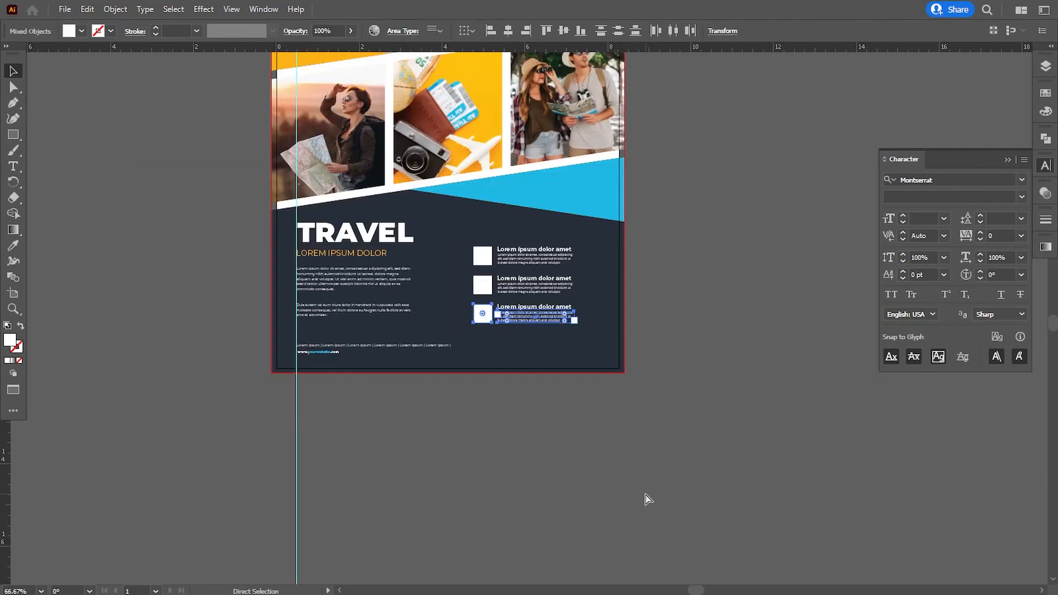
# - Select all three feature entries, enlarge them together proportionally and shift them slightly left
pyautogui.hotkey('ctrl', '=')
pyautogui.keyDown('shift'); pyautogui.click(461, 284); pyautogui.keyUp('shift')
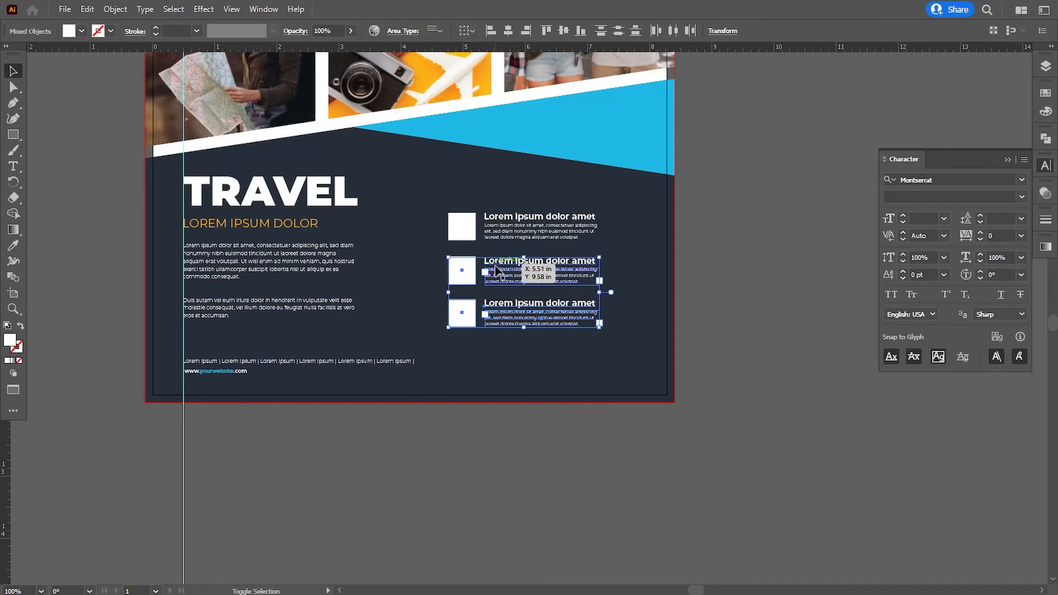
pyautogui.keyDown('shift'); pyautogui.click(500, 217); pyautogui.keyUp('shift')
pyautogui.keyDown('shift'); pyautogui.click(471, 222); pyautogui.keyUp('shift')
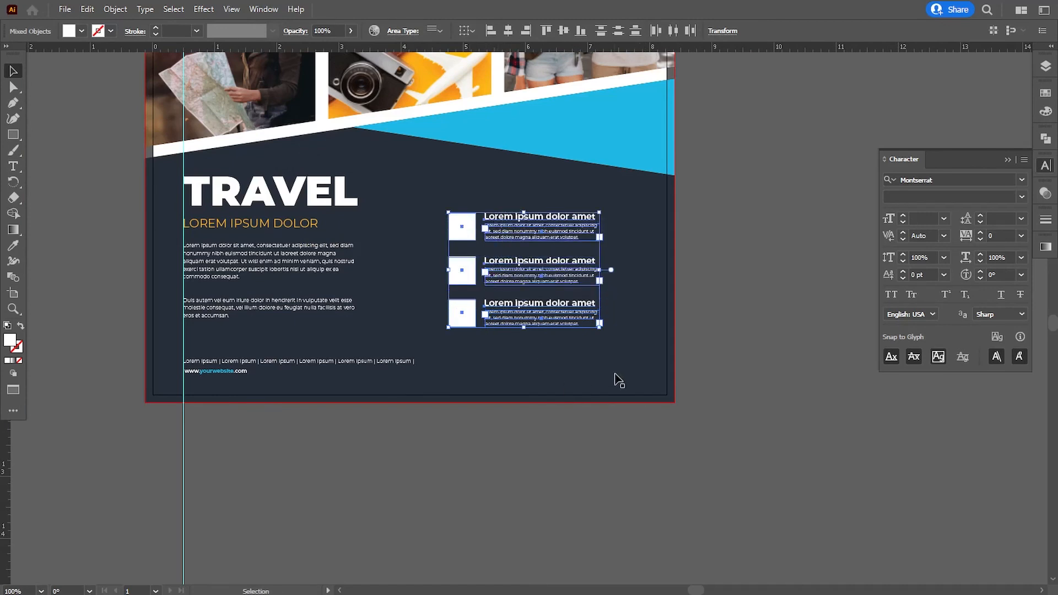
pyautogui.moveTo(600, 327); pyautogui.dragTo(619, 341)
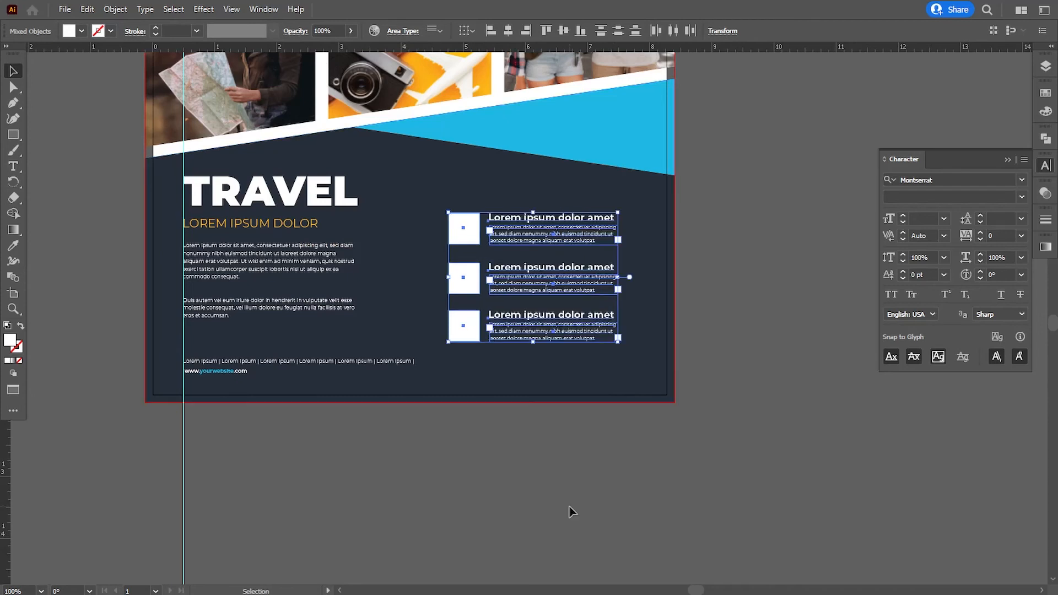
pyautogui.hotkey('shift', 'Left')
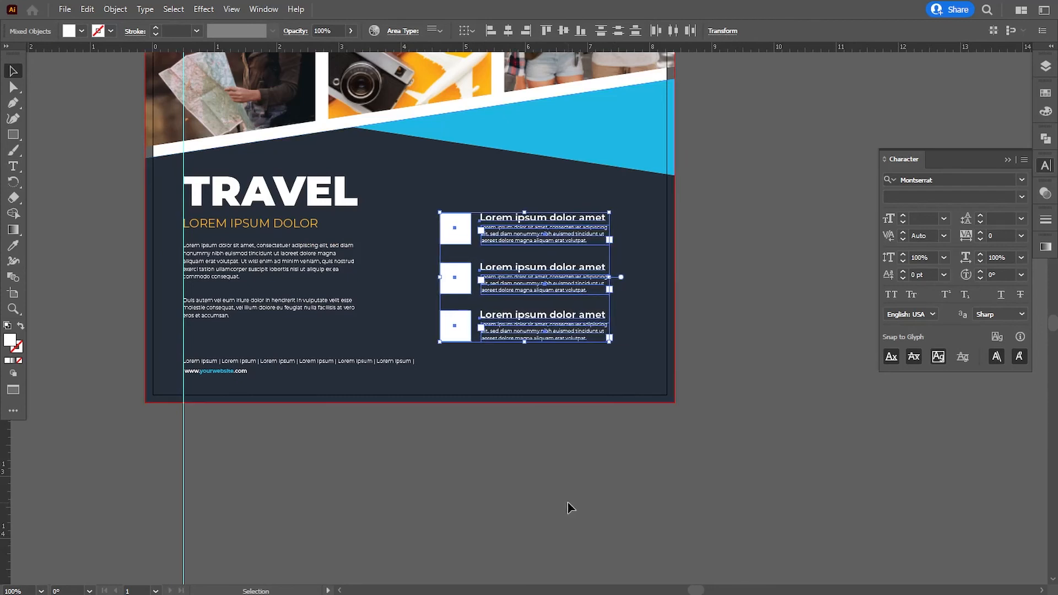
pyautogui.press('Right')
# - Enlarge the "Lorem Ipsum |" link line and the website line together
pyautogui.moveTo(184, 359); pyautogui.dragTo(457, 381)
pyautogui.click(421, 471)
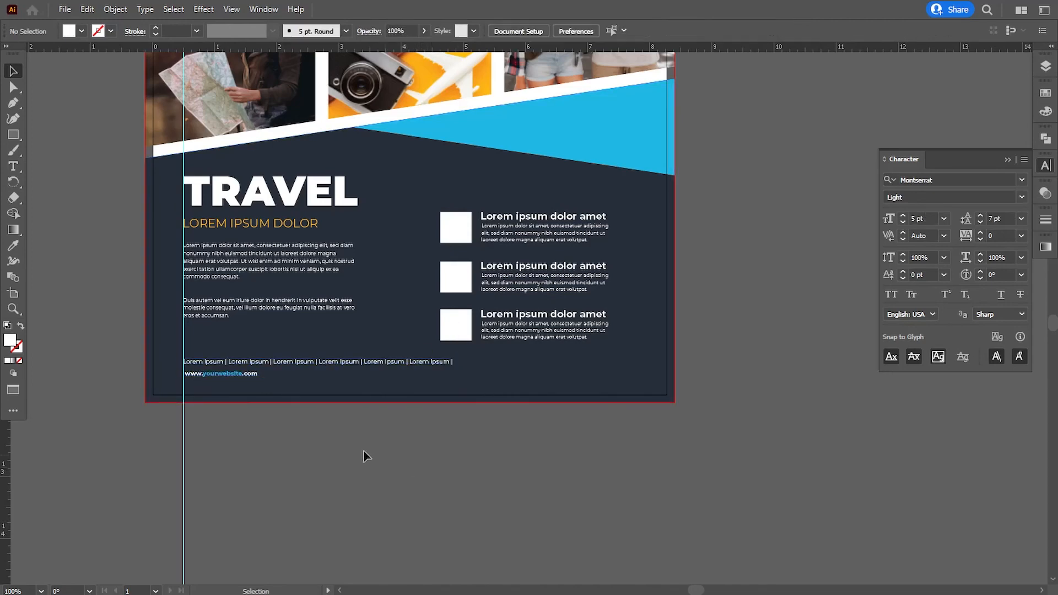
pyautogui.press('space')
pyautogui.moveTo(292, 439); pyautogui.dragTo(323, 457)
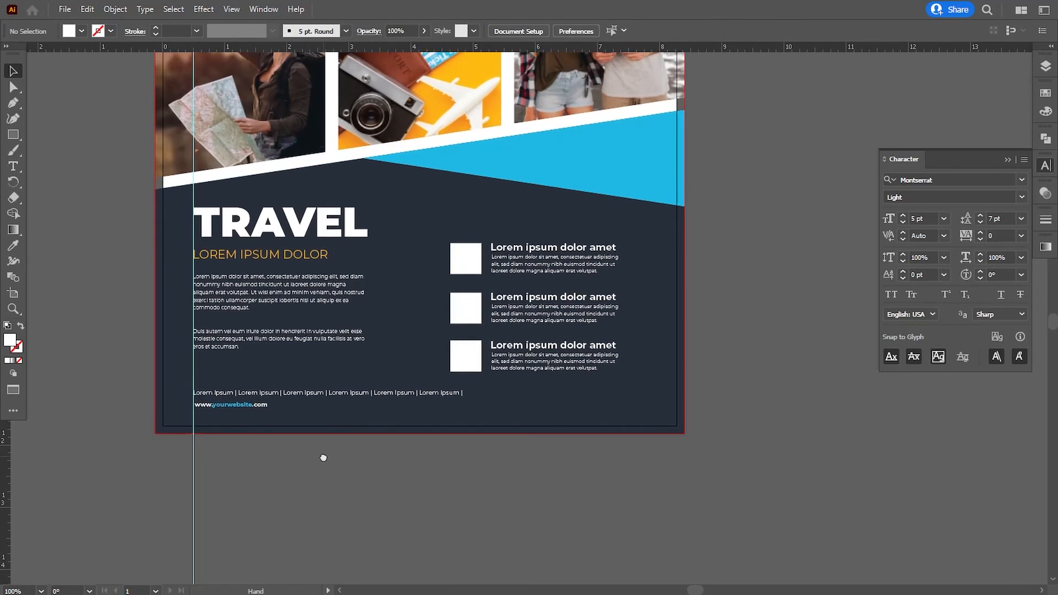
pyautogui.moveTo(297, 367); pyautogui.dragTo(308, 427)
pyautogui.moveTo(290, 355); pyautogui.dragTo(300, 397)
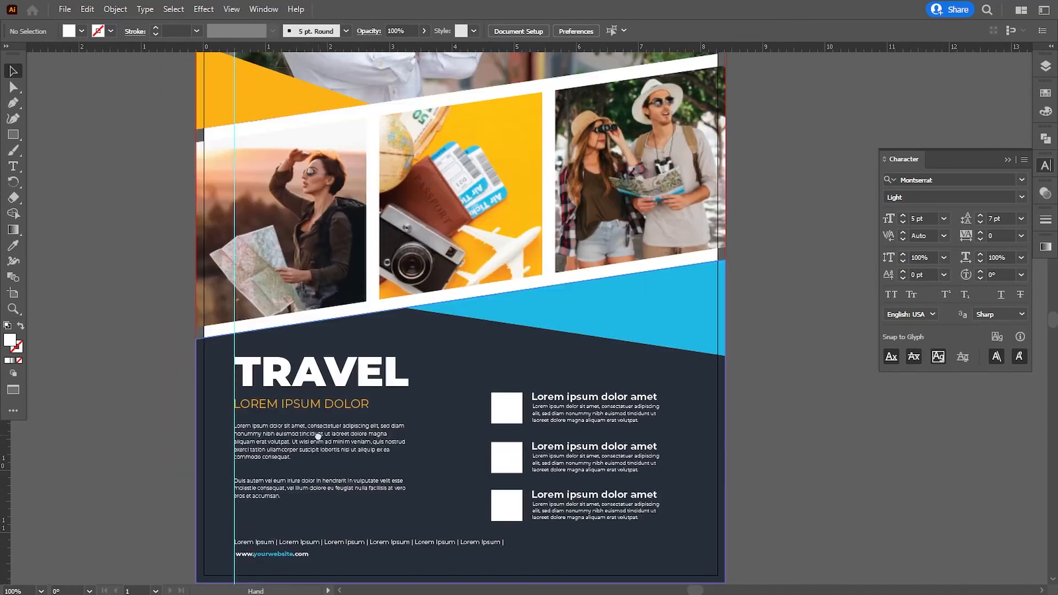
pyautogui.hotkey('ctrl', '-')
pyautogui.hotkey('ctrl', '-')
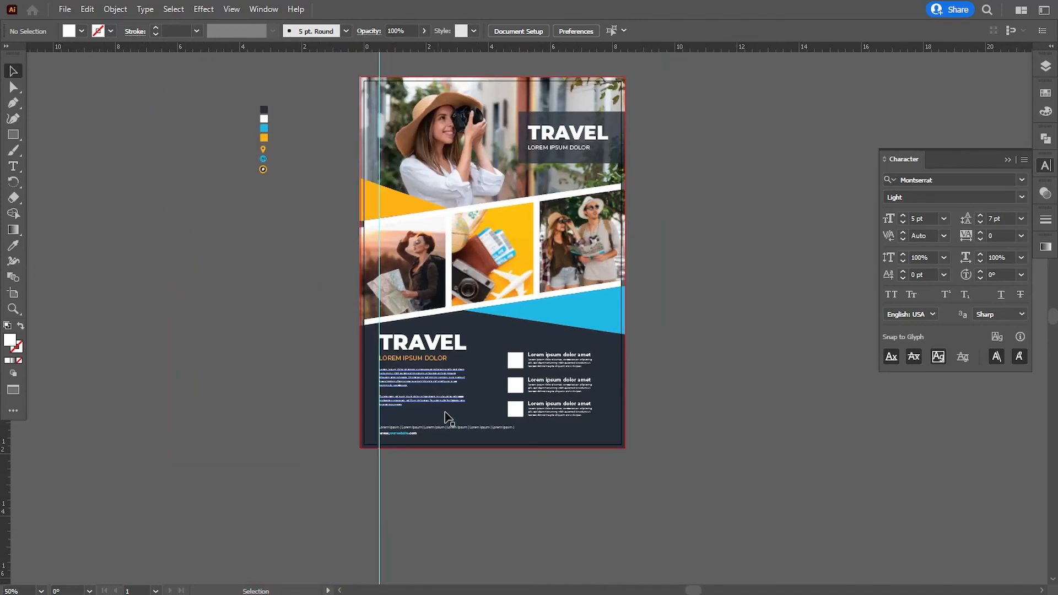
pyautogui.click(515, 365)
pyautogui.keyDown('shift'); pyautogui.click(515, 385); pyautogui.keyUp('shift')
pyautogui.keyDown('shift'); pyautogui.click(515, 410); pyautogui.keyUp('shift')
pyautogui.moveTo(268, 300); pyautogui.dragTo(268, 360)
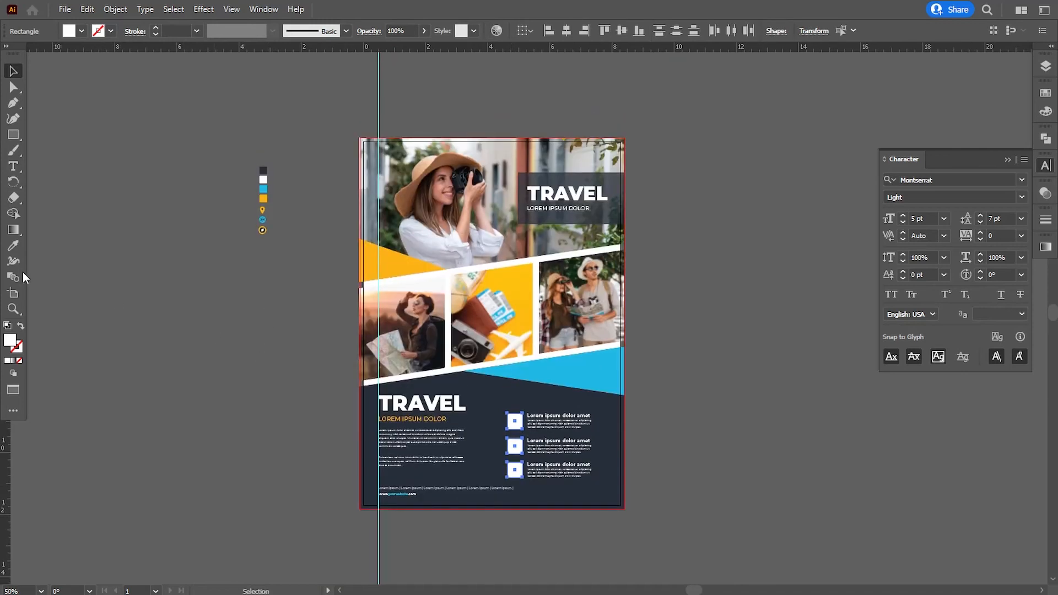
pyautogui.click(13, 247)
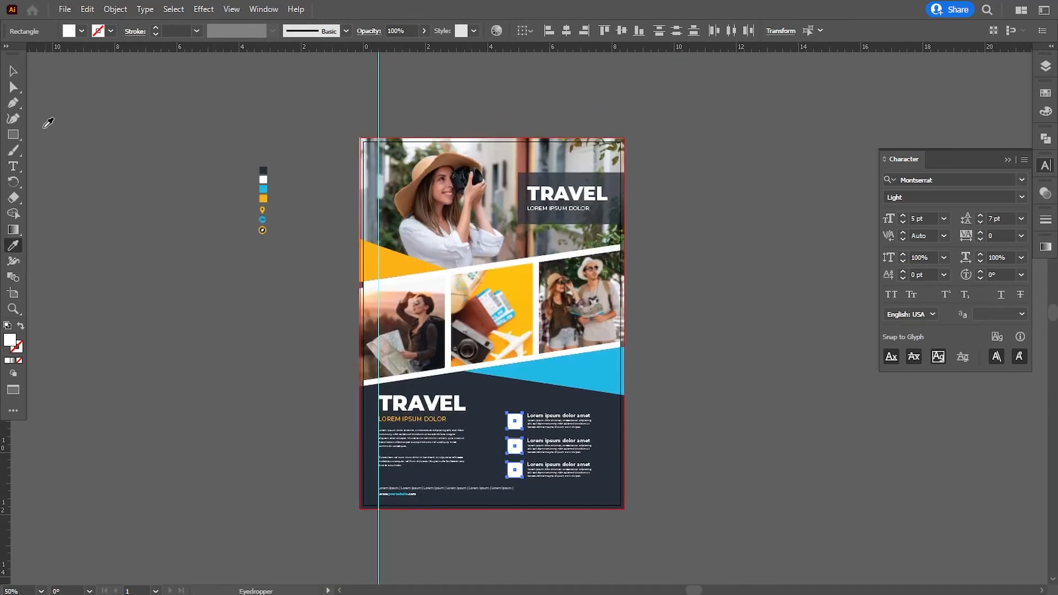
pyautogui.click(12, 72)
pyautogui.click(263, 366)
# - Move the location pin, globe and compass icons onto the white squares and enlarge them together to about 0.49 by 1.77 in
pyautogui.hotkey('ctrl', '+')
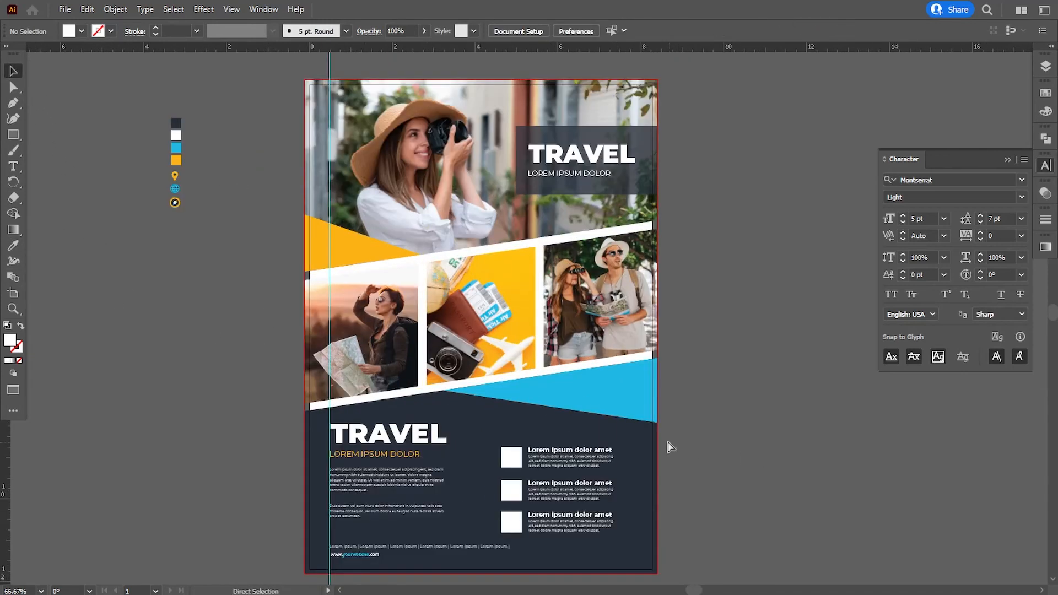
pyautogui.moveTo(180, 205); pyautogui.dragTo(513, 476)
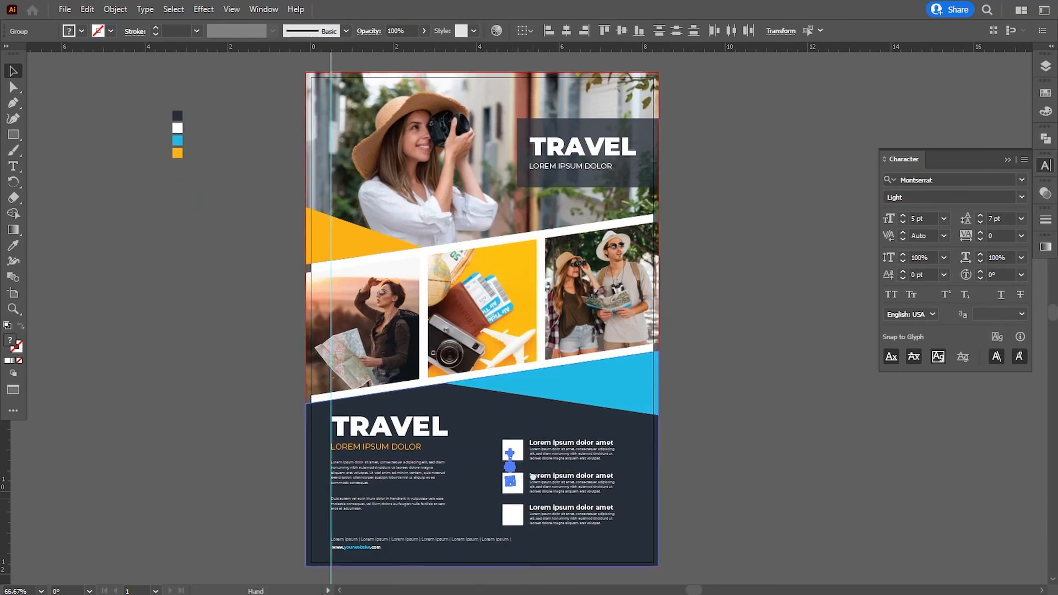
pyautogui.scroll(-5, 558, 386)
pyautogui.hotkey('ctrl', '+')
pyautogui.hotkey('ctrl', '+')
pyautogui.hotkey('ctrl', '+')
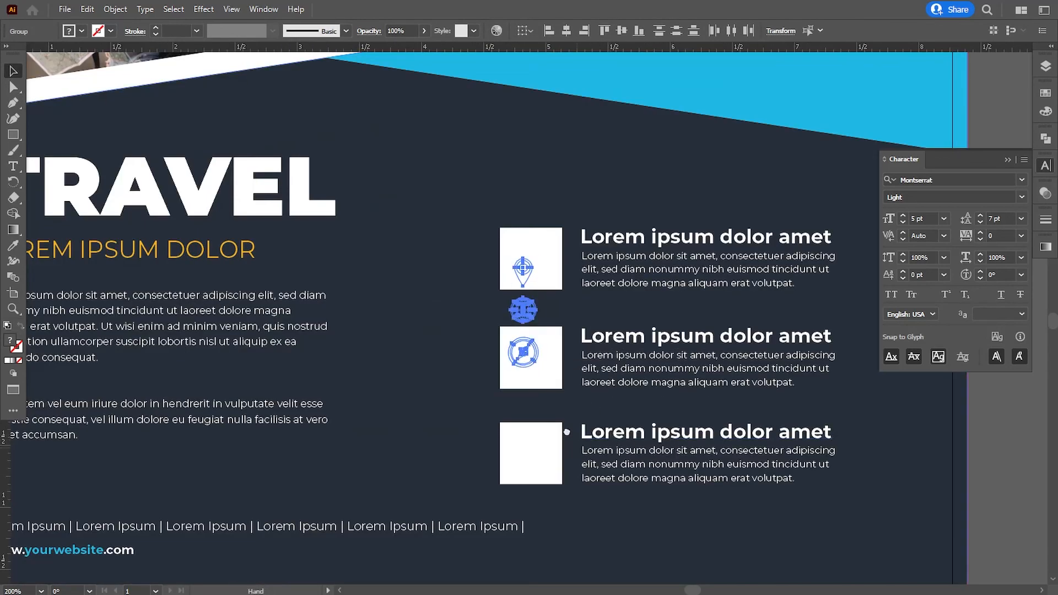
pyautogui.moveTo(568, 433); pyautogui.dragTo(534, 361)
pyautogui.moveTo(503, 295); pyautogui.dragTo(519, 349)
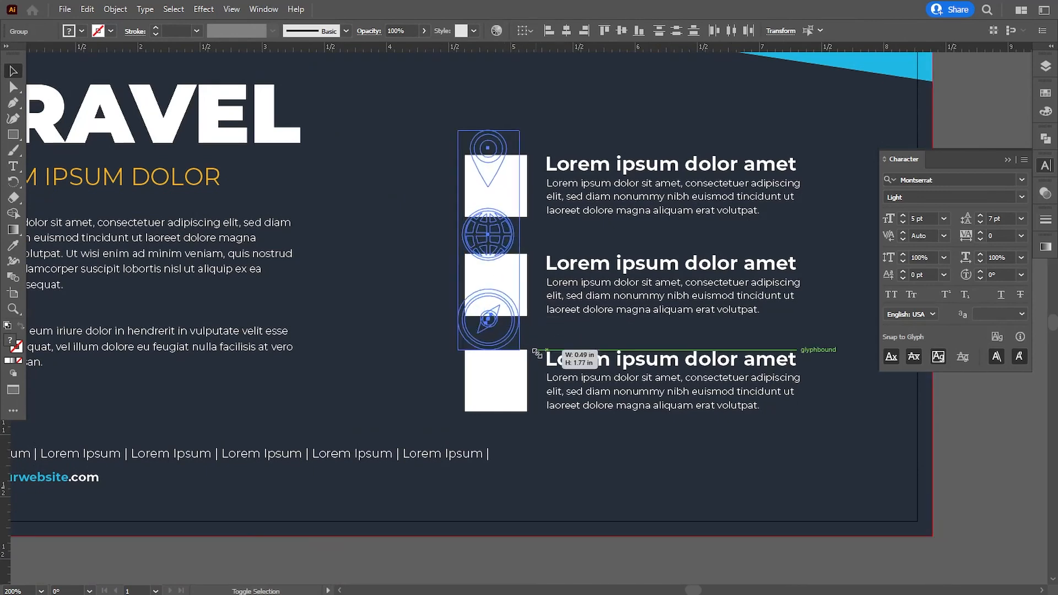
# - Bring the three icons to the front and resize them, centred, to fit just inside the width of the white squares
pyautogui.rightClick(492, 177)
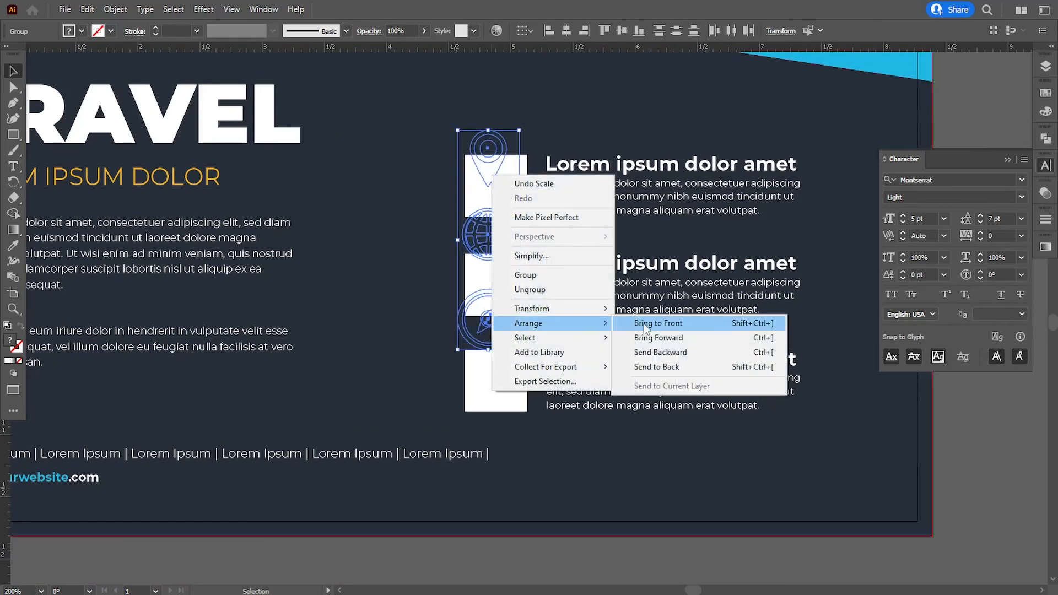
pyautogui.click(643, 323)
pyautogui.moveTo(488, 163); pyautogui.dragTo(521, 165)
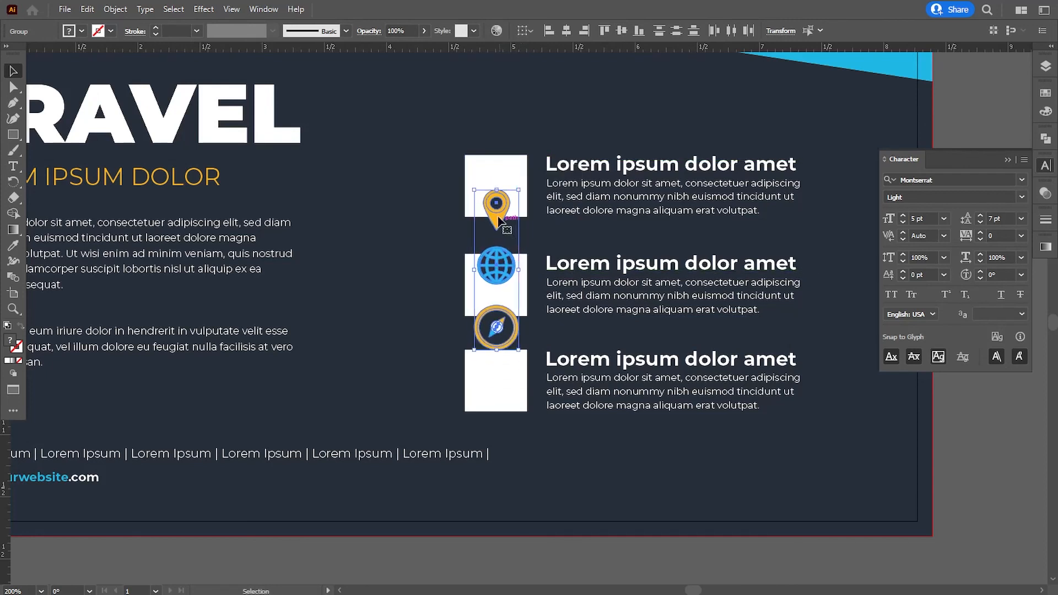
pyautogui.moveTo(497, 217); pyautogui.dragTo(526, 147)
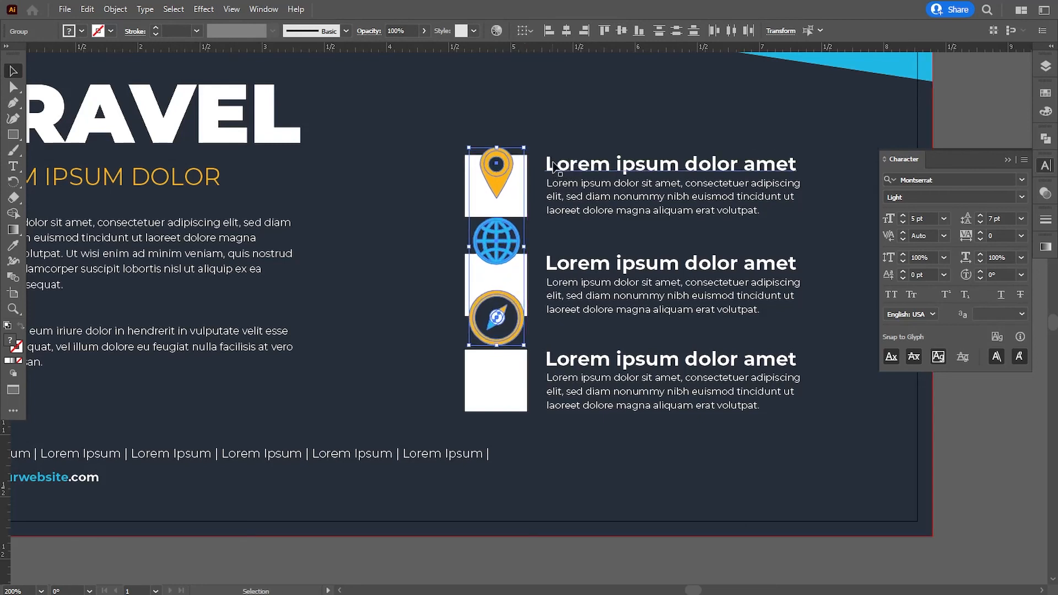
# - Shrink the three icons slightly and nudge them vertically so the location pin sits centred in the first white square
pyautogui.press('Down')
pyautogui.press('Down')
pyautogui.press('Down')
pyautogui.press('Down')
pyautogui.press('Down')
pyautogui.press('Down')
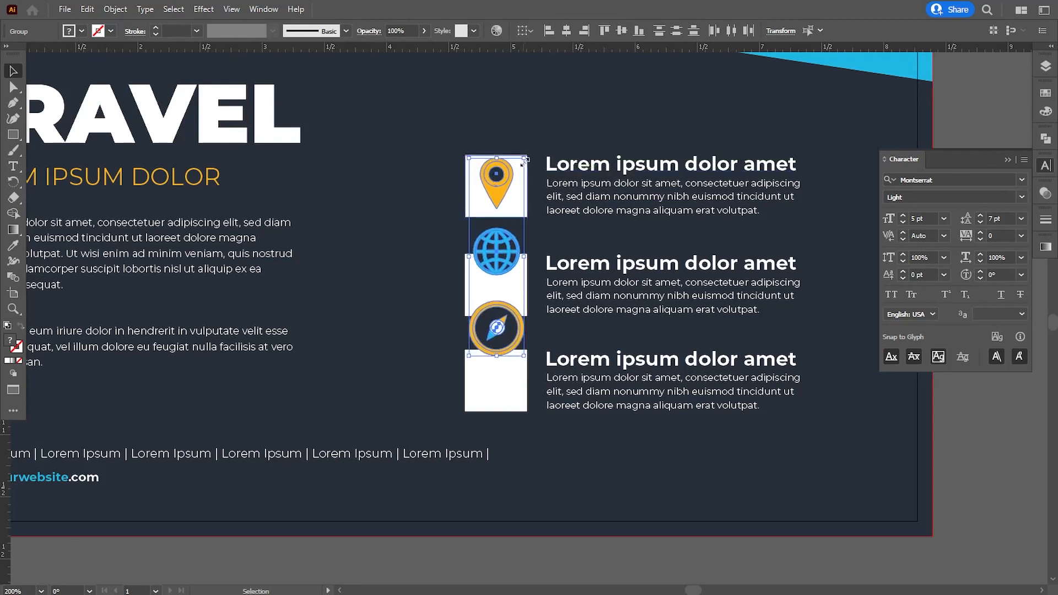
pyautogui.press('a')
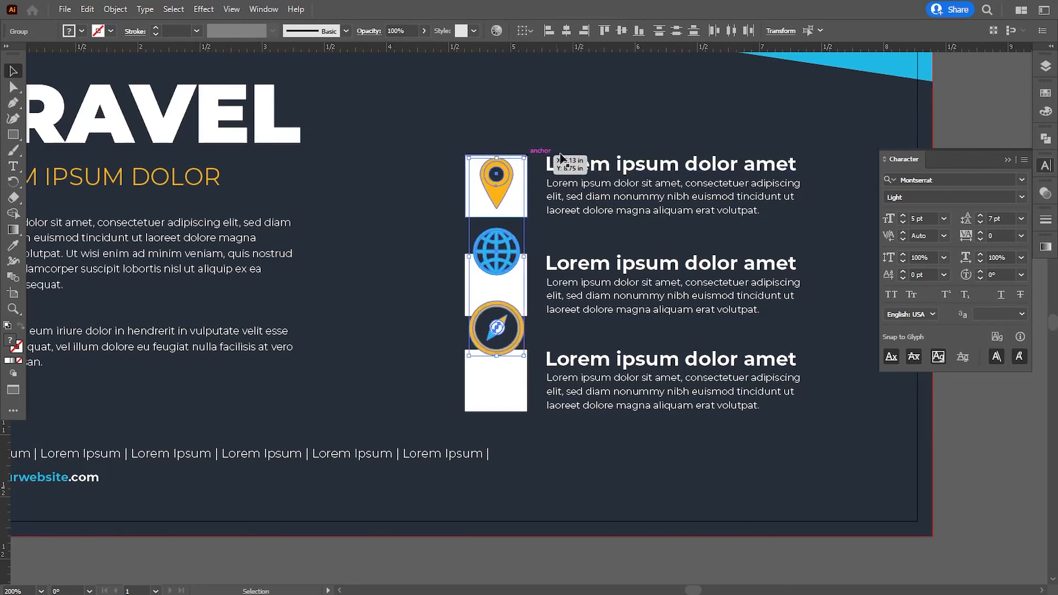
pyautogui.hotkey('ctrl', '=')
pyautogui.press('v')
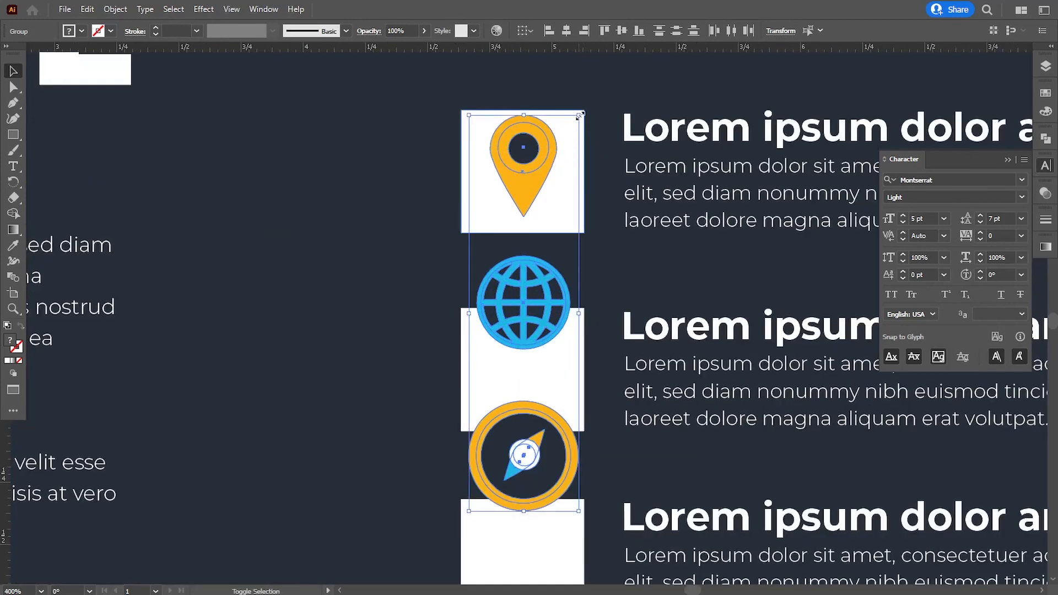
pyautogui.moveTo(579, 114); pyautogui.dragTo(576, 118)
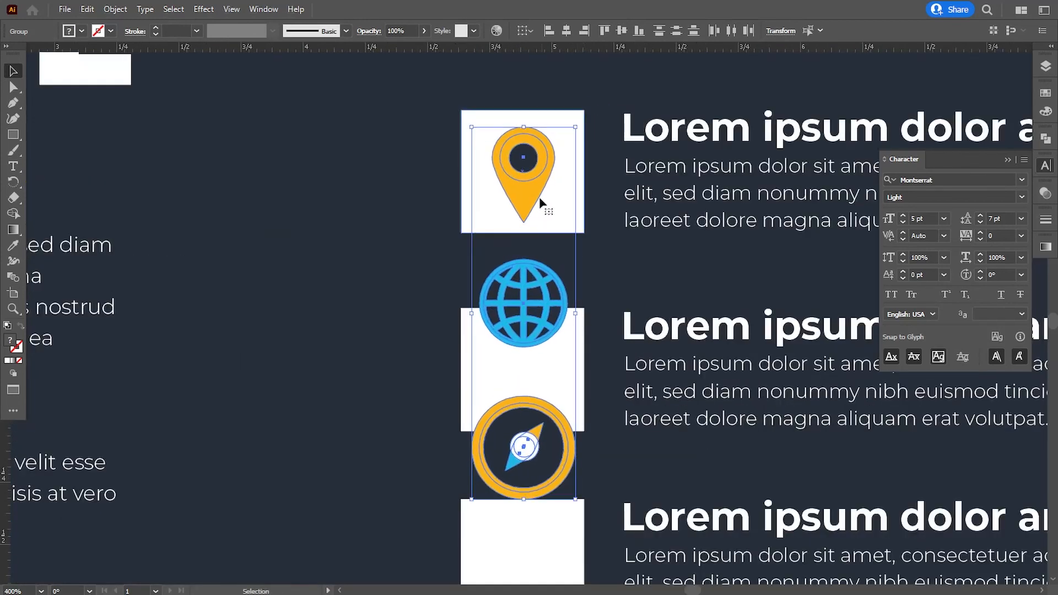
pyautogui.press('Up')
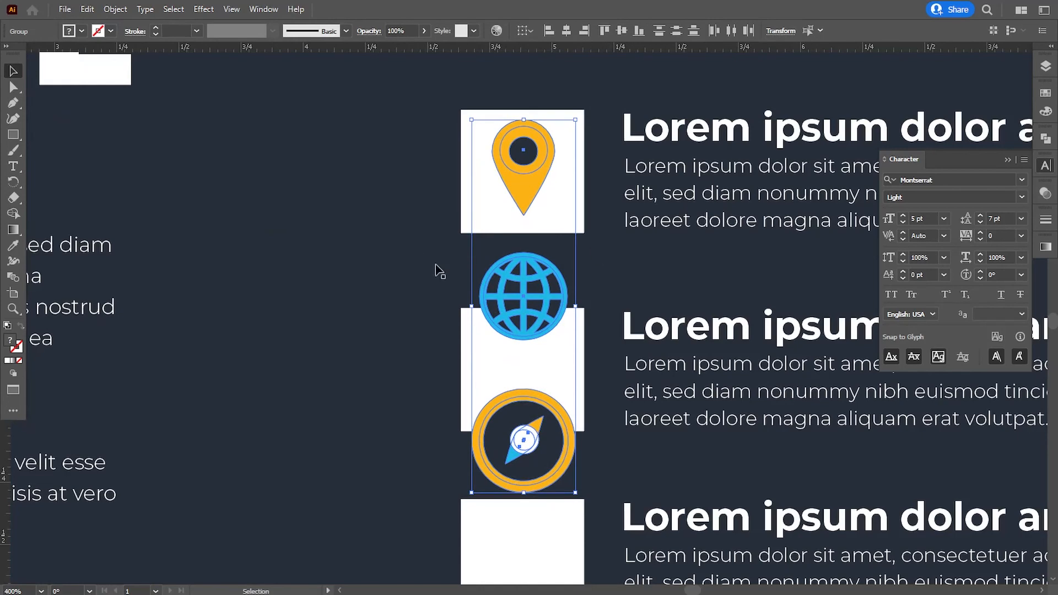
# - Move the compass icon into the third white square and the globe icon into the second, centring each in its square
pyautogui.click(443, 311)
pyautogui.moveTo(424, 328); pyautogui.dragTo(416, 207)
pyautogui.moveTo(521, 340); pyautogui.dragTo(523, 467)
pyautogui.click(531, 157)
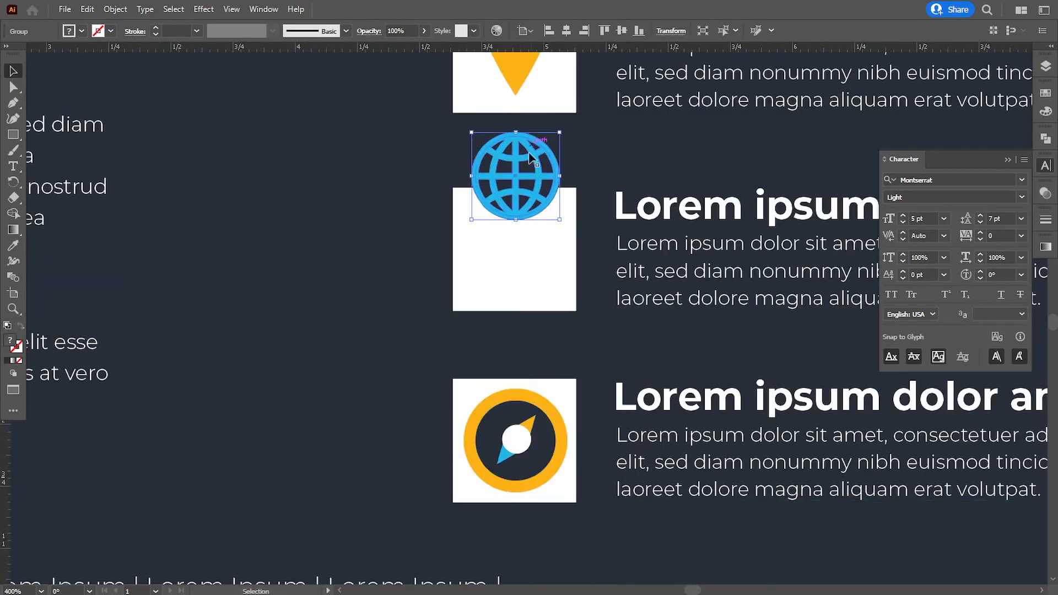
pyautogui.moveTo(530, 157); pyautogui.dragTo(522, 241)
pyautogui.click(355, 329)
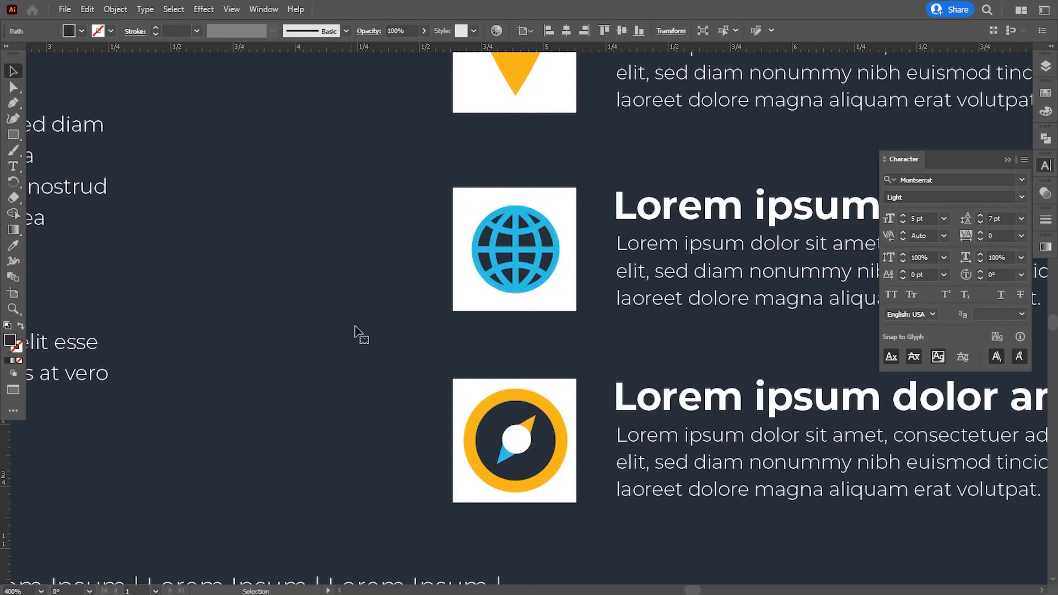
# - Delete the four colour swatch squares beside the artboard and hide the guides
pyautogui.scroll(-6, 508, 361)
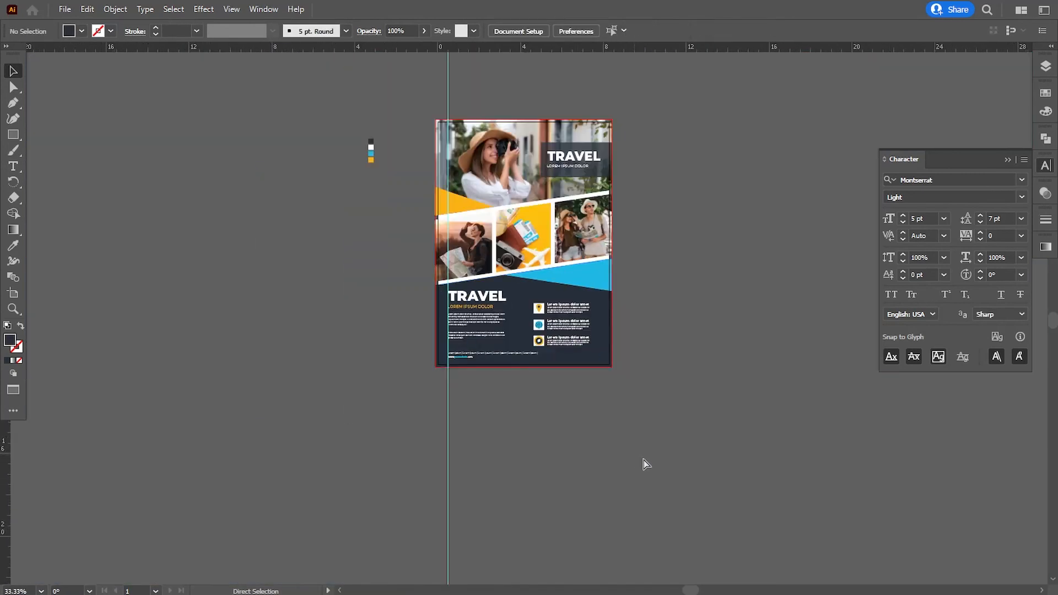
pyautogui.moveTo(408, 265); pyautogui.dragTo(412, 380)
pyautogui.moveTo(279, 136); pyautogui.dragTo(325, 232)
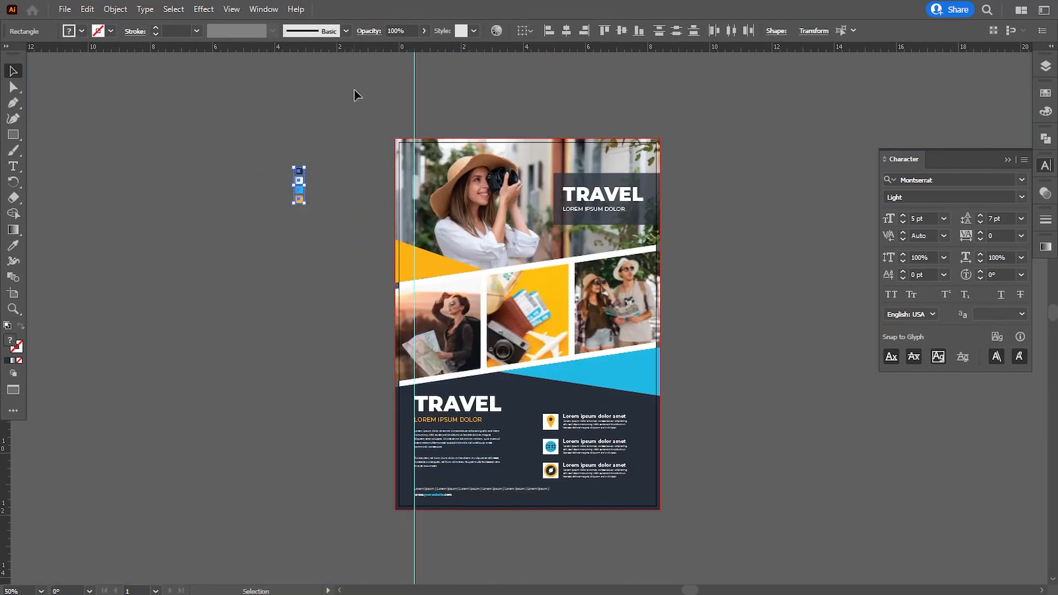
pyautogui.press('Delete')
pyautogui.hotkey('ctrl', ';')
# - Hide the rulers and collapse the Character panel to leave a clear view of the whole flyer
pyautogui.click(231, 9)
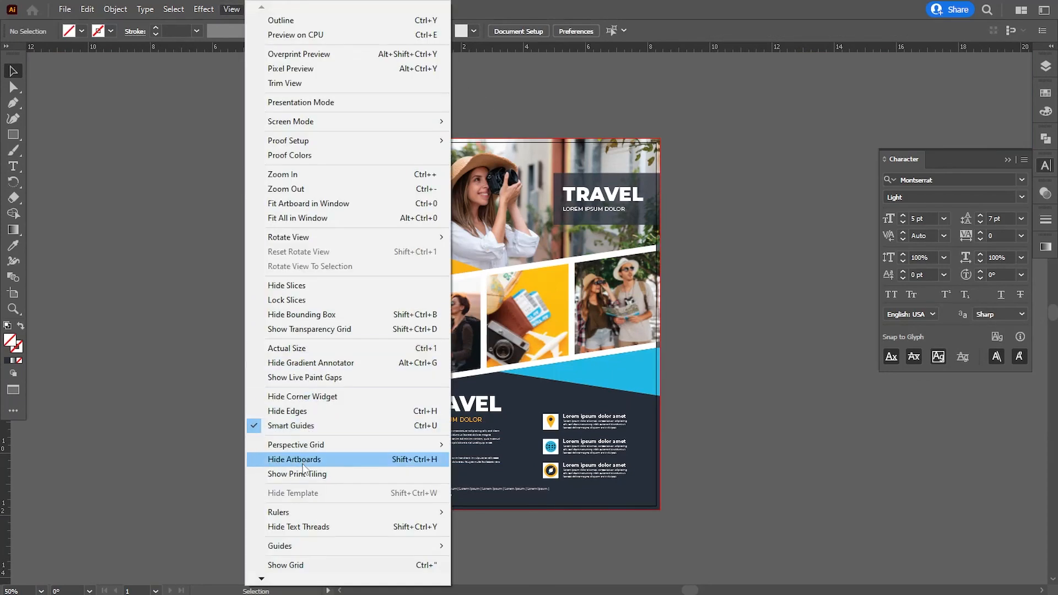
pyautogui.moveTo(306, 512)
pyautogui.click(482, 512)
pyautogui.hotkey('ctrl', '+')
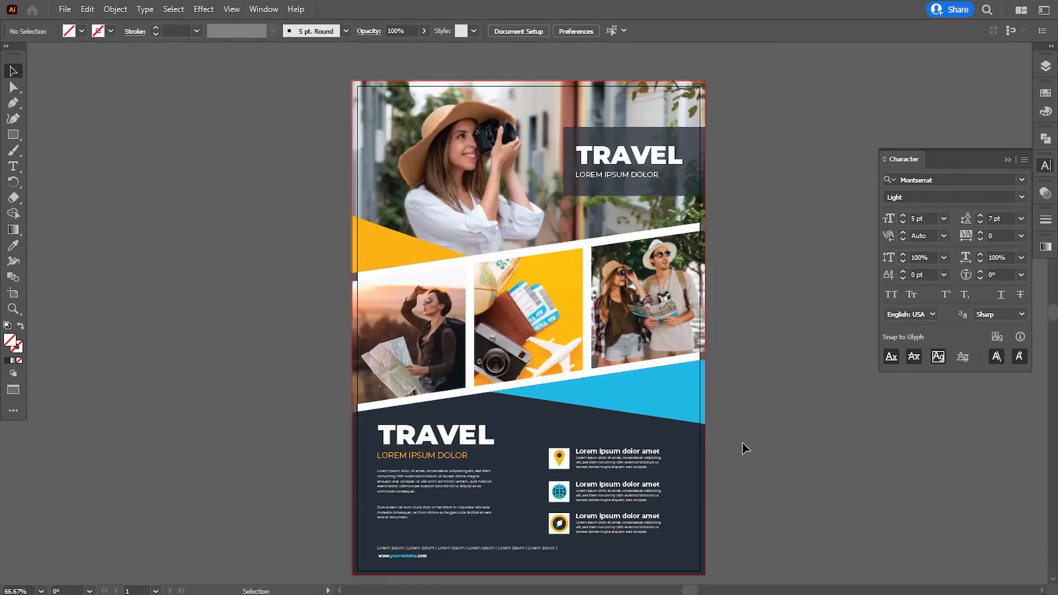
pyautogui.click(1010, 160)
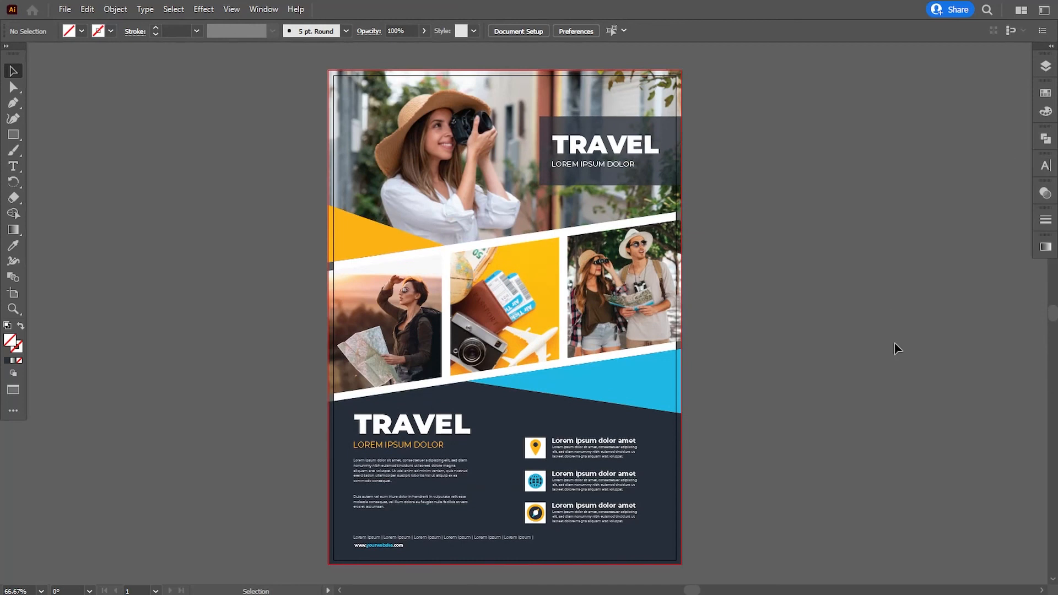
# - Enlarge the three feature entries slightly as one selection, including their icons, white squares, headings and descriptions, and reposition them in the dark section
pyautogui.click(528, 453)
pyautogui.keyDown('shift'); pyautogui.click(535, 481); pyautogui.keyUp('shift')
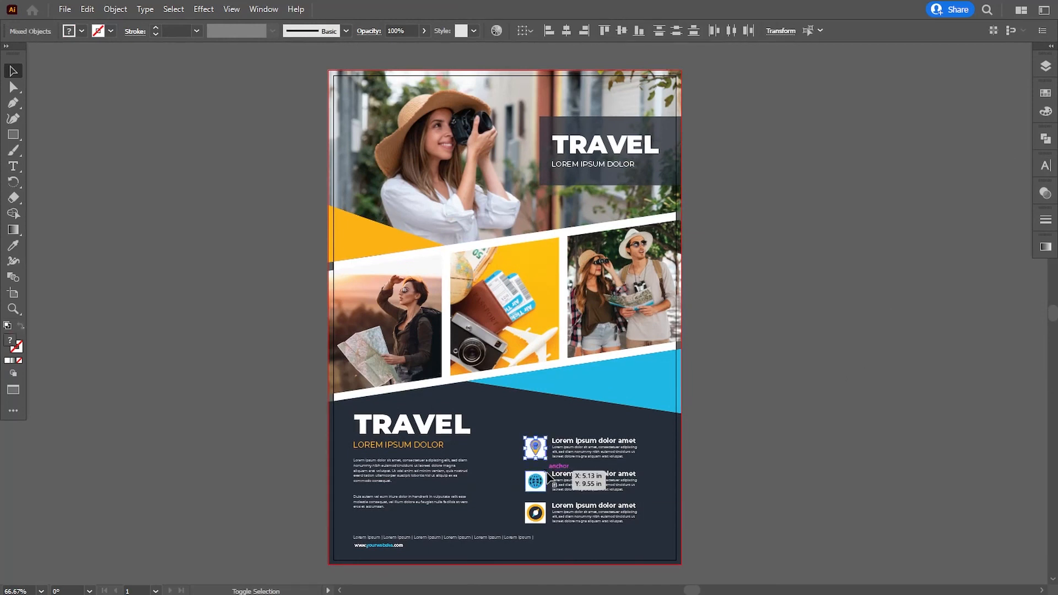
pyautogui.keyDown('shift'); pyautogui.click(546, 512); pyautogui.keyUp('shift')
pyautogui.keyDown('shift'); pyautogui.click(584, 514); pyautogui.keyUp('shift')
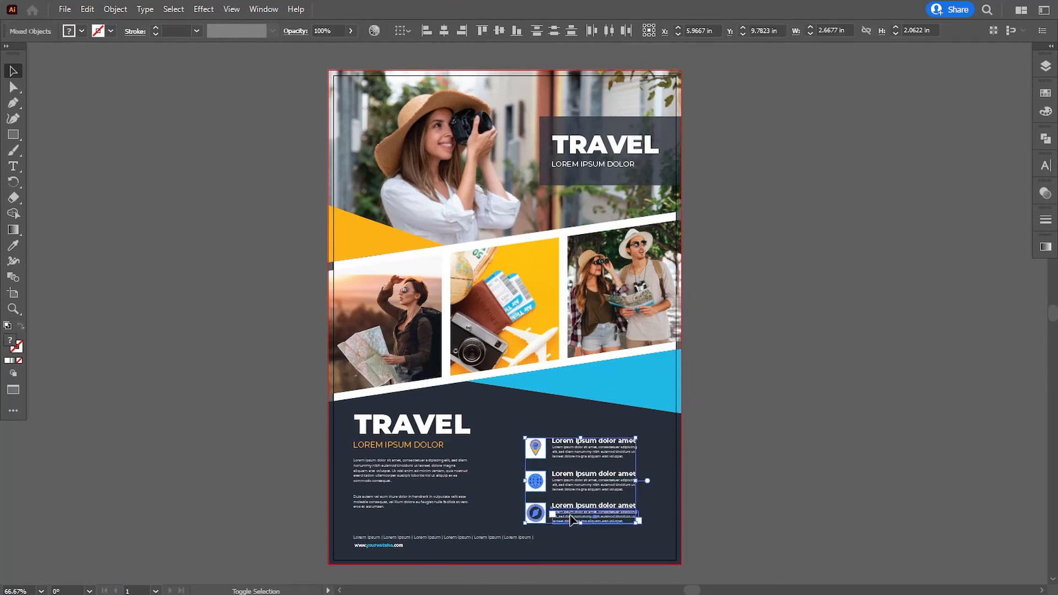
pyautogui.keyDown('shift'); pyautogui.click(584, 484); pyautogui.keyUp('shift')
pyautogui.keyDown('shift'); pyautogui.click(575, 454); pyautogui.keyUp('shift')
pyautogui.keyDown('shift'); pyautogui.click(602, 441); pyautogui.keyUp('shift')
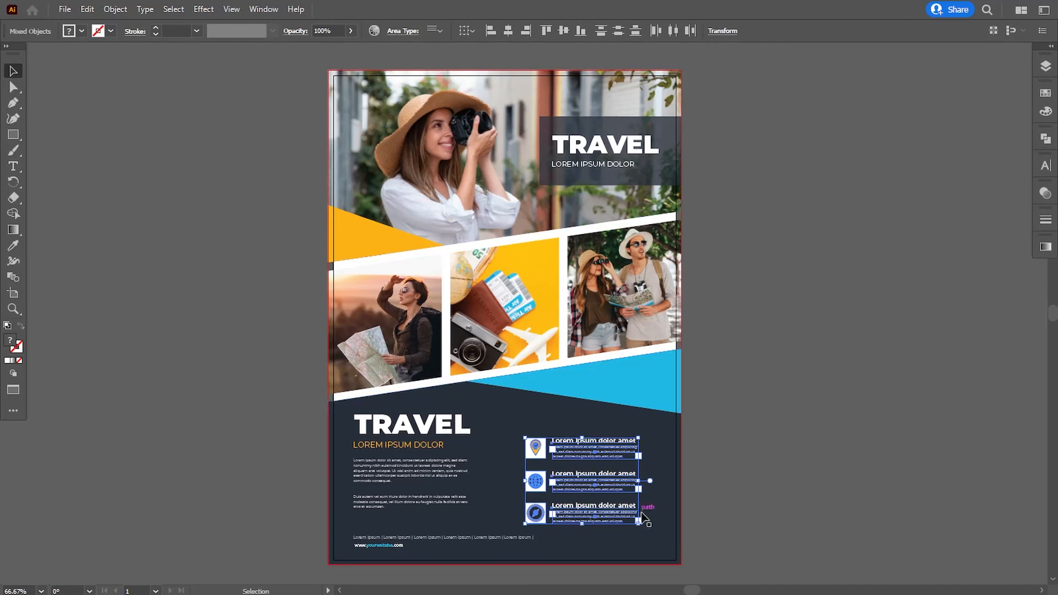
pyautogui.moveTo(639, 526); pyautogui.dragTo(652, 529)
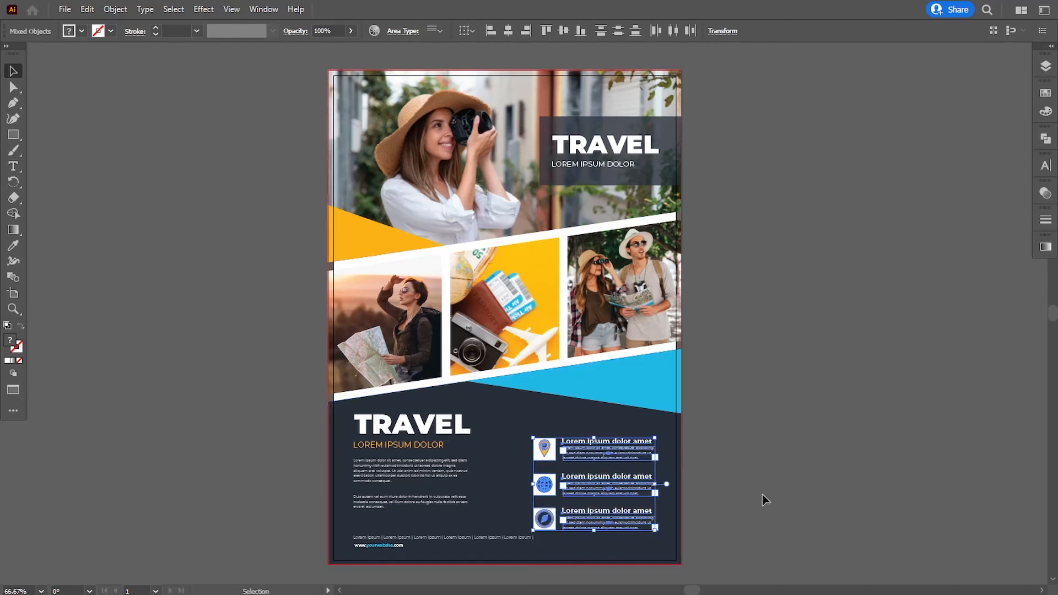
# - Enlarge the lower TRAVEL heading, its orange subtitle and the body paragraphs together slightly
pyautogui.click(426, 493)
pyautogui.keyDown('shift'); pyautogui.click(408, 445); pyautogui.keyUp('shift')
pyautogui.keyDown('shift'); pyautogui.click(410, 425); pyautogui.keyUp('shift')
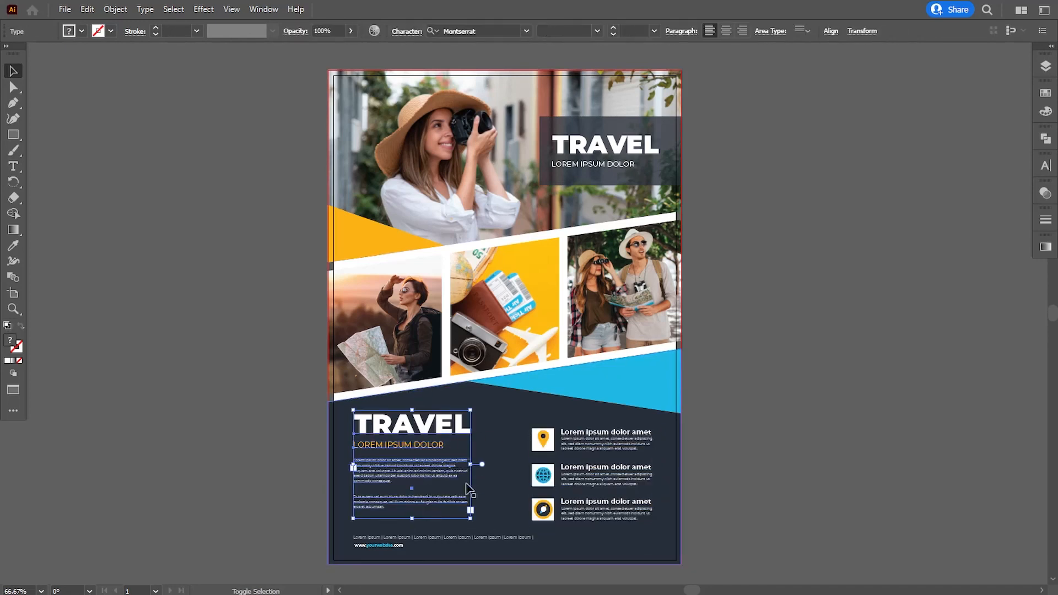
pyautogui.moveTo(474, 524); pyautogui.dragTo(482, 524)
pyautogui.click(699, 524)
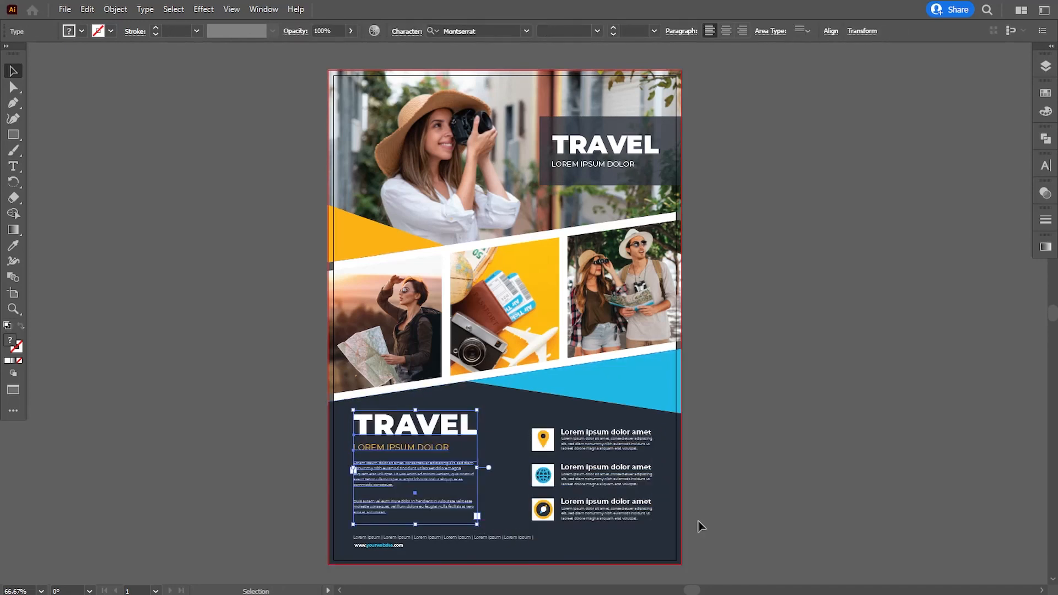
# - Enlarge the "Lorem Ipsum |" link line and the website line together slightly, and increase the website line's font size further
pyautogui.click(437, 545)
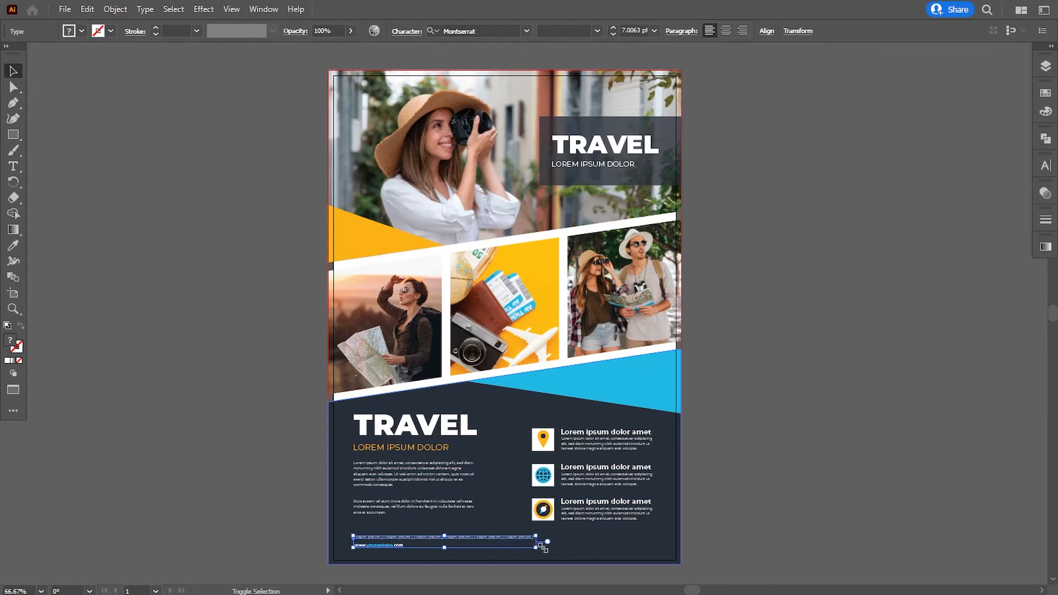
pyautogui.moveTo(543, 547); pyautogui.dragTo(559, 552)
pyautogui.click(383, 562)
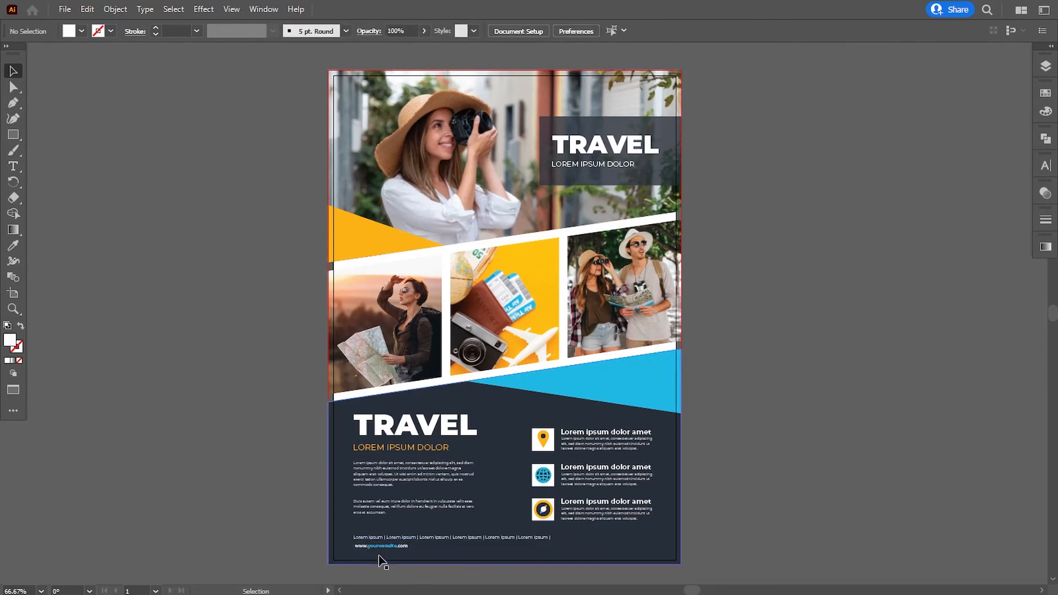
pyautogui.click(385, 545)
pyautogui.click(632, 30)
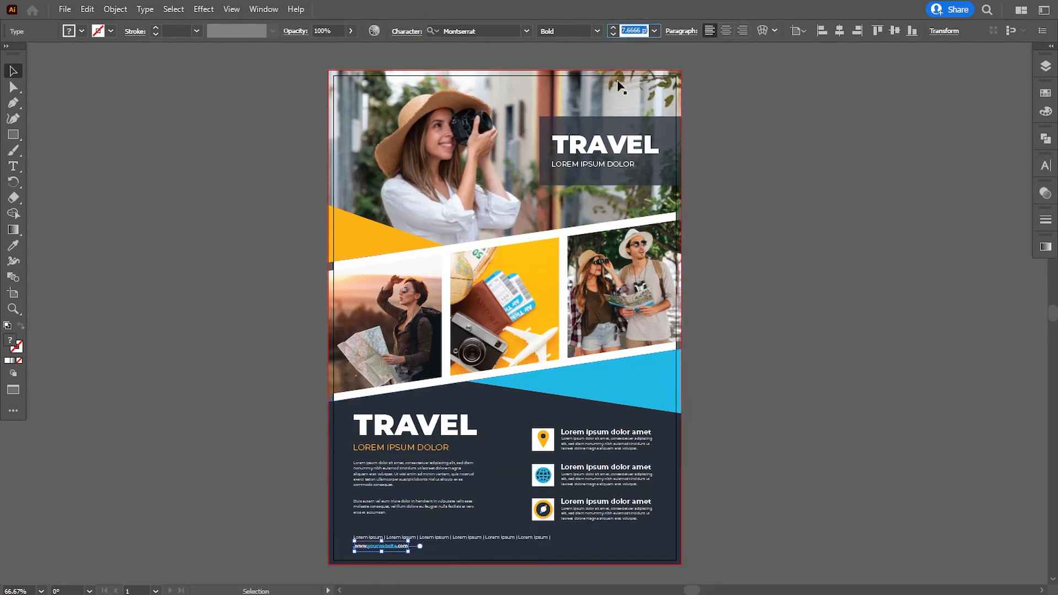
pyautogui.click(850, 337)
# - Raise the blue triangle's lower corner at the flyer's outer edge slightly to make the shape slimmer
pyautogui.click(13, 86)
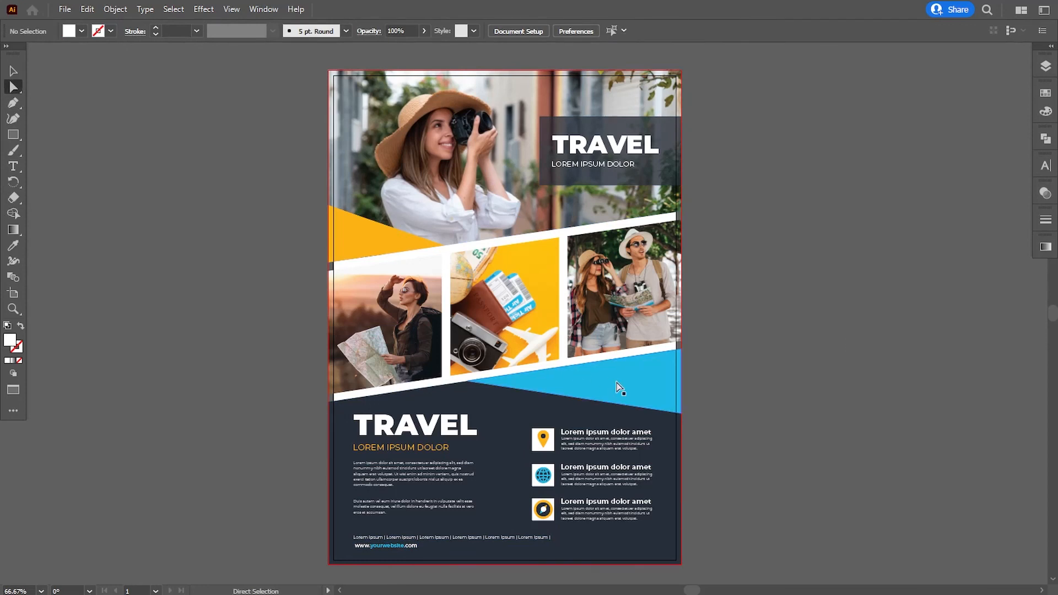
pyautogui.click(677, 418)
pyautogui.moveTo(681, 414); pyautogui.dragTo(681, 406)
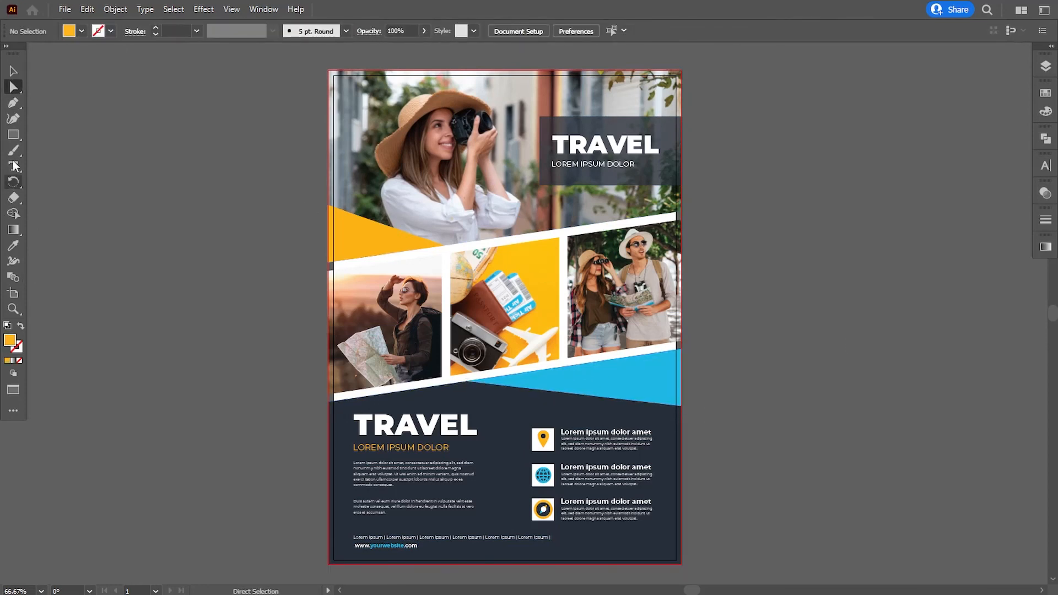
# - Draw a rectangle covering the whole flyer out to the bleed edges and send it to the back
pyautogui.click(13, 134)
pyautogui.moveTo(329, 71); pyautogui.dragTo(637, 546)
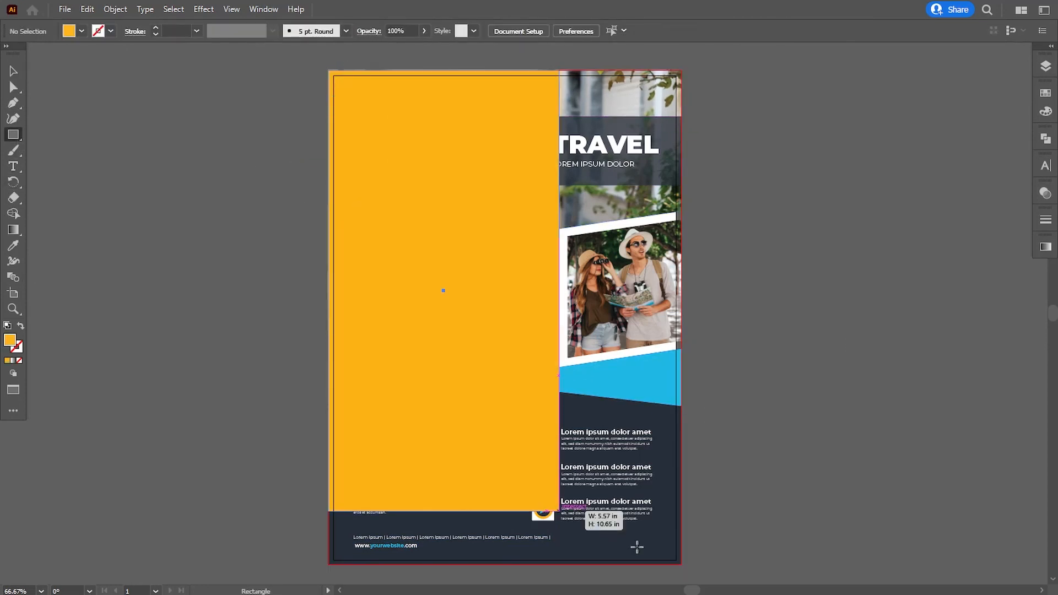
pyautogui.moveTo(688, 569); pyautogui.dragTo(682, 564)
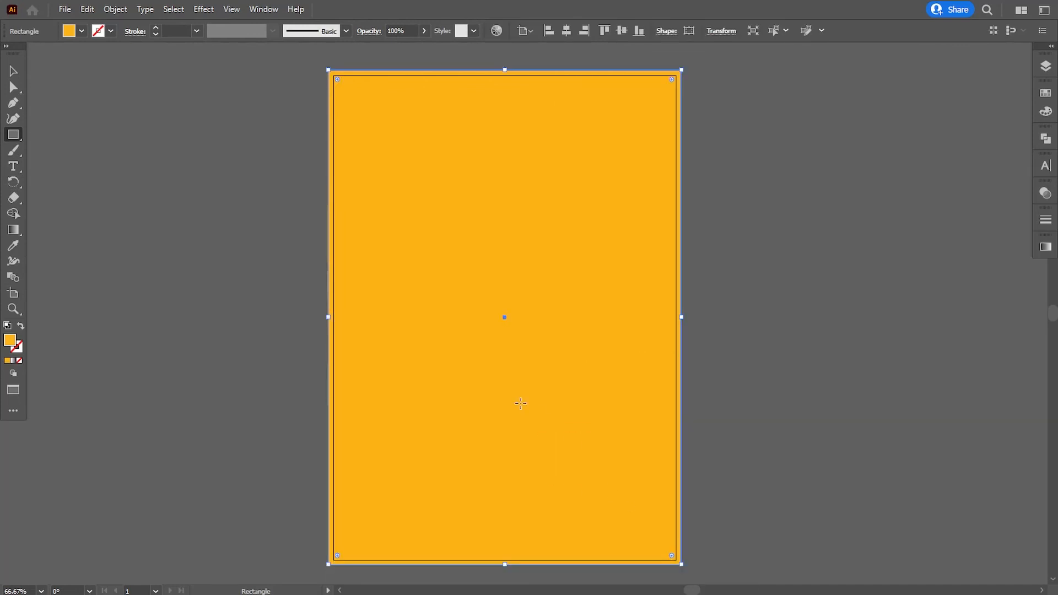
pyautogui.rightClick(521, 96)
pyautogui.moveTo(554, 336)
pyautogui.click(722, 386)
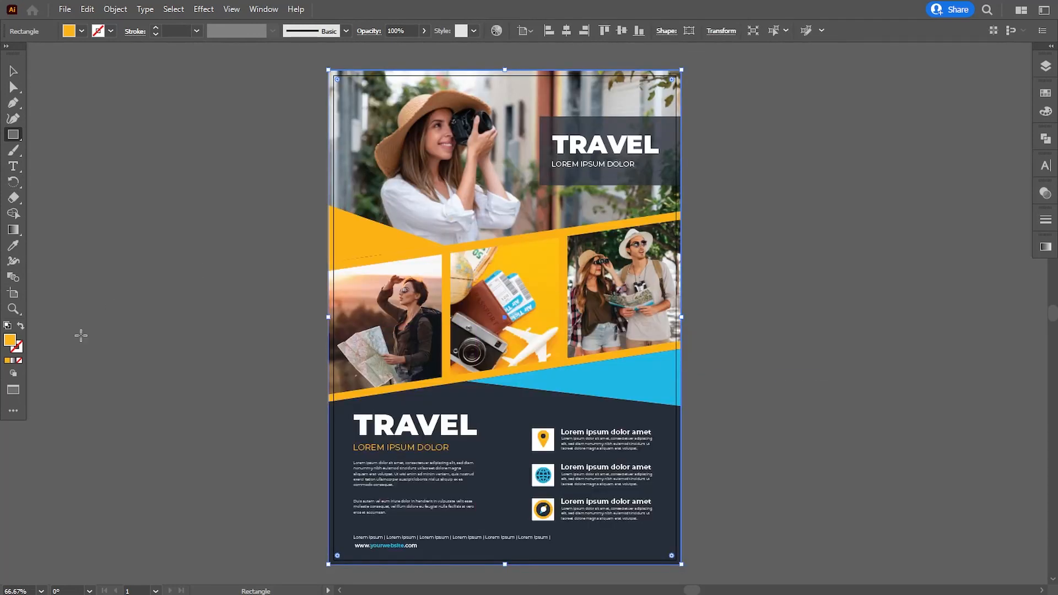
# - Set the background rectangle's fill colour to white (FFFFFF) and deselect it
pyautogui.doubleClick(10, 340)
pyautogui.write('FFFFFF')
pyautogui.click(811, 312)
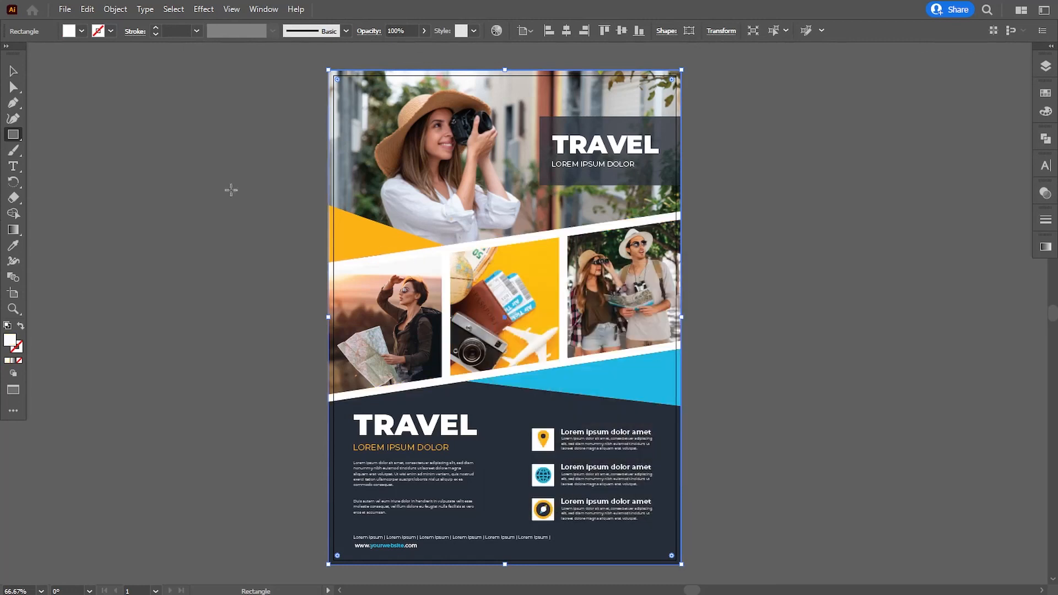
pyautogui.click(13, 71)
pyautogui.click(203, 259)
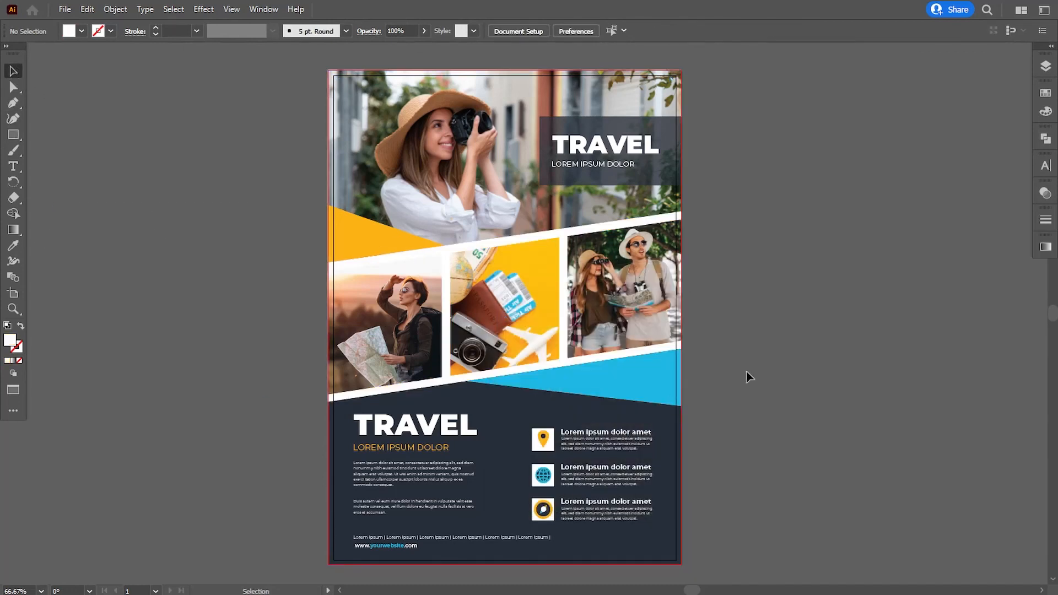